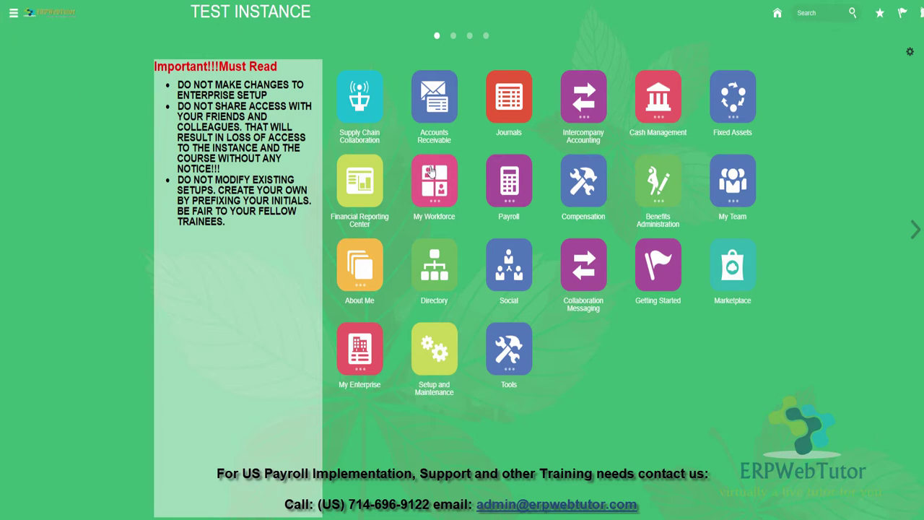
- Open the Payroll Calculation work area and start submitting a payroll flow
click(510, 182)
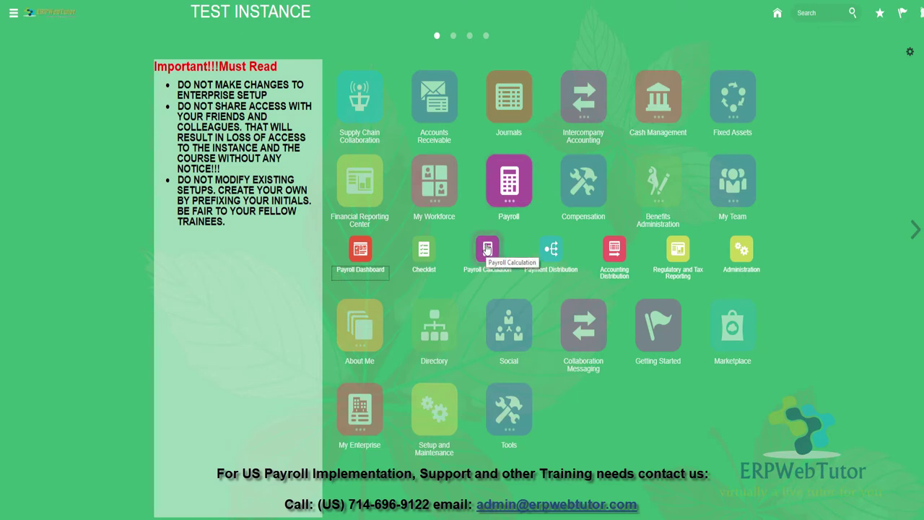
click(13, 12)
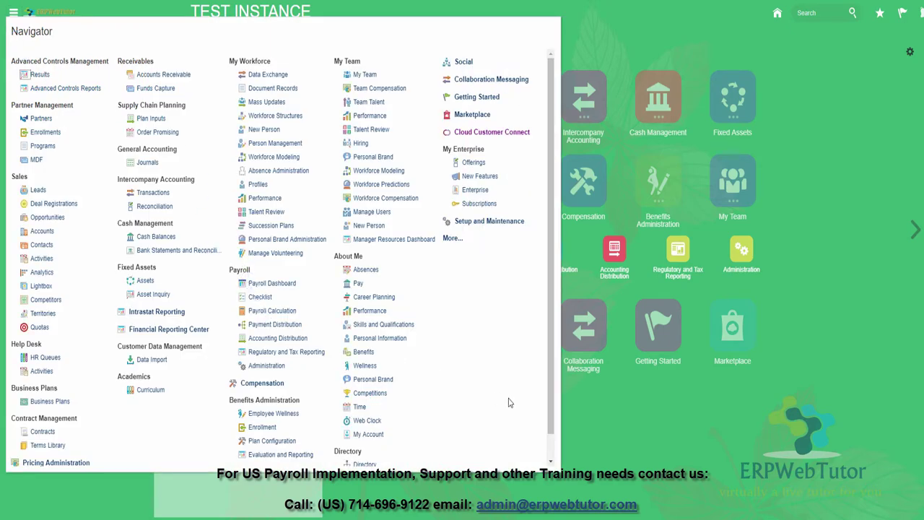
click(280, 316)
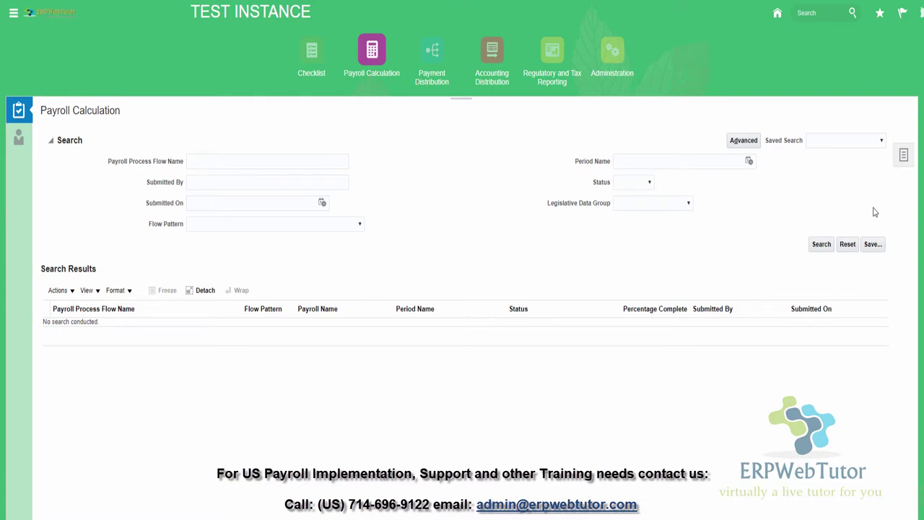
click(899, 166)
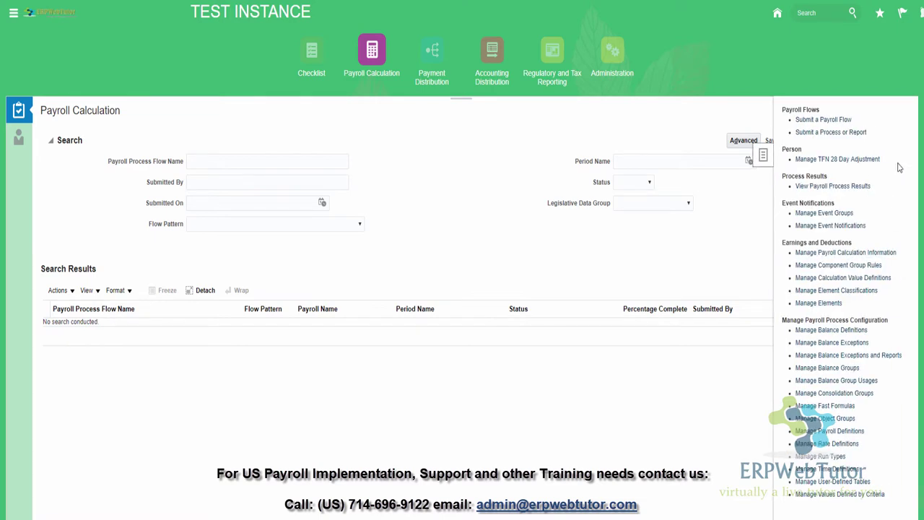
click(829, 120)
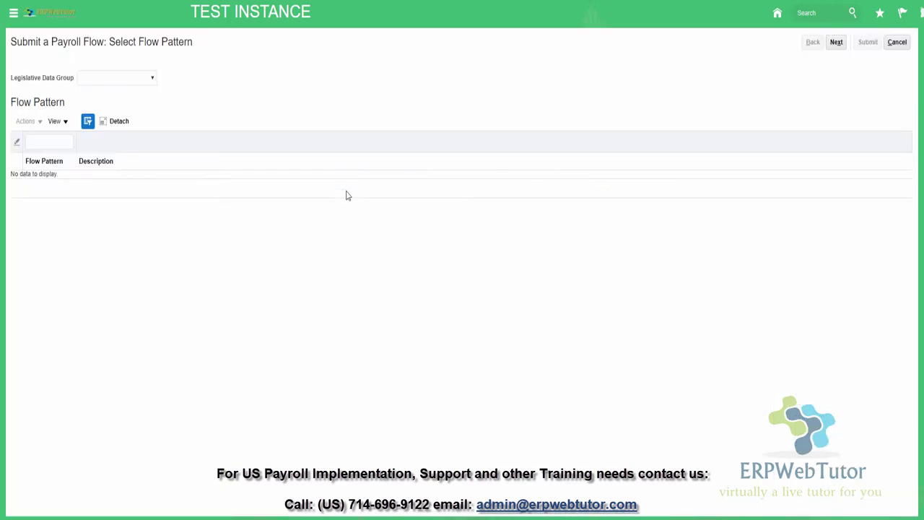
- Choose the US Legislative Data Group and the US Simplified Payroll Cycle flow pattern, and continue to its parameters
click(116, 81)
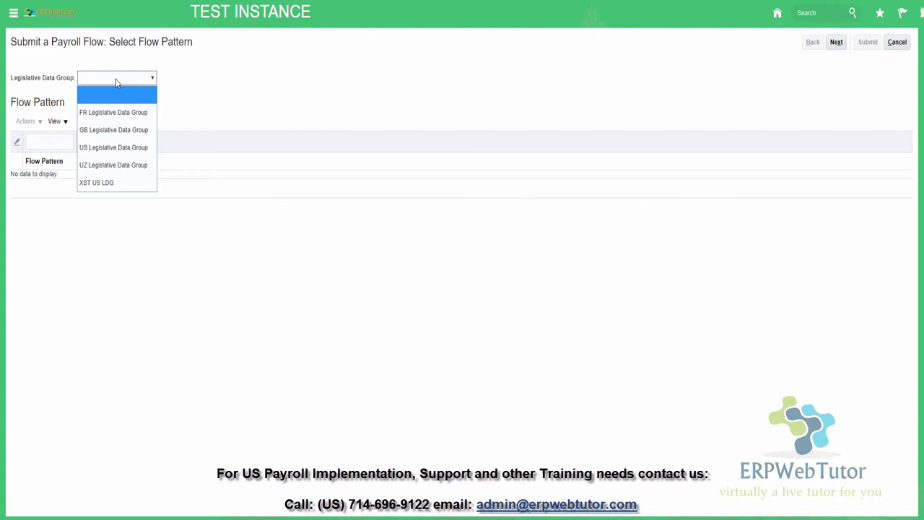
click(88, 149)
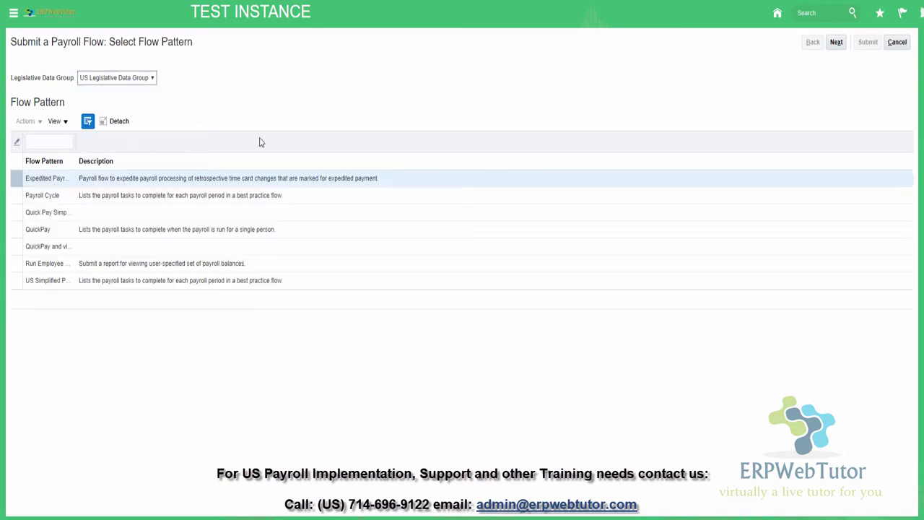
click(51, 281)
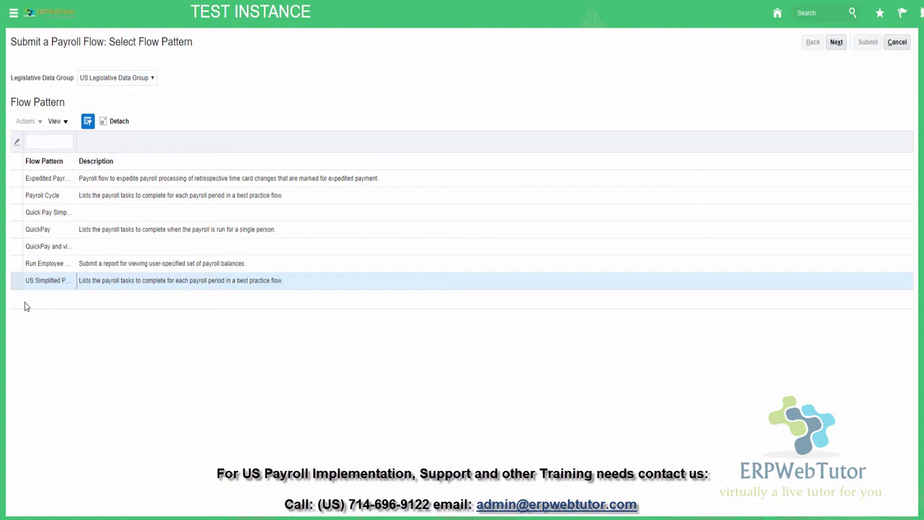
click(837, 42)
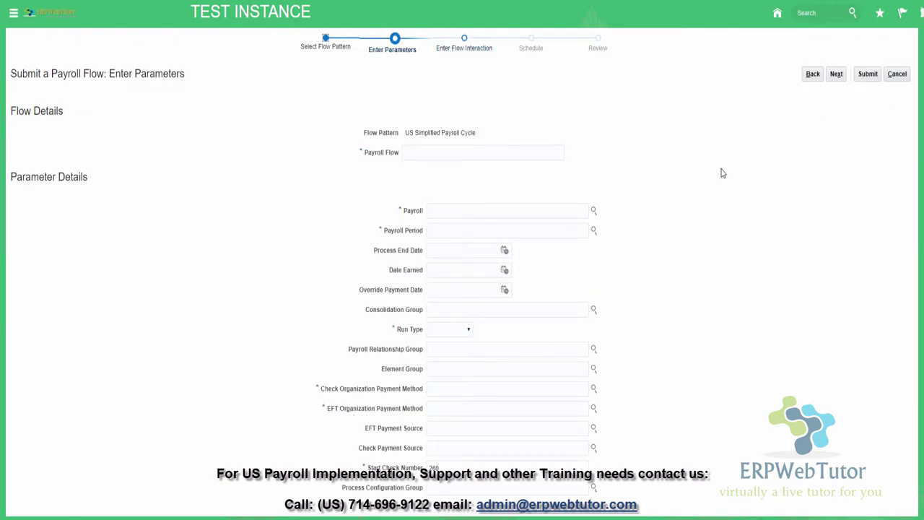
- Look up the available payrolls and set the flow's payroll to EWT Biweekly
click(534, 152)
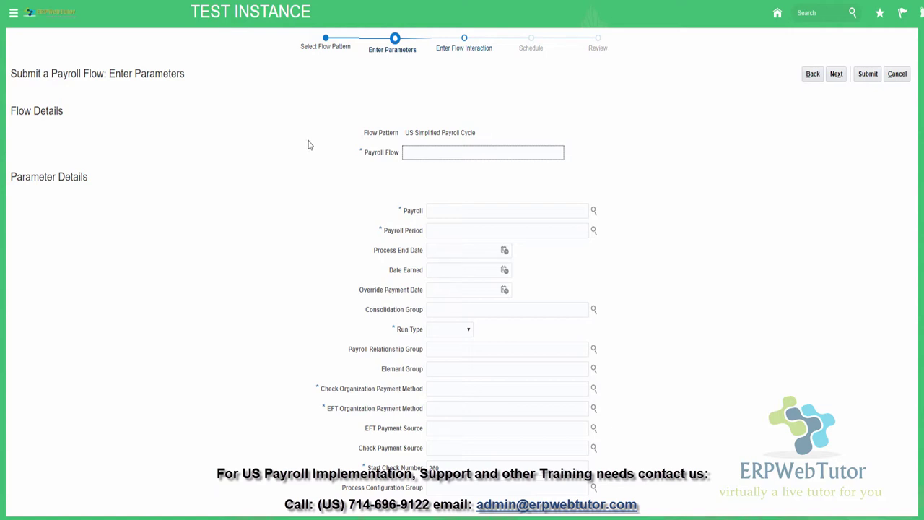
click(391, 153)
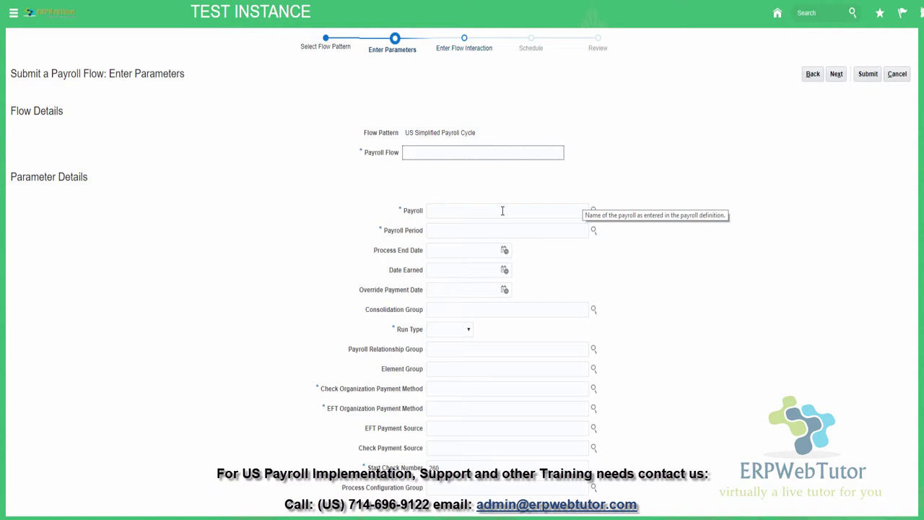
click(594, 212)
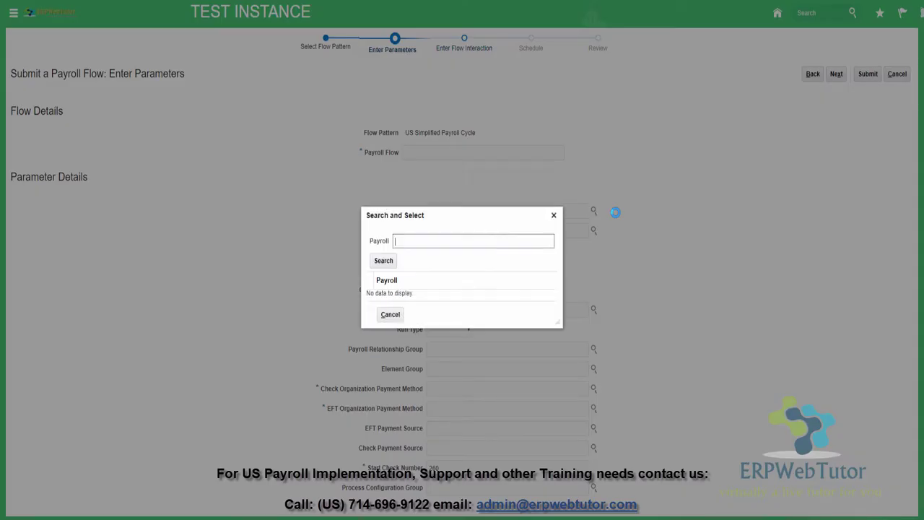
click(381, 261)
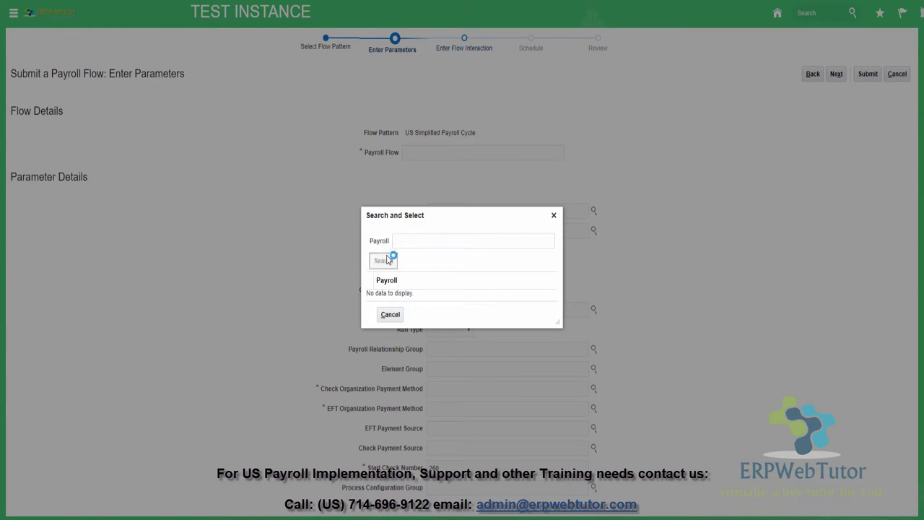
click(394, 294)
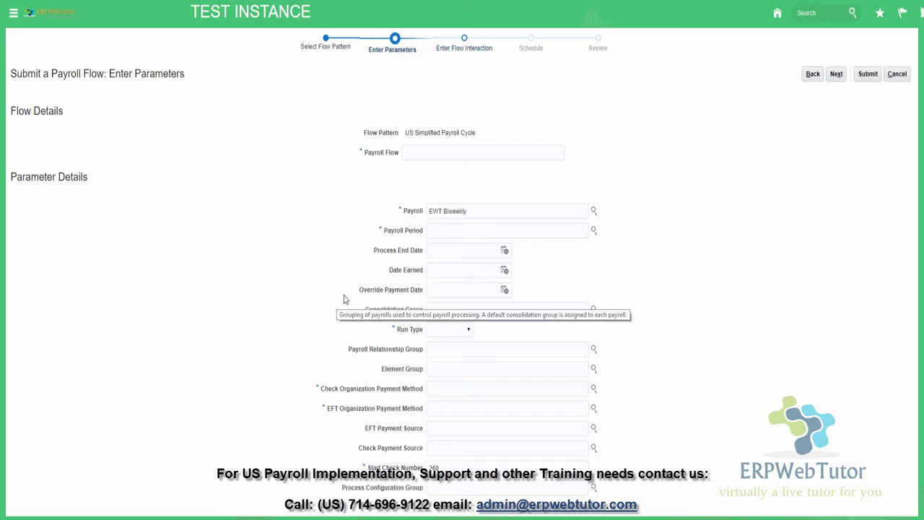
- Search for payroll period 4 2018 and select "4 2018 Biweekly | 2018-02-04 | 2018-02-17"
click(500, 231)
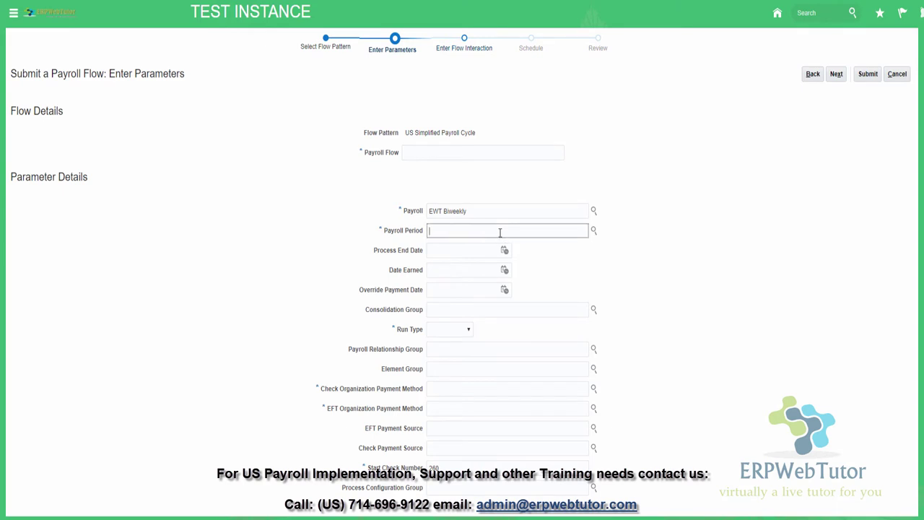
text(4 2018)
key(Tab)
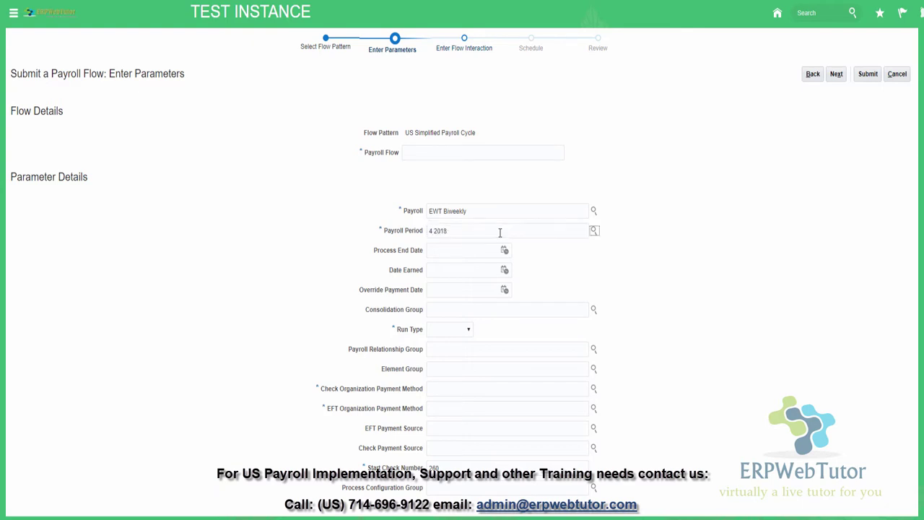
click(593, 231)
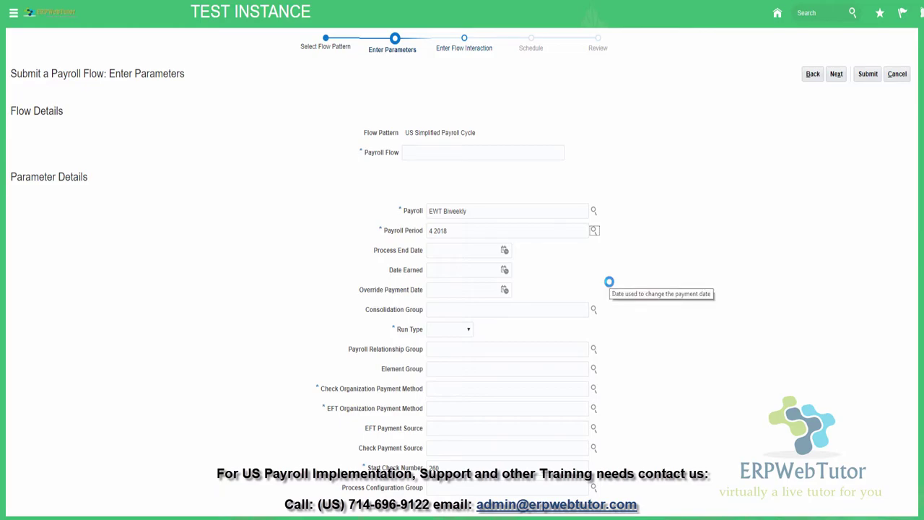
text(4 2018)
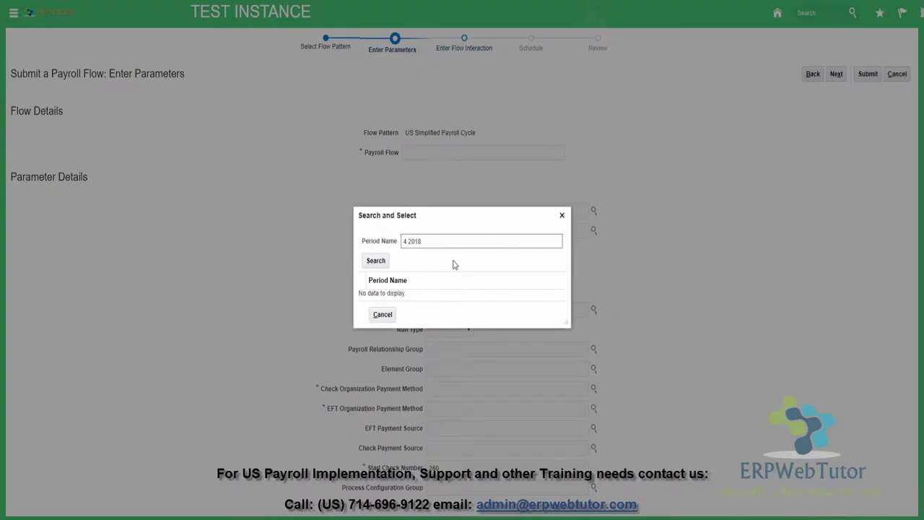
click(376, 262)
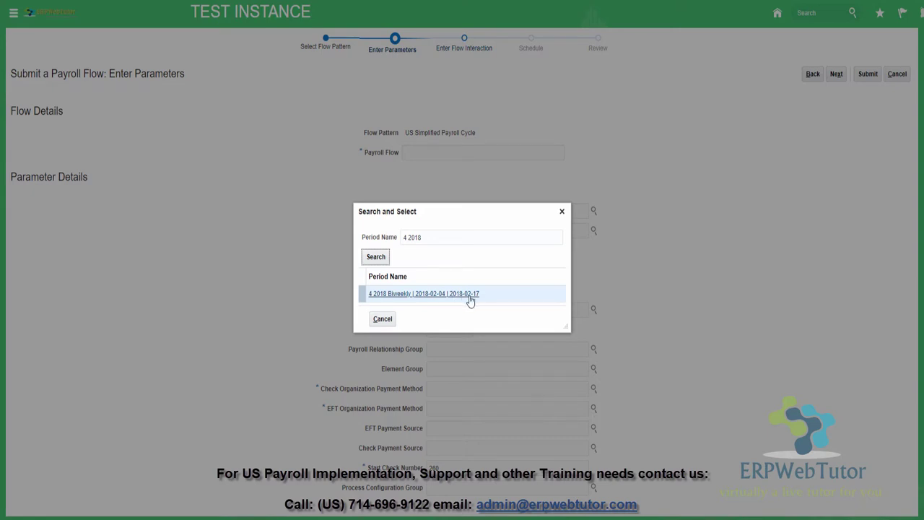
click(406, 300)
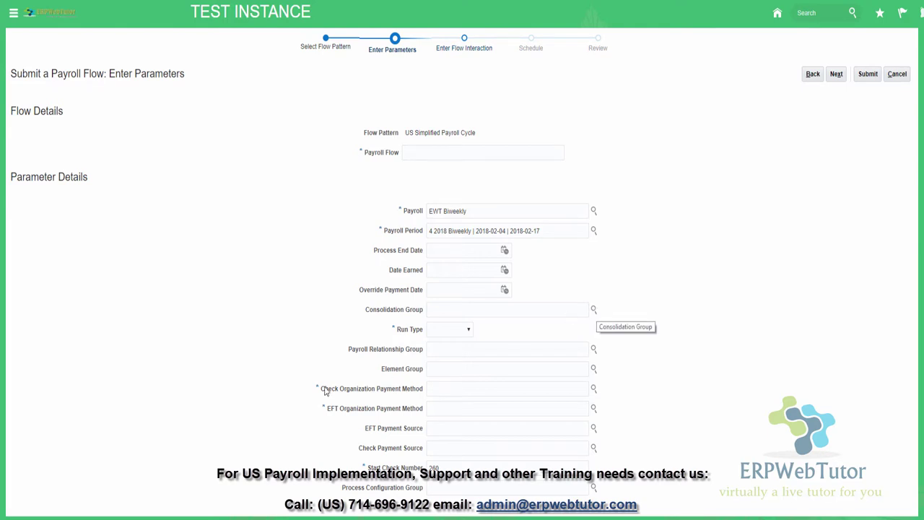
- Set the flow's run type to Regular and leave the element group blank
click(467, 330)
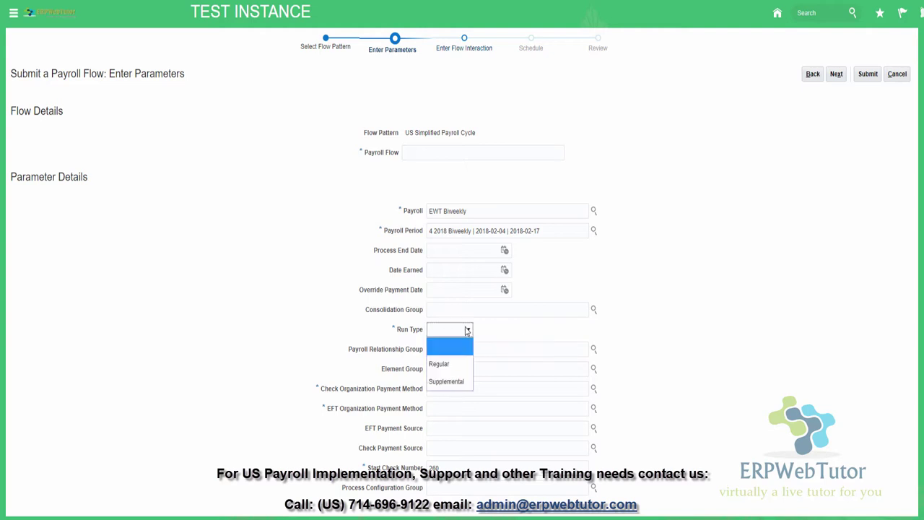
click(439, 364)
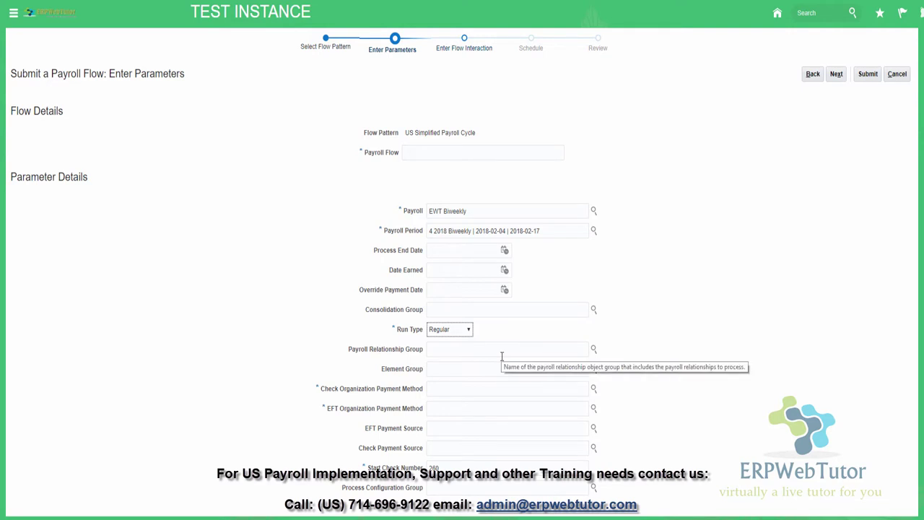
click(432, 369)
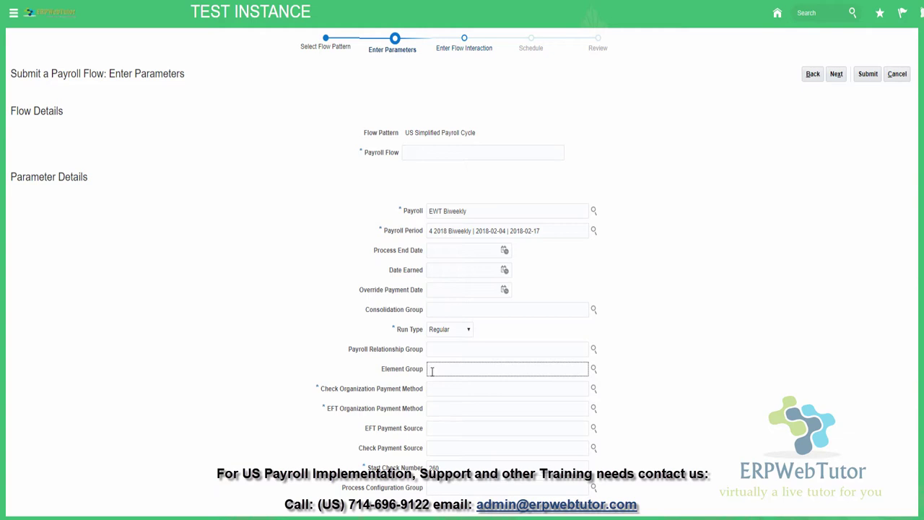
- Set the check organization payment method to Check and the EFT organization payment method to Direct Deposit
click(593, 390)
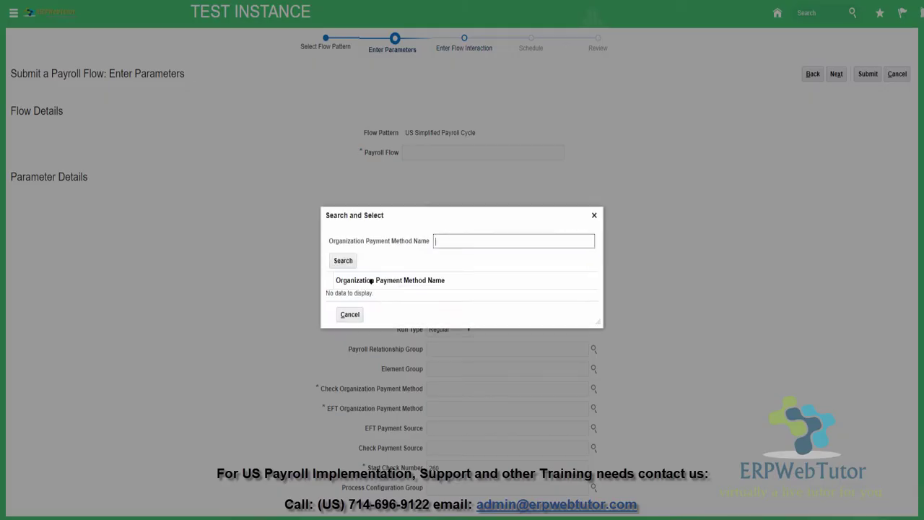
click(350, 265)
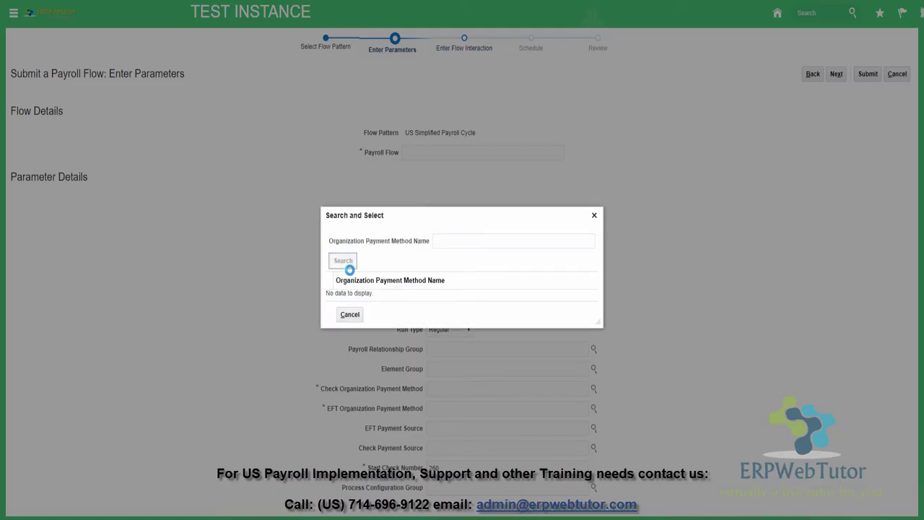
click(344, 284)
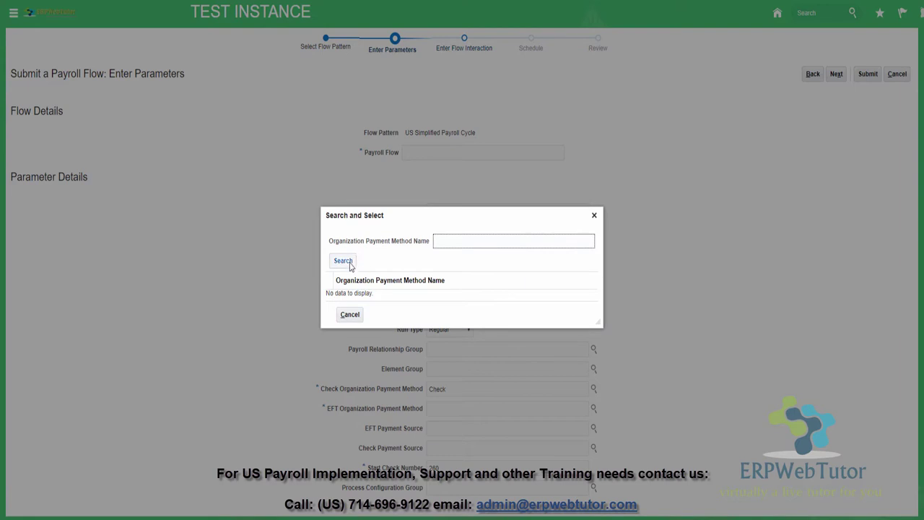
click(350, 265)
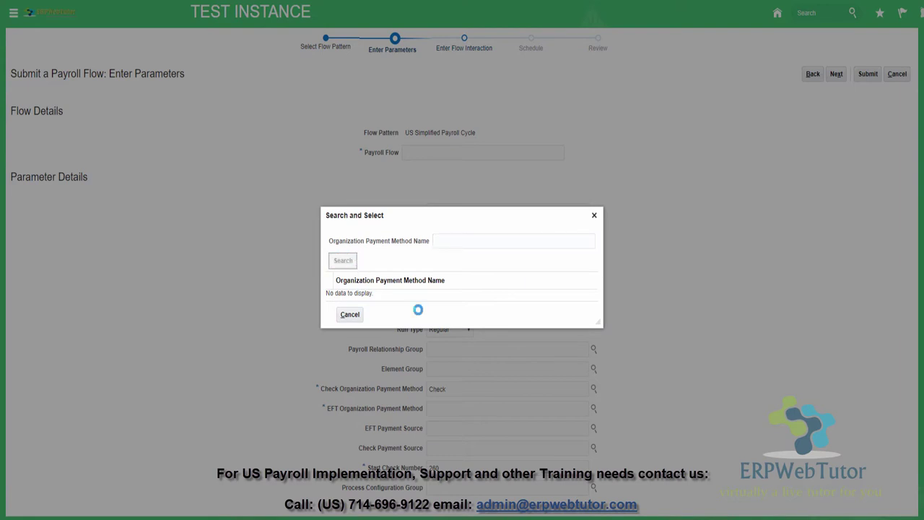
click(364, 307)
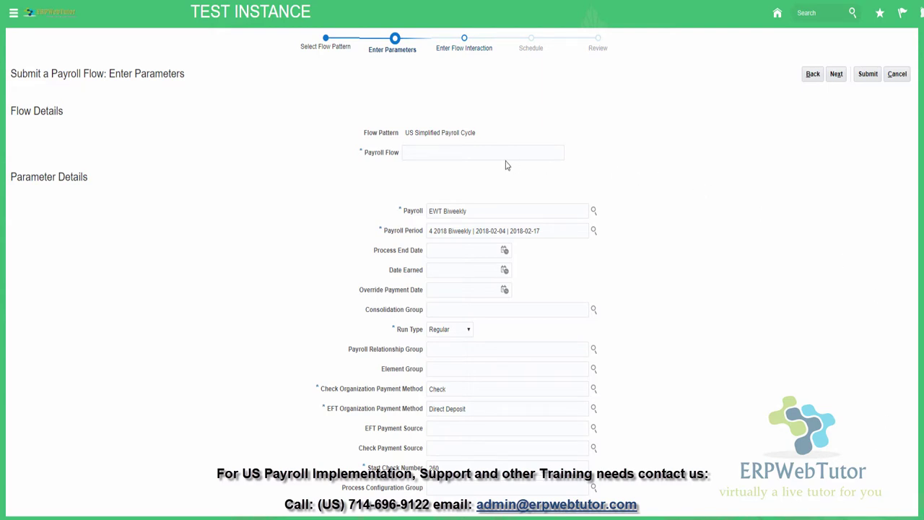
- Name the payroll flow "AM 4 2018 Biweekly | 2018-02-04 | 2018-02-17_A", reusing the payroll period's text
drag(550, 232, 348, 237)
key(ctrl+c)
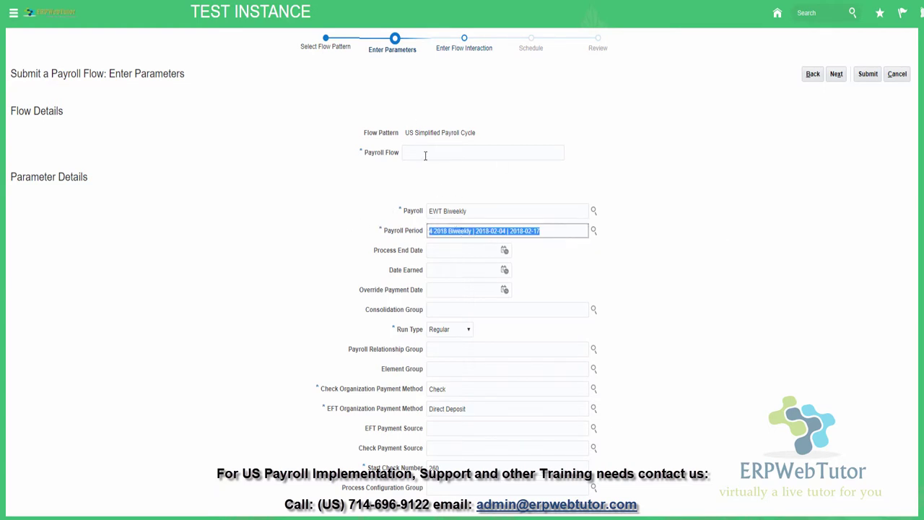
click(425, 154)
key(ctrl+v)
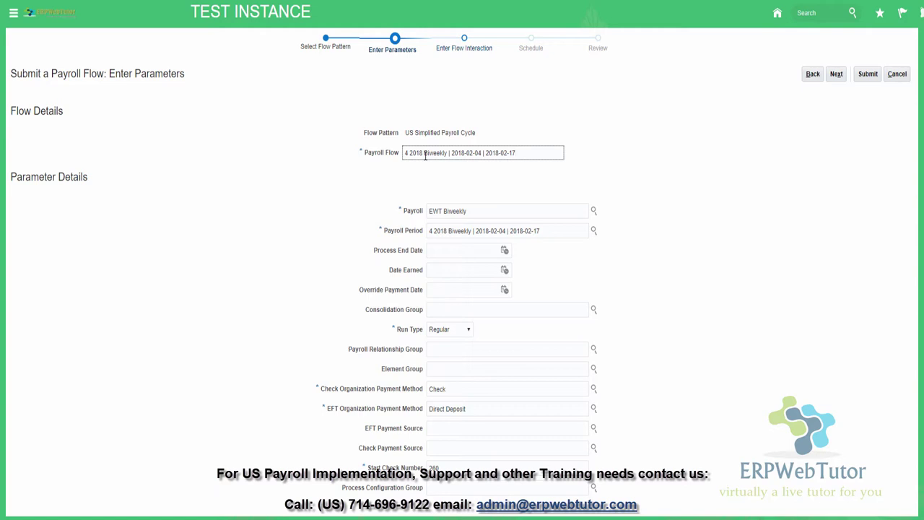
text(A)
drag(528, 152, 402, 156)
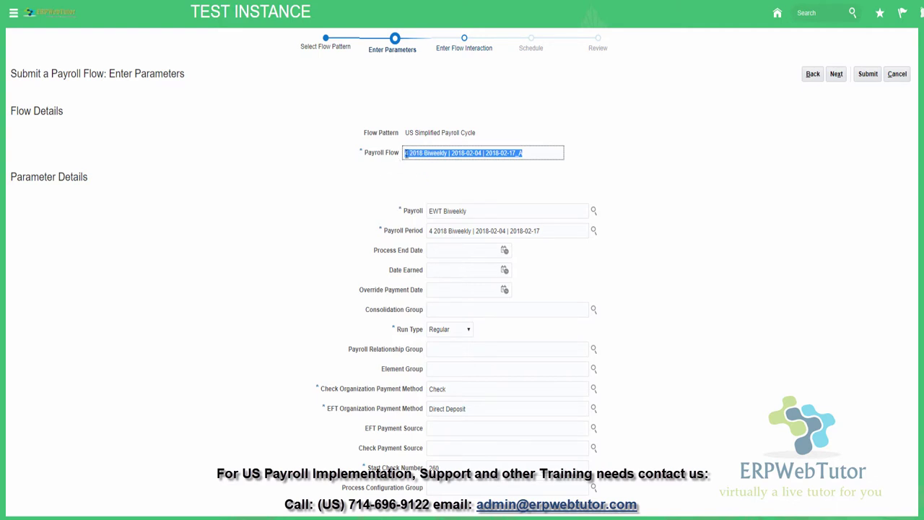
click(406, 153)
text(AM)
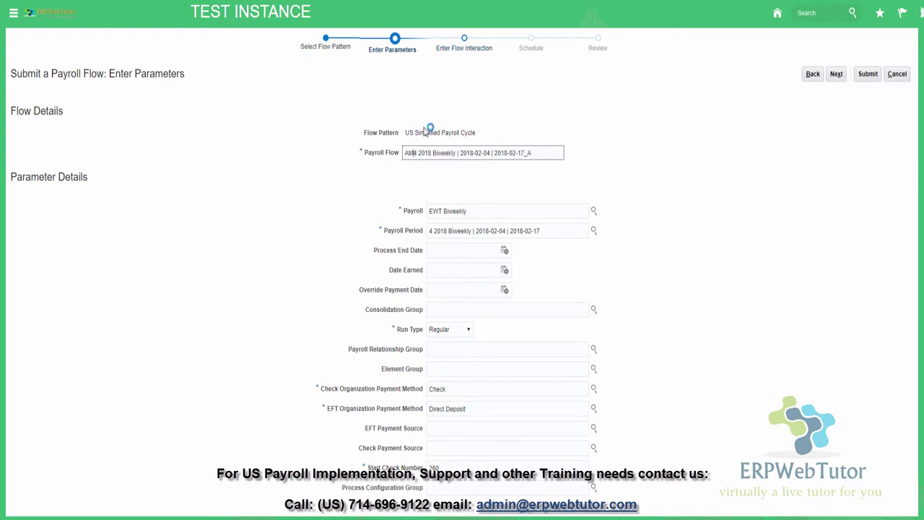
click(714, 231)
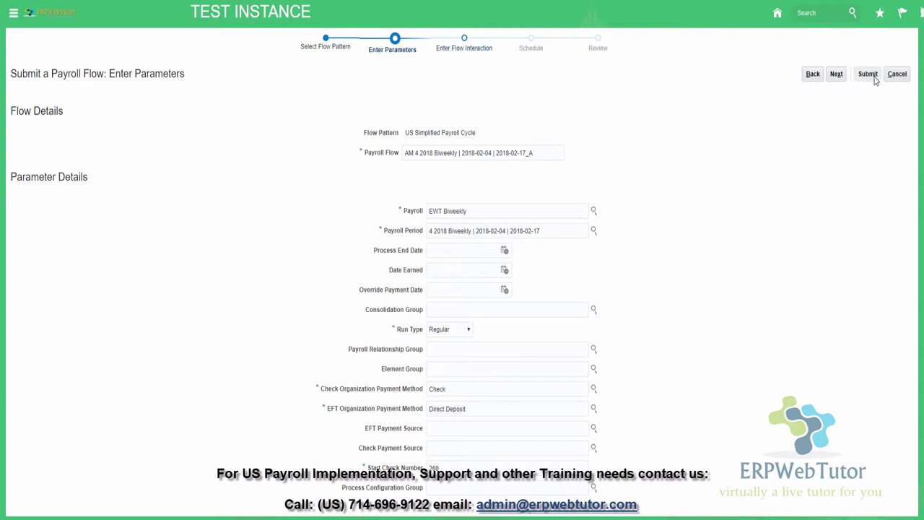
- Advance the flow submission to the Schedule stage without adding any flow interaction
click(838, 75)
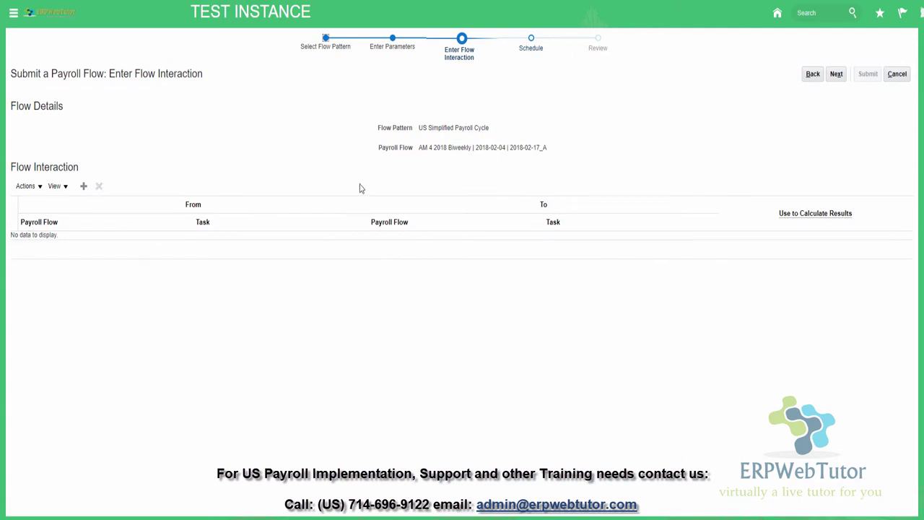
click(837, 77)
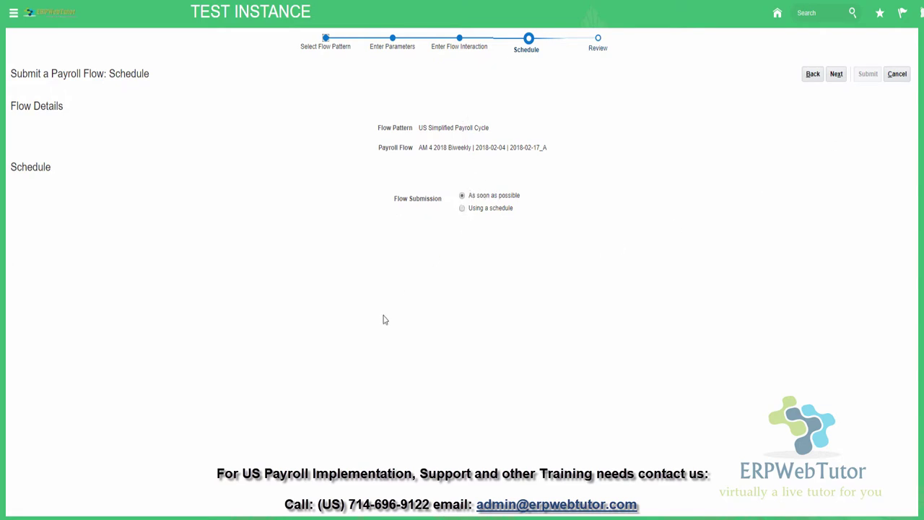
- Submit the payroll flow to run as soon as possible and open its checklist
click(837, 74)
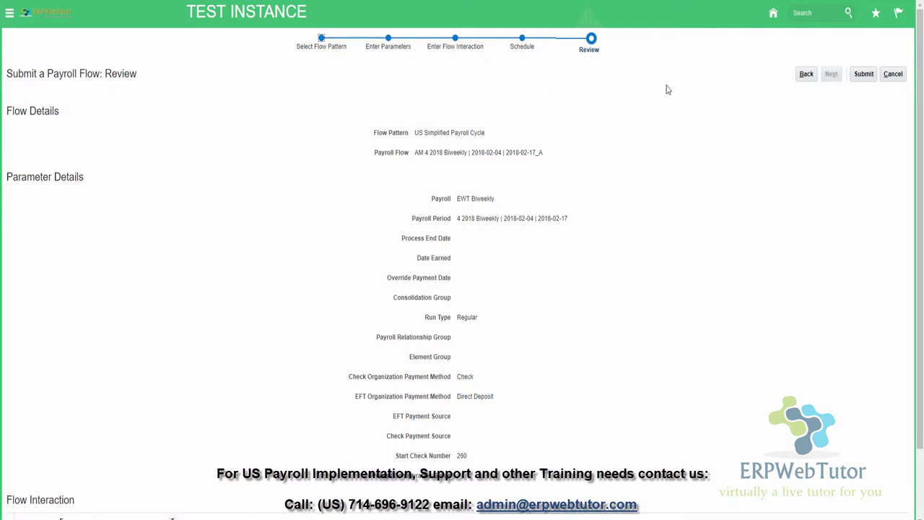
click(864, 78)
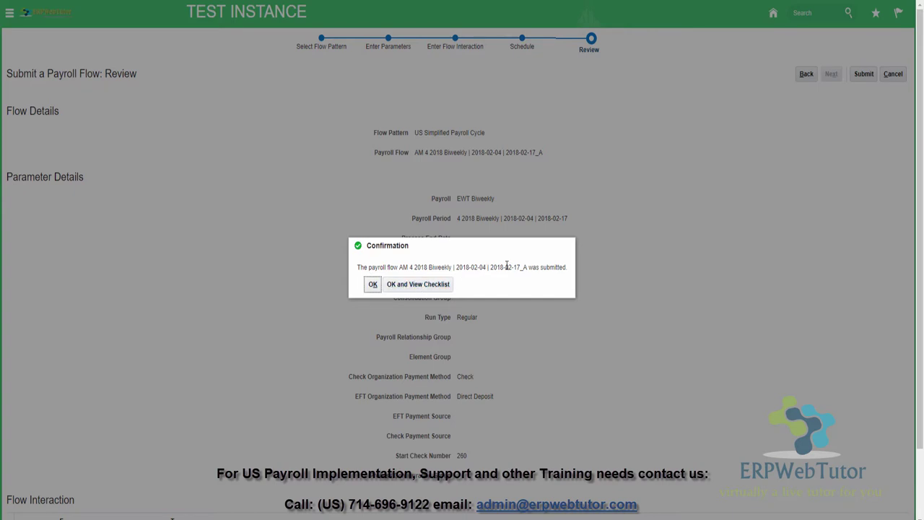
click(408, 286)
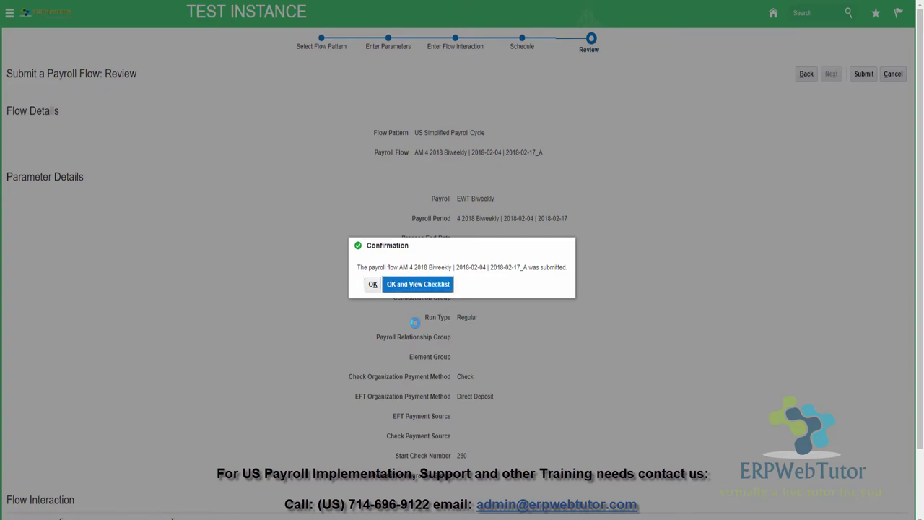
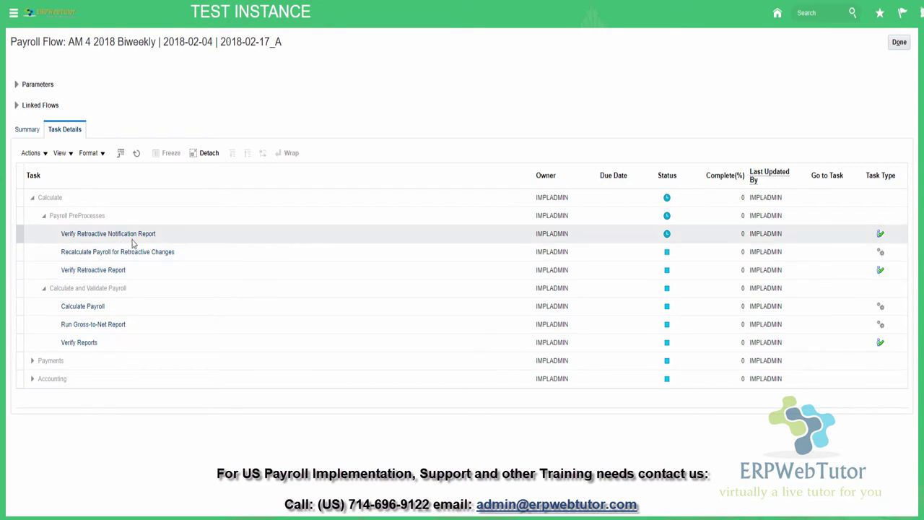
- Mark the Verify Retroactive Notification Report task as incomplete, confirm the action, and refresh the task list to check its status
click(177, 238)
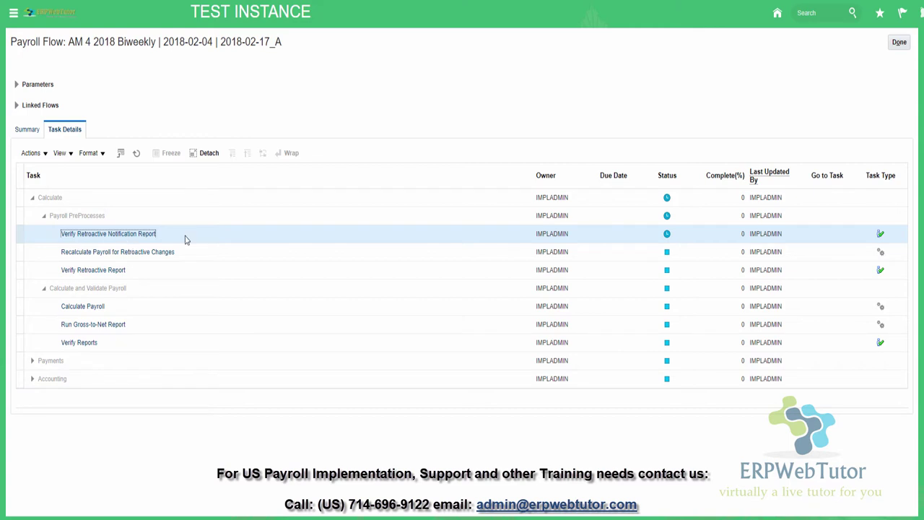
click(44, 156)
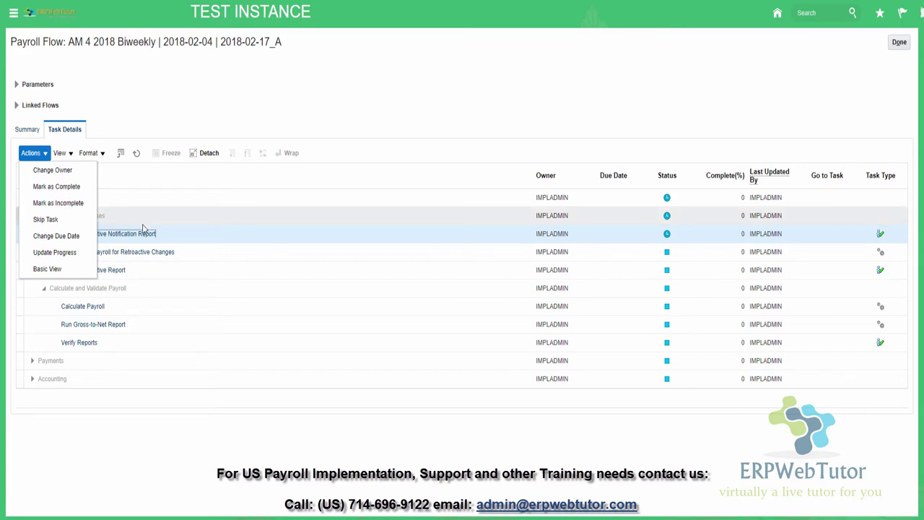
click(169, 235)
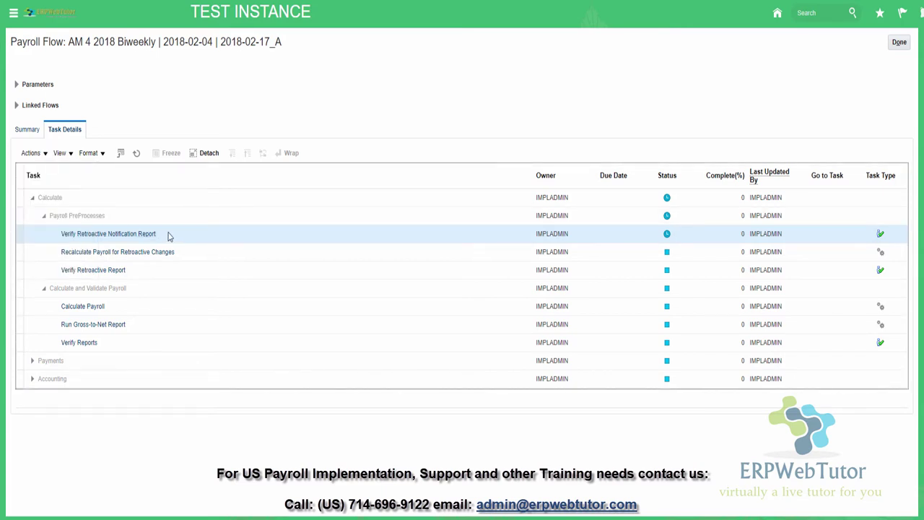
right_click(168, 236)
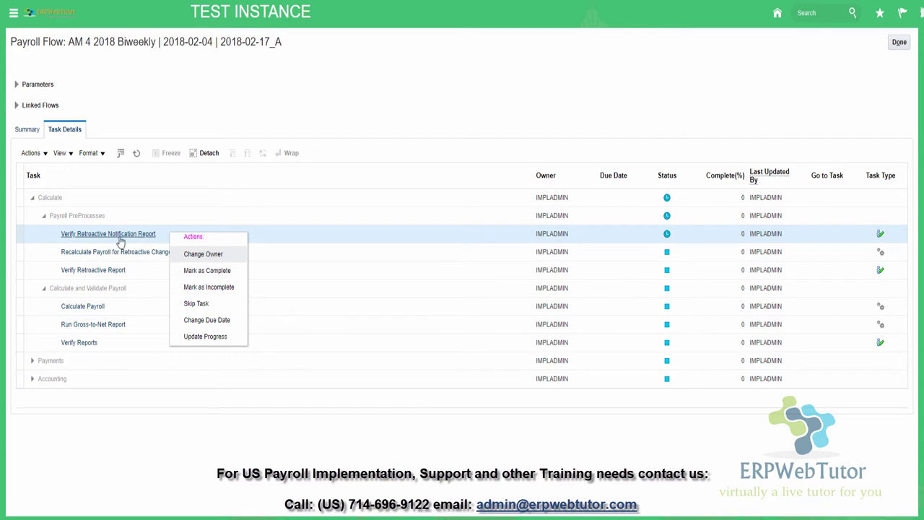
click(207, 287)
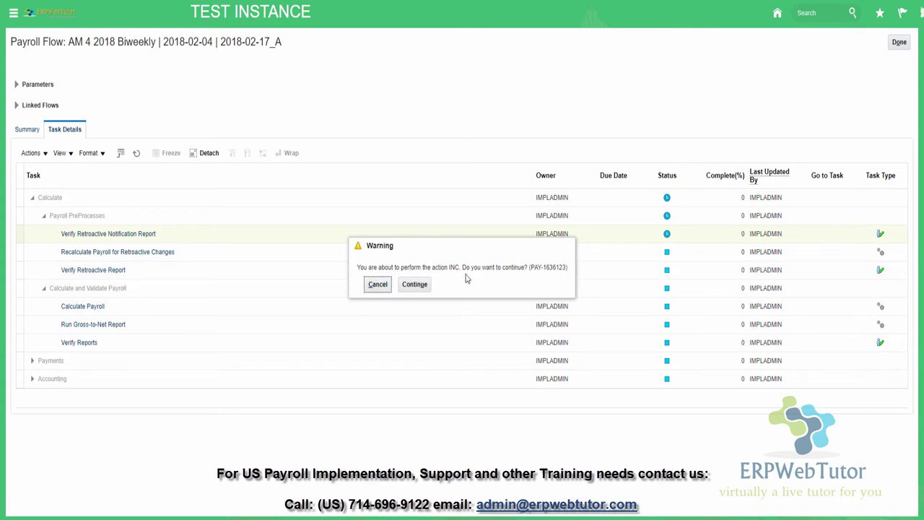
click(416, 284)
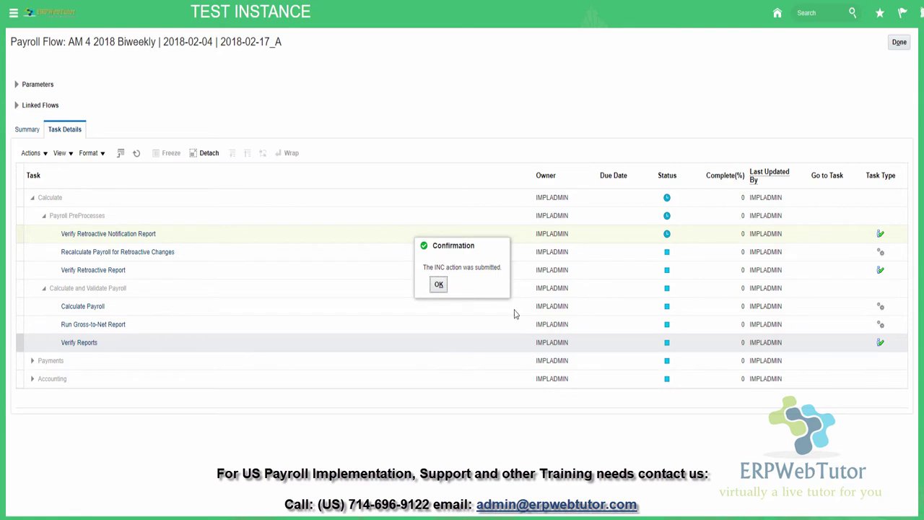
click(440, 285)
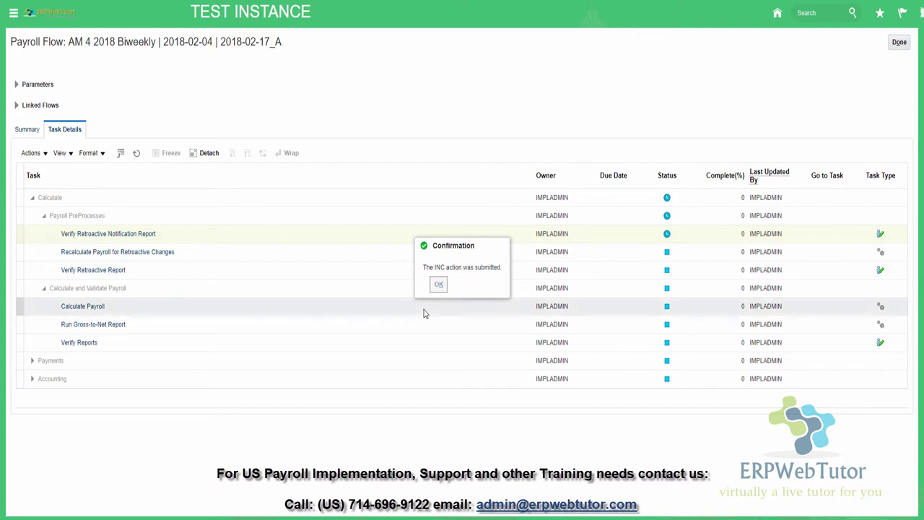
key(Return)
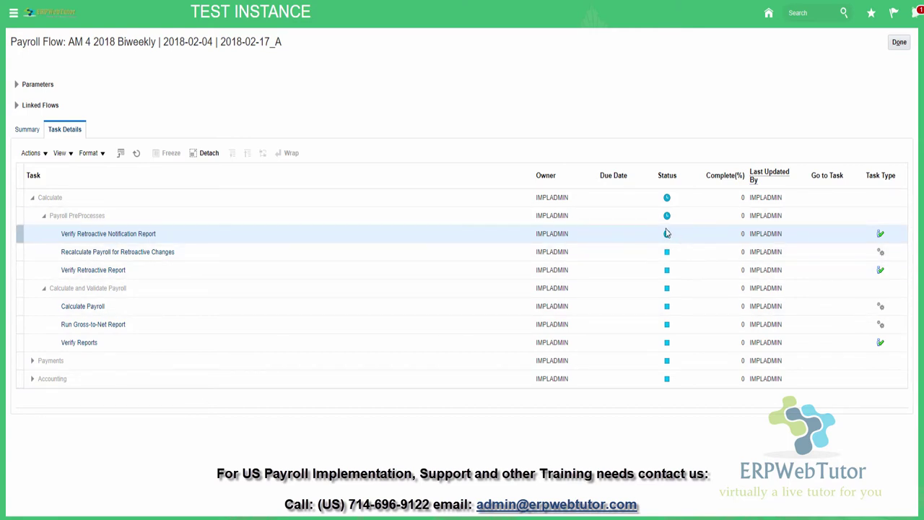
click(136, 155)
mouse_move(670, 235)
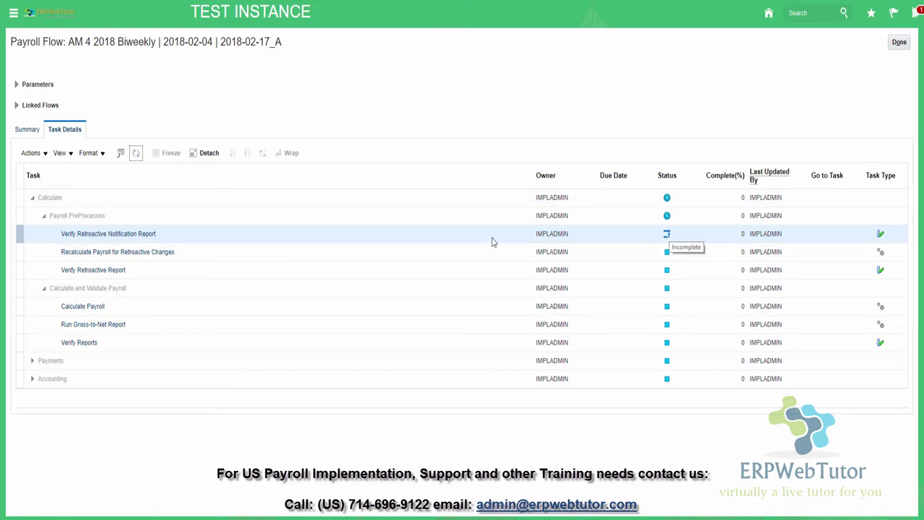
- Mark the Verify Retroactive Notification Report task as complete and confirm the submission
click(159, 237)
right_click(159, 237)
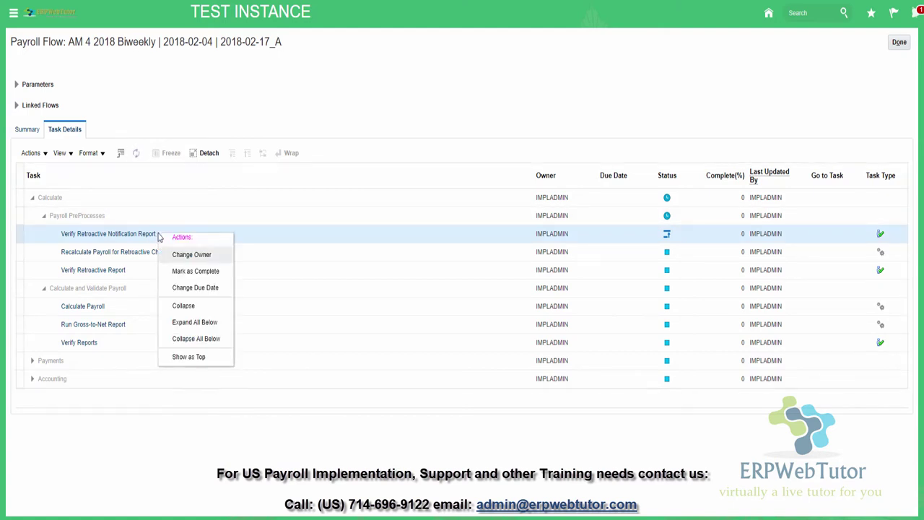
click(159, 237)
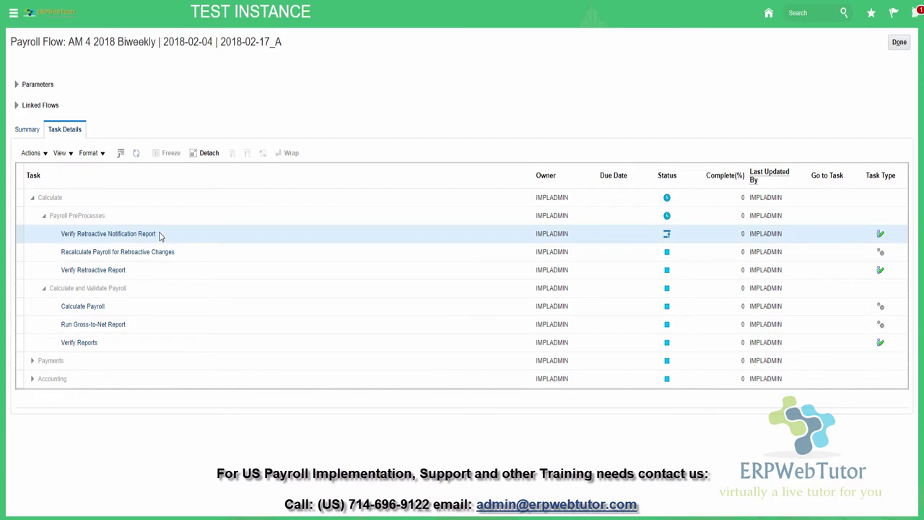
right_click(160, 236)
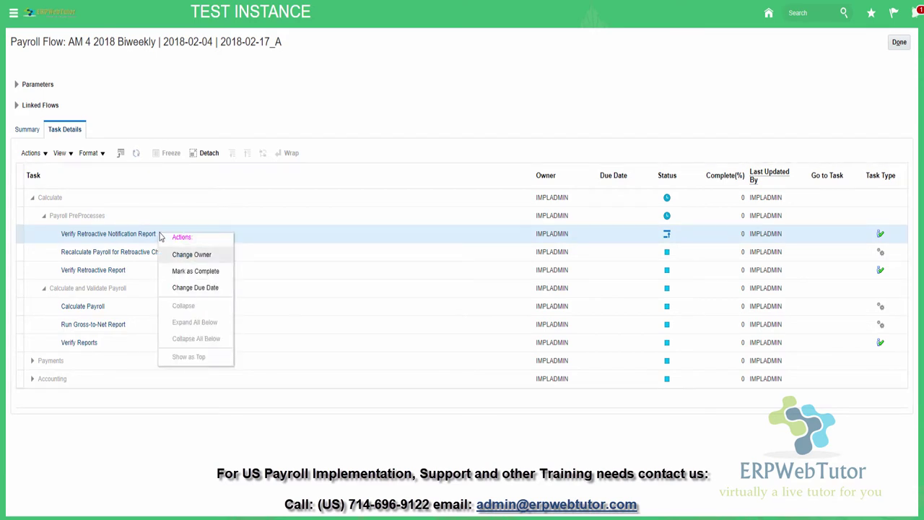
click(212, 274)
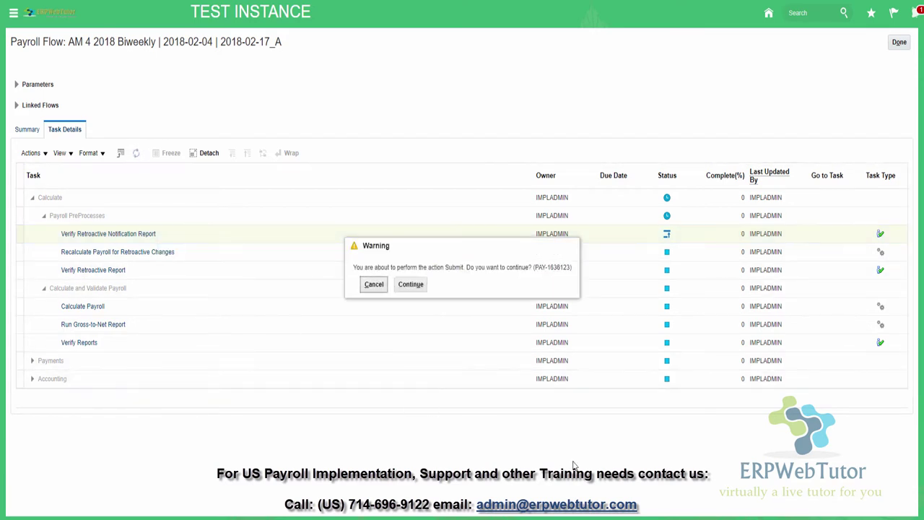
click(405, 285)
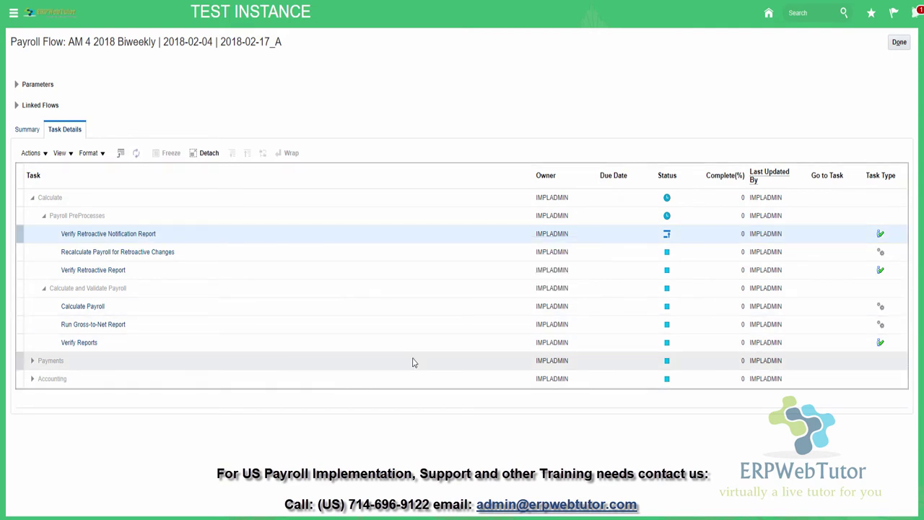
click(434, 284)
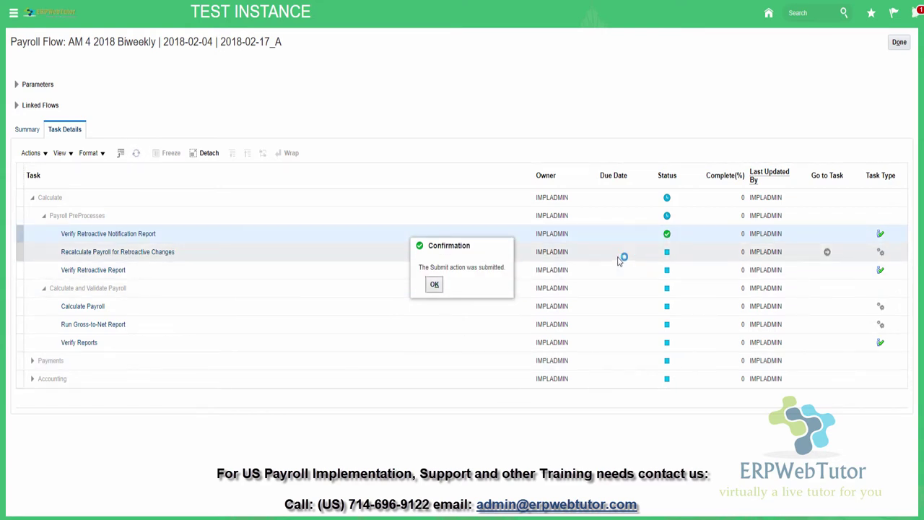
click(436, 285)
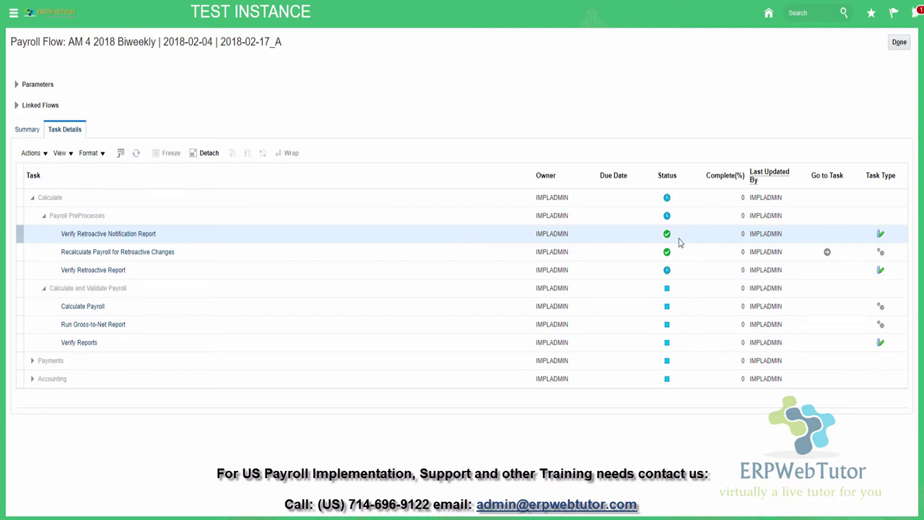
- Check the Recalculate Payroll for Retroactive Changes results, and mark the Verify Retroactive Report task as complete
click(827, 253)
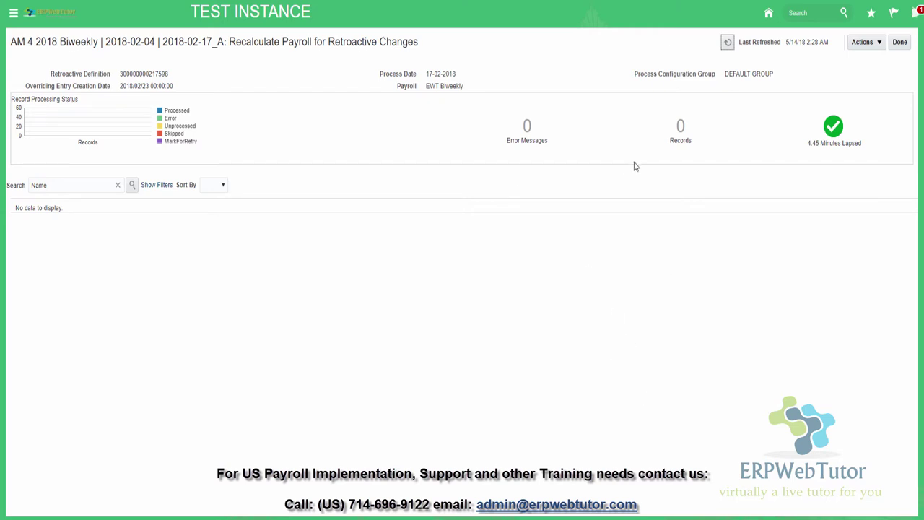
click(900, 48)
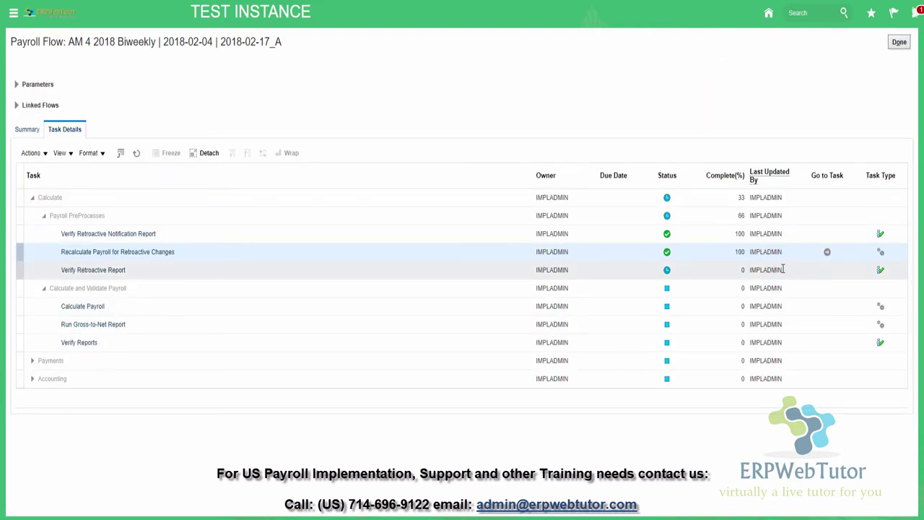
click(814, 274)
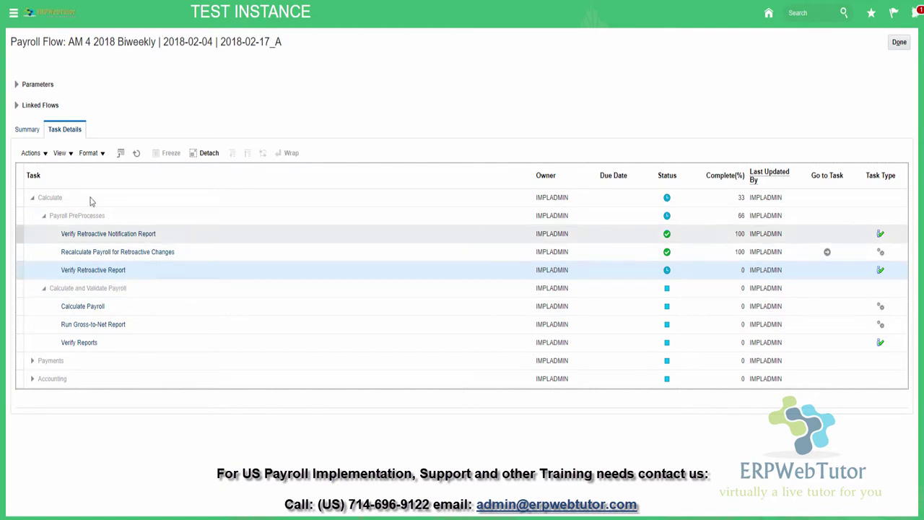
click(42, 155)
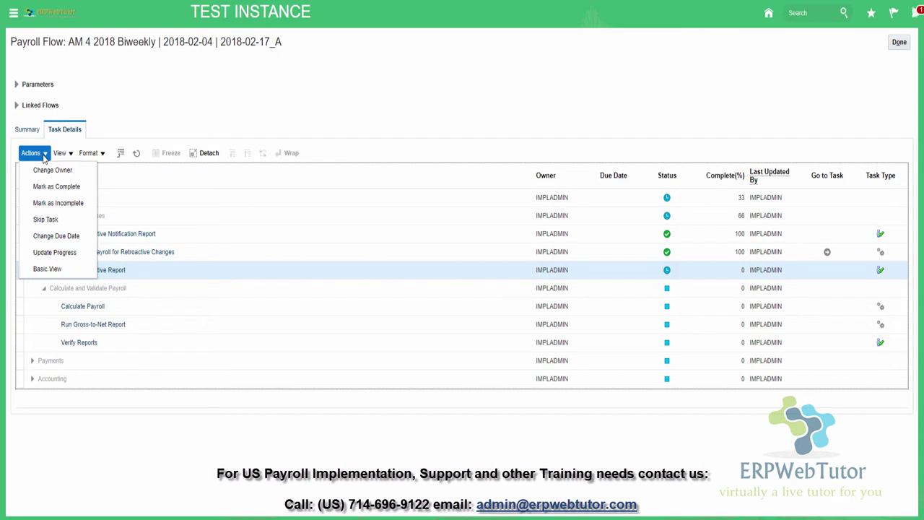
click(52, 186)
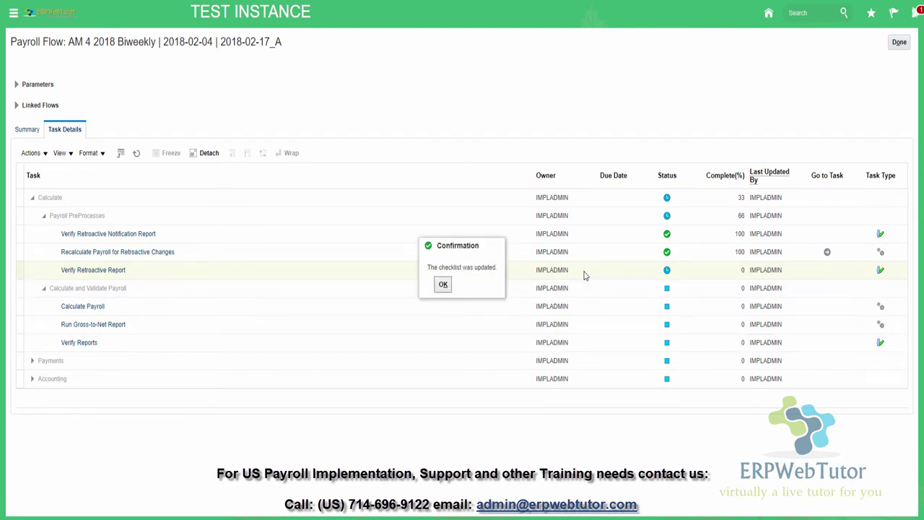
click(451, 285)
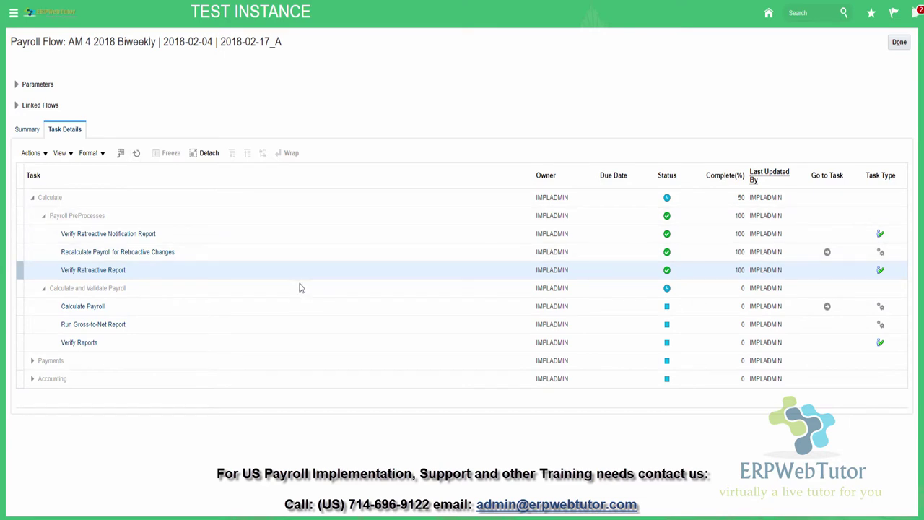
- Expand all tasks in the flow's checklist and look over the Calculate, Payments and Accounting tasks
click(70, 155)
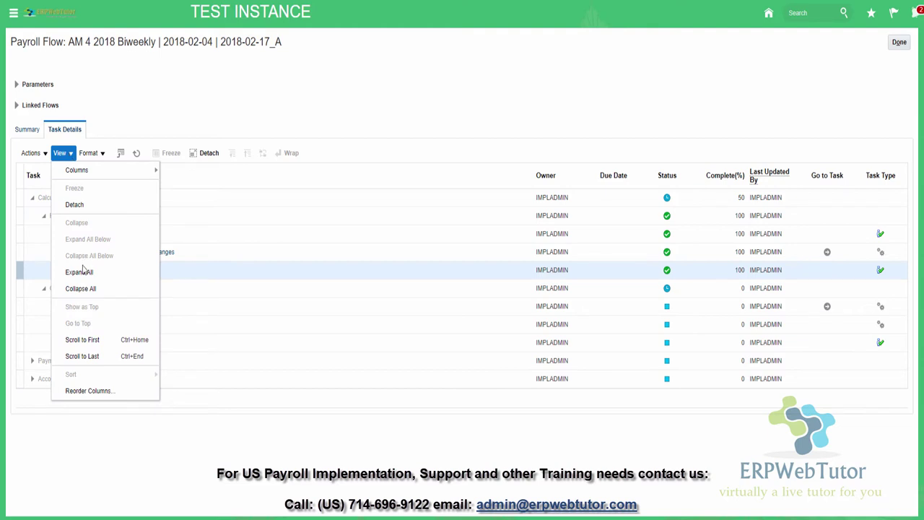
click(89, 275)
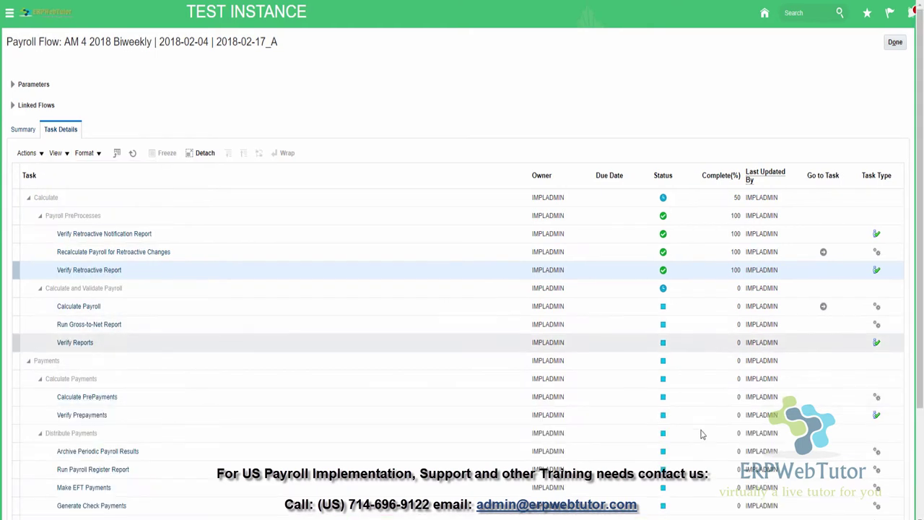
scroll(285, 387, down, 4)
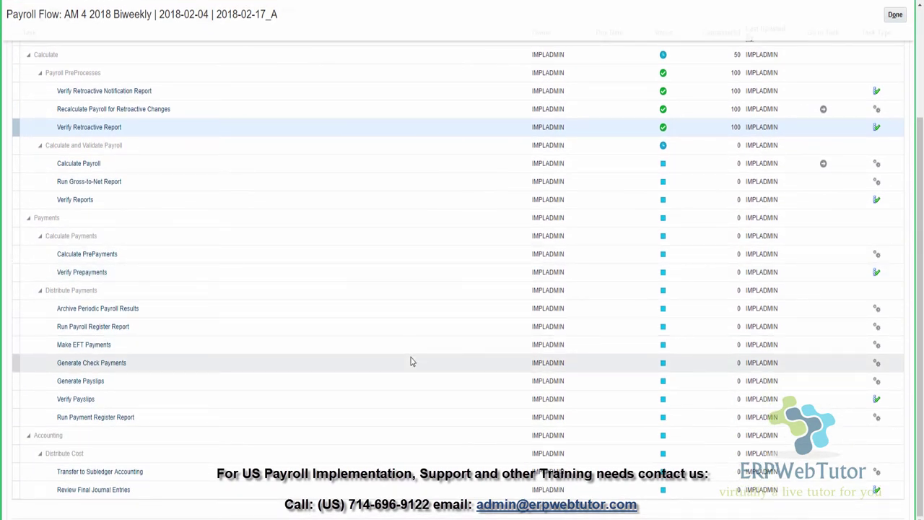
scroll(410, 362, up, 2)
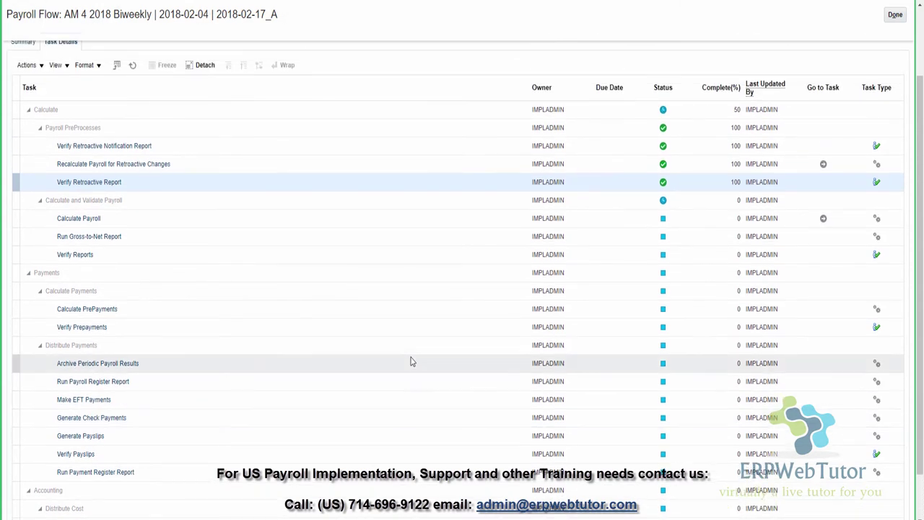
- Refresh the status of the Calculate Payroll task and open its results to review the employees' gross and net pay
click(201, 222)
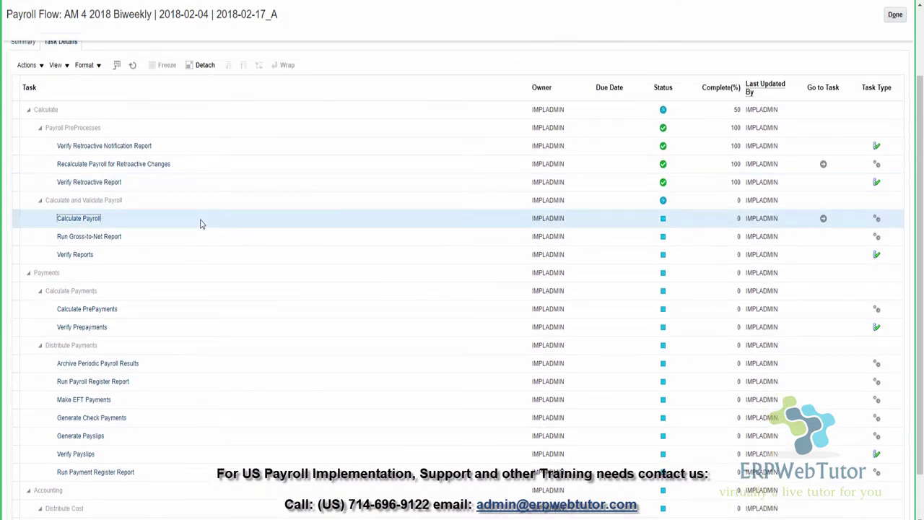
click(132, 65)
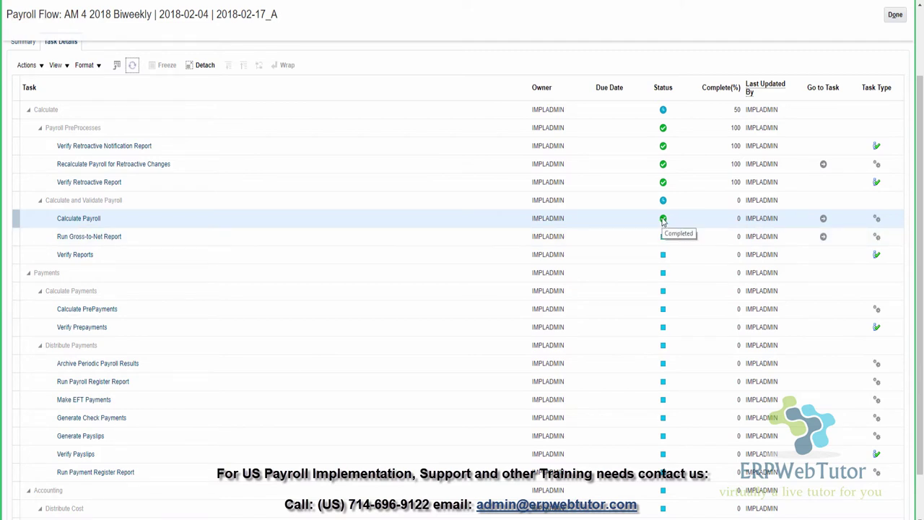
click(824, 219)
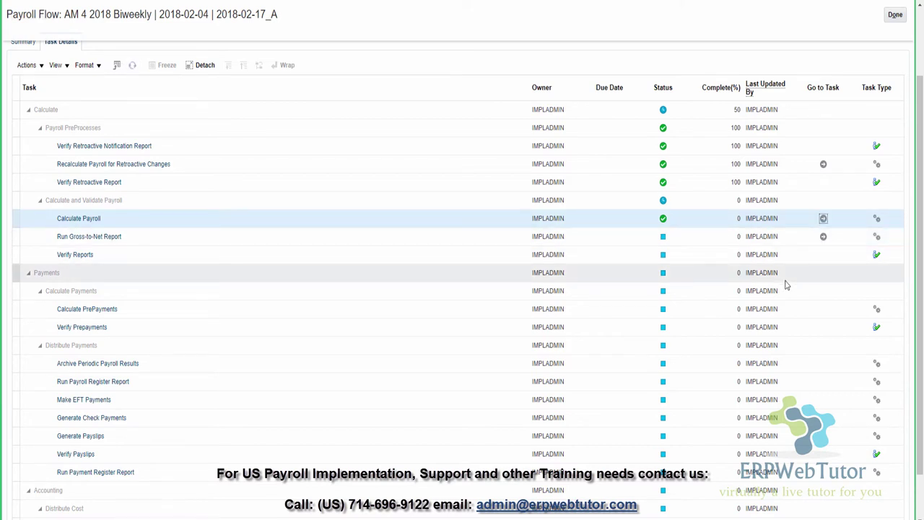
click(663, 218)
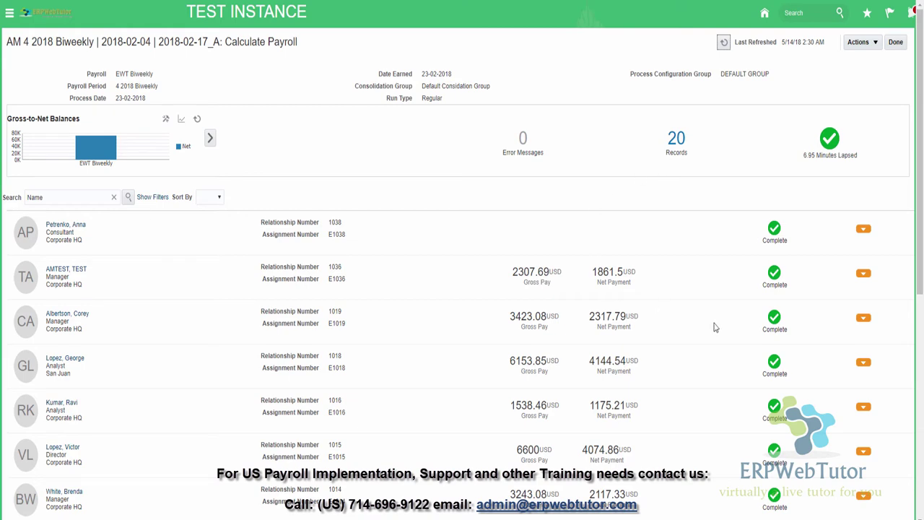
scroll(729, 402, down, 1)
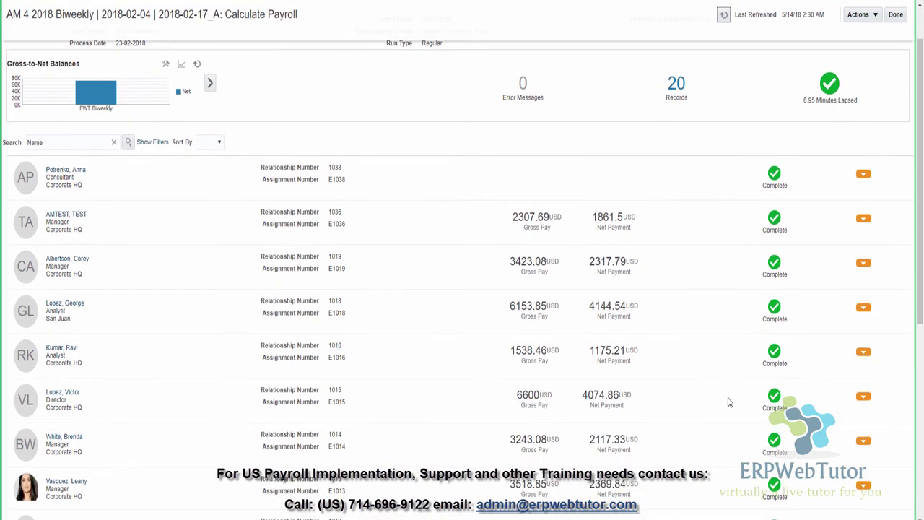
- Review the Gross Pay and Pretax Deductions balance feeds in the Statement of Earnings of the employee with a profile photo, and return to the checklist
scroll(728, 403, down, 3)
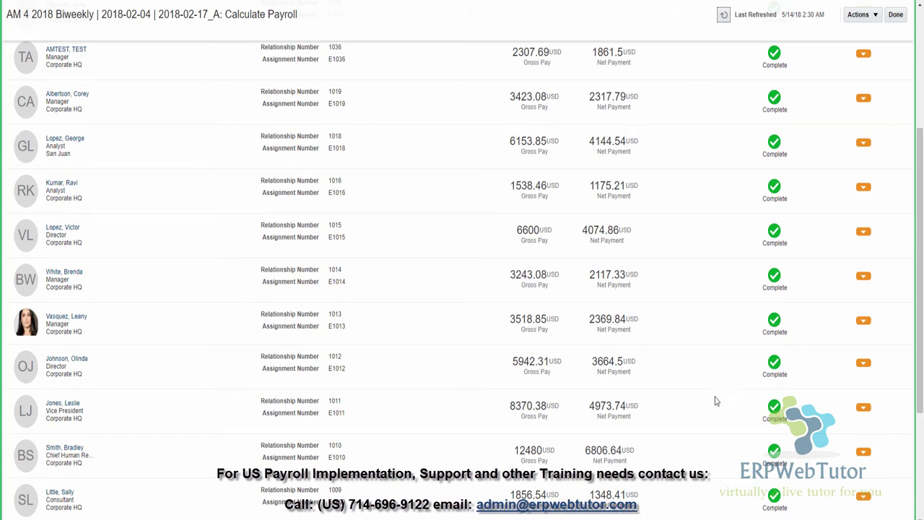
click(73, 312)
click(72, 319)
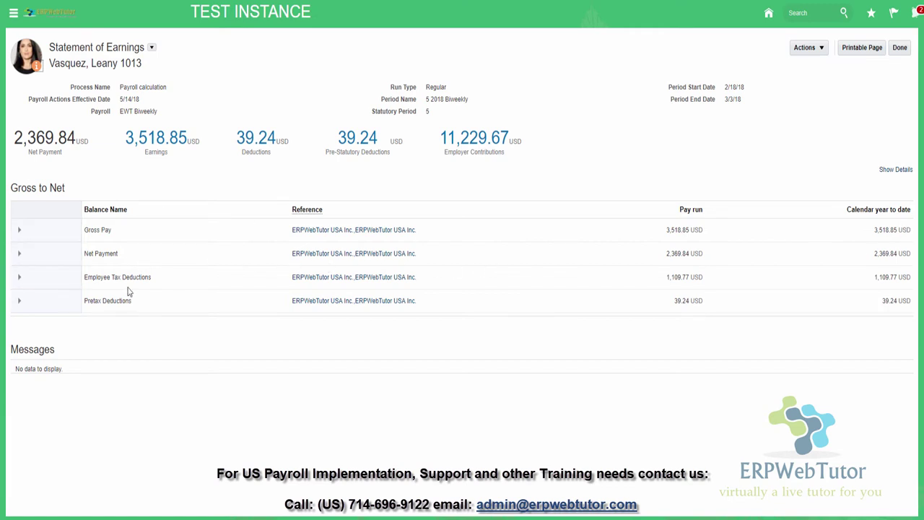
click(20, 230)
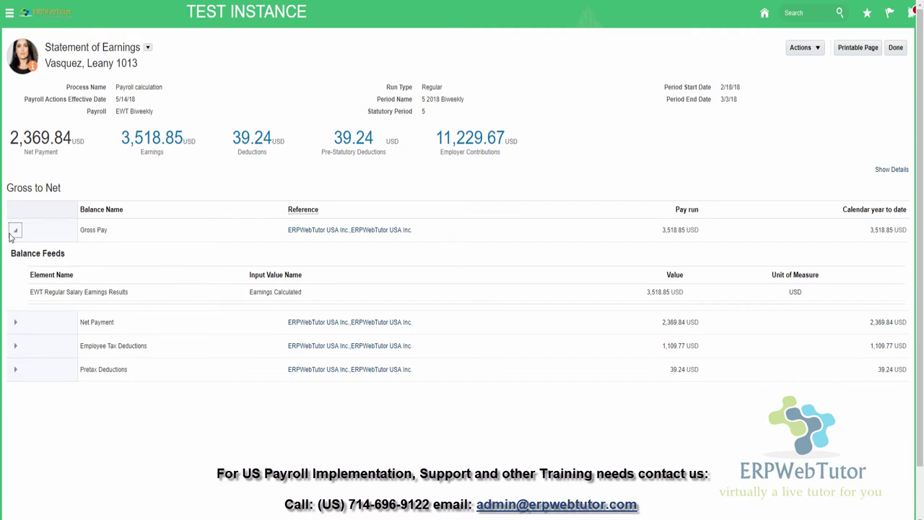
click(46, 321)
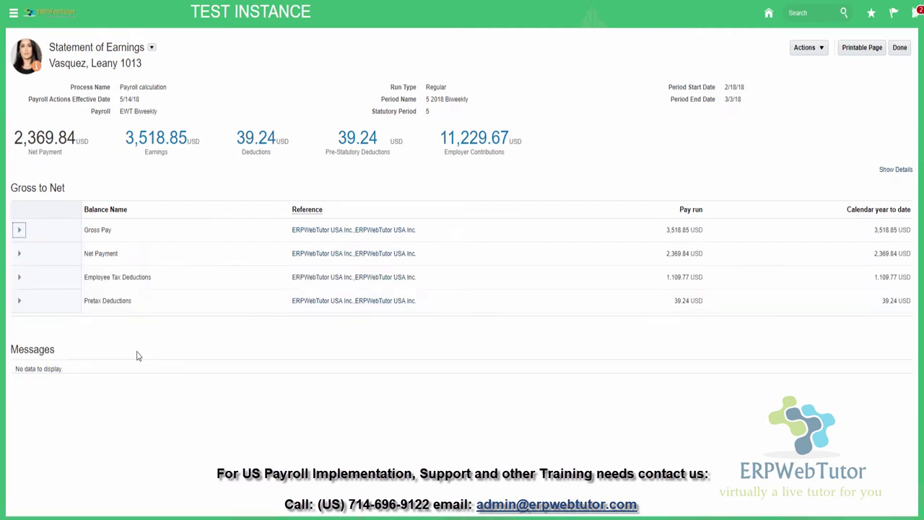
click(19, 302)
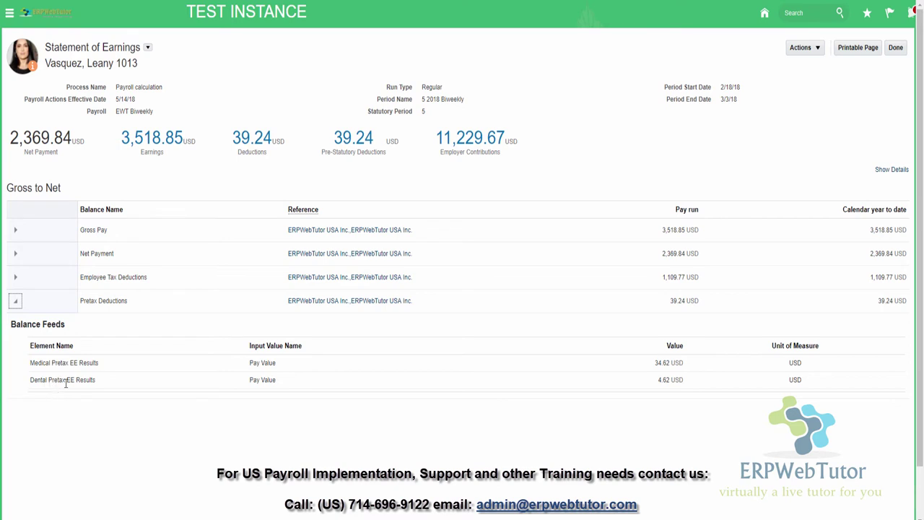
click(15, 301)
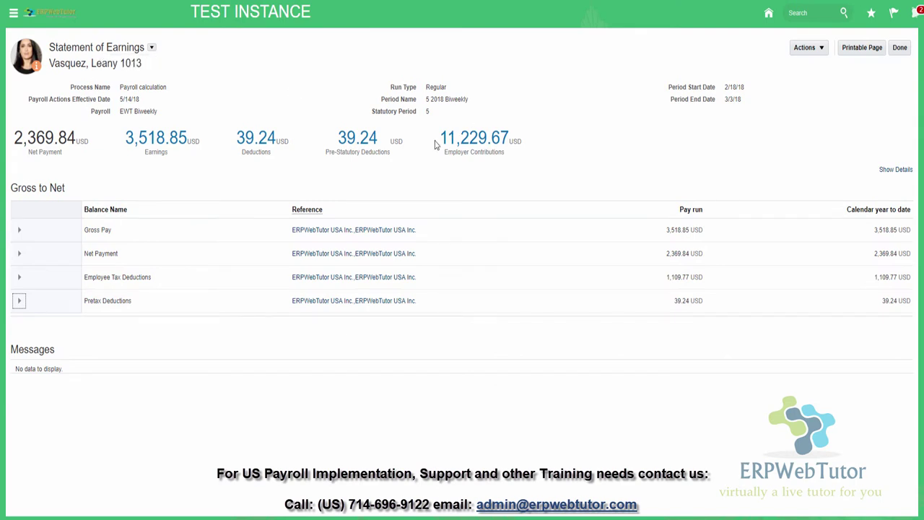
click(900, 50)
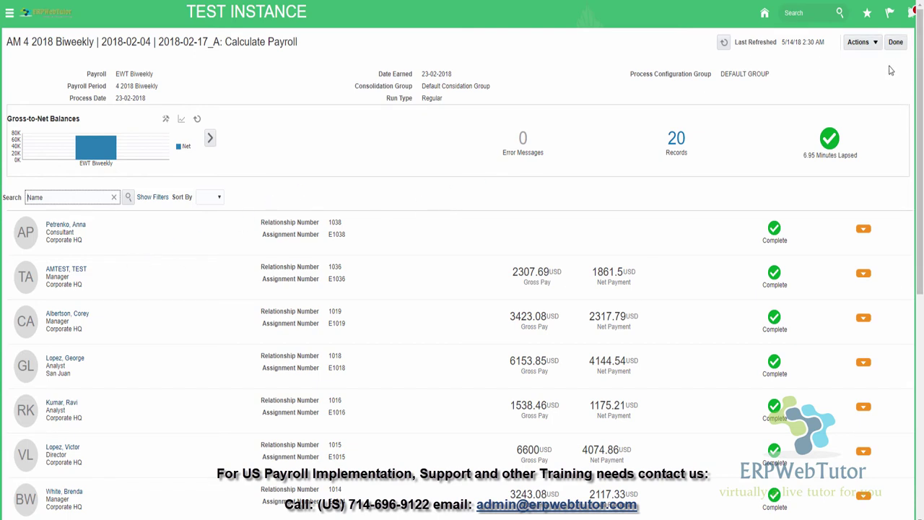
click(896, 42)
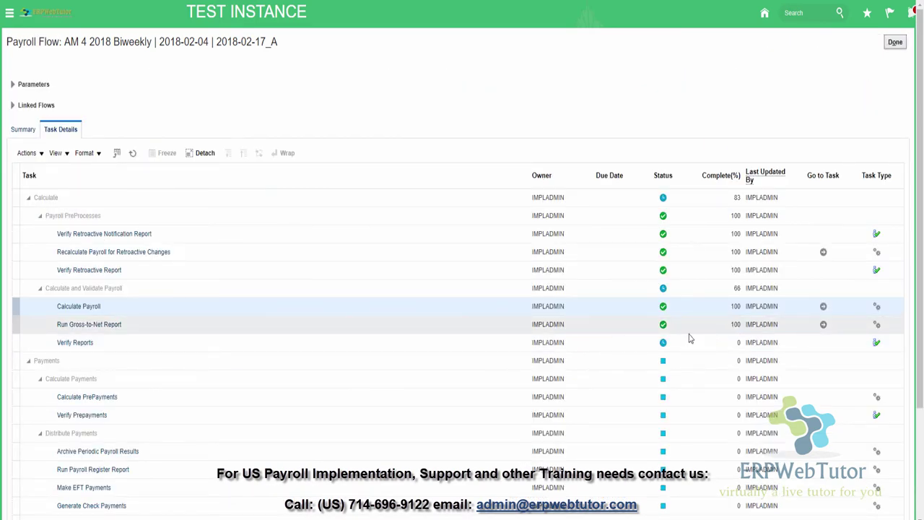
- Open Gross-to-Net Report.pdf from the results of the Run Gross-to-Net Report task
click(283, 326)
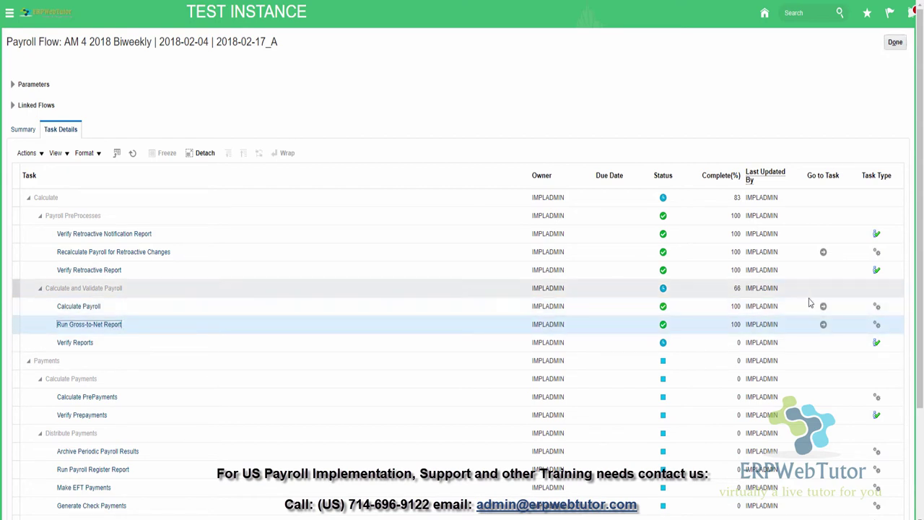
click(824, 325)
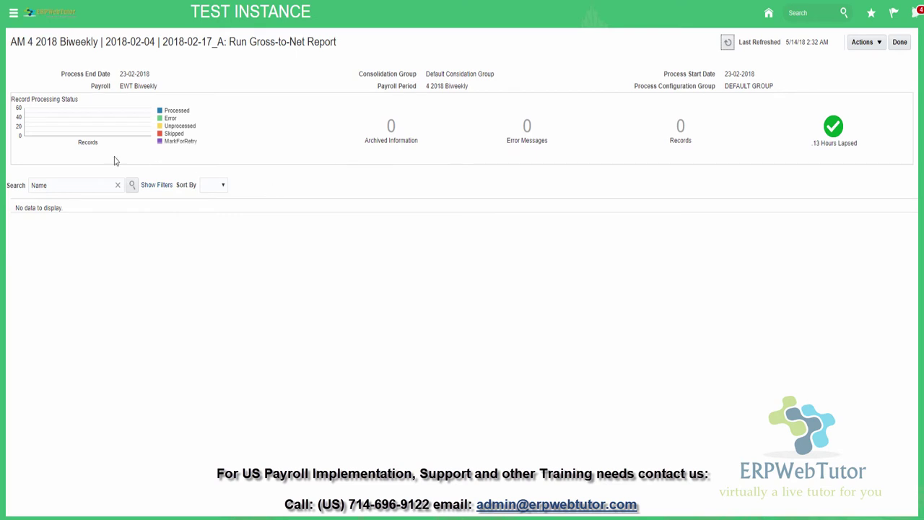
click(880, 44)
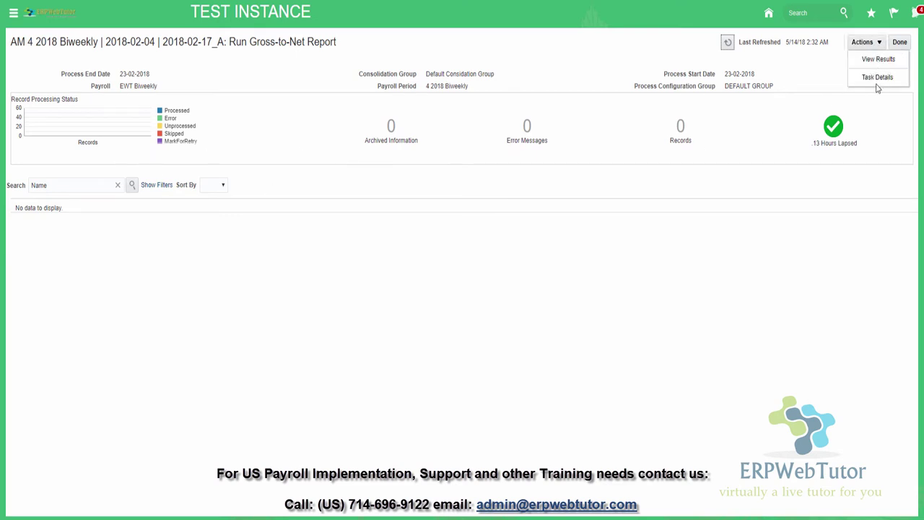
click(878, 78)
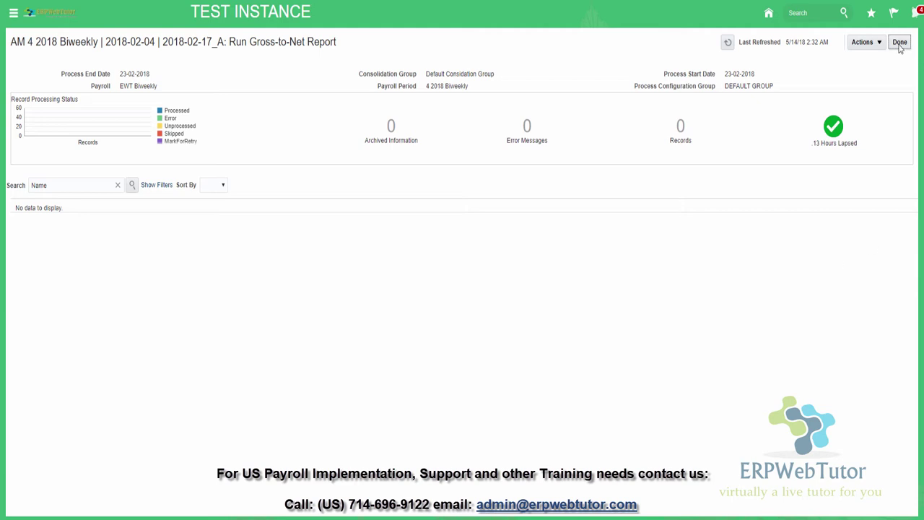
click(866, 42)
click(876, 60)
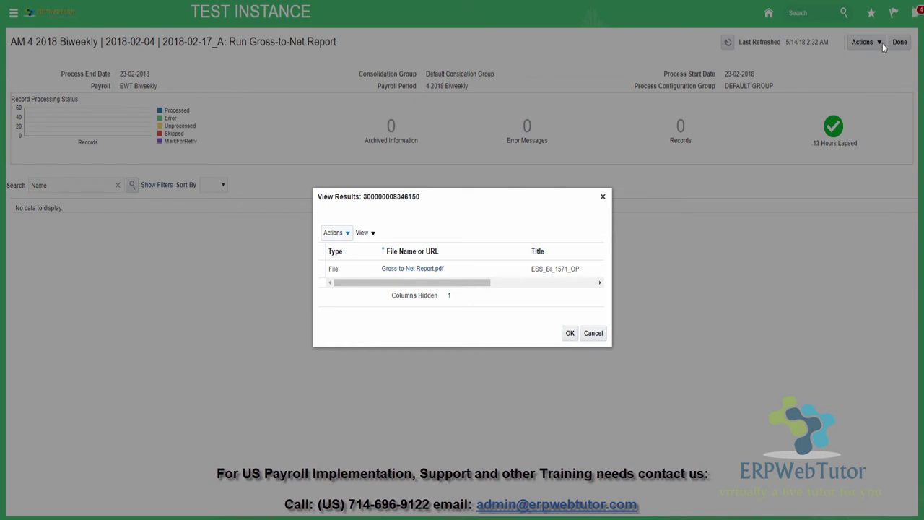
click(408, 269)
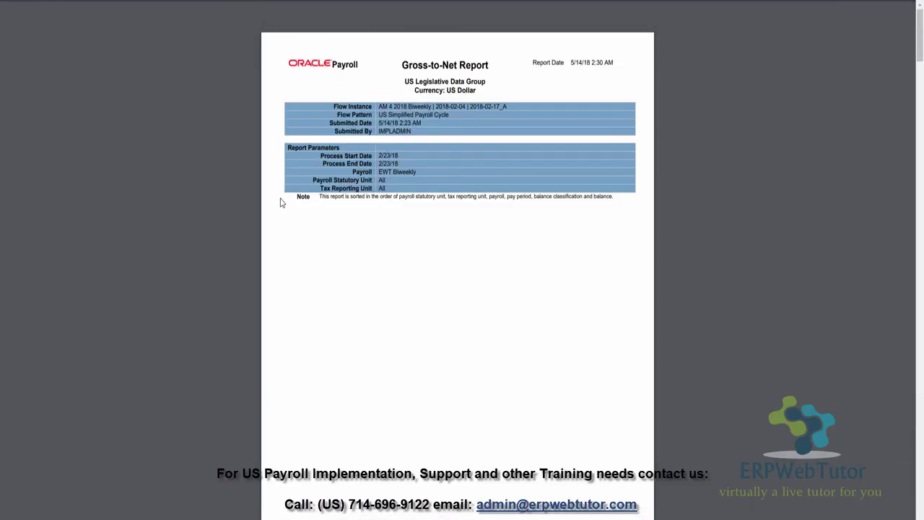
- Read the report's Balance Categories Summary, Balances Summary and Balances by PSU and TRU Summary, and return to the flow's checklist
scroll(475, 309, down, 4)
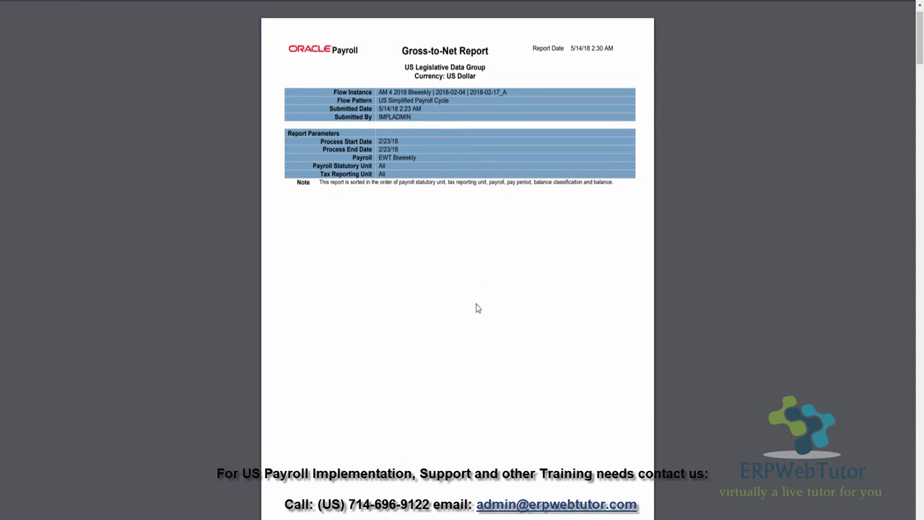
scroll(476, 311, down, 1)
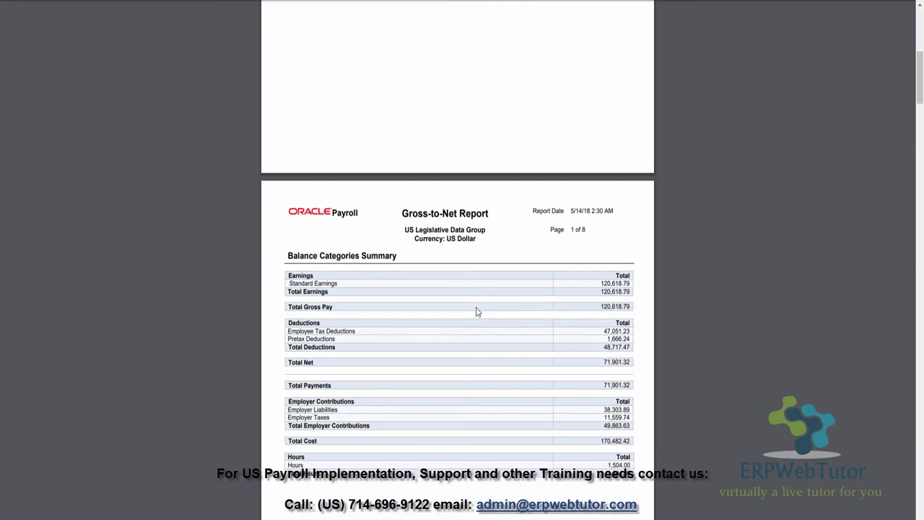
scroll(477, 311, down, 8)
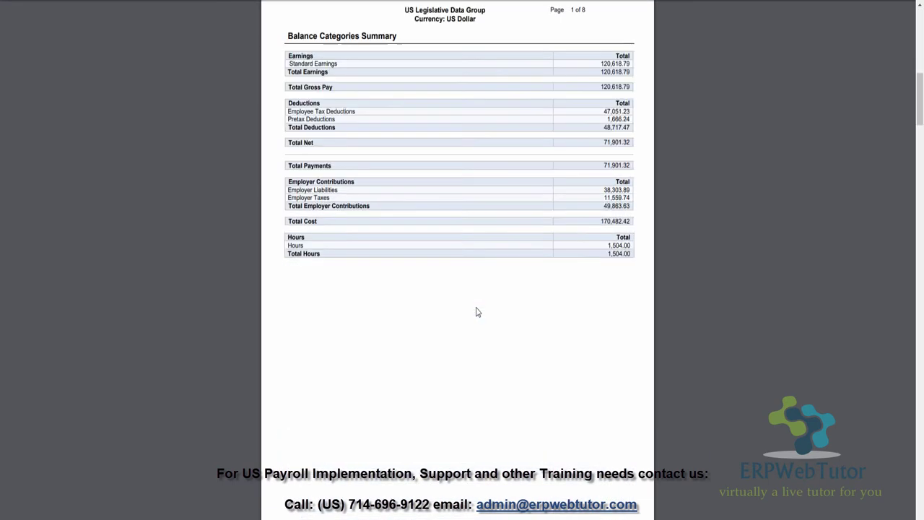
scroll(476, 311, down, 3)
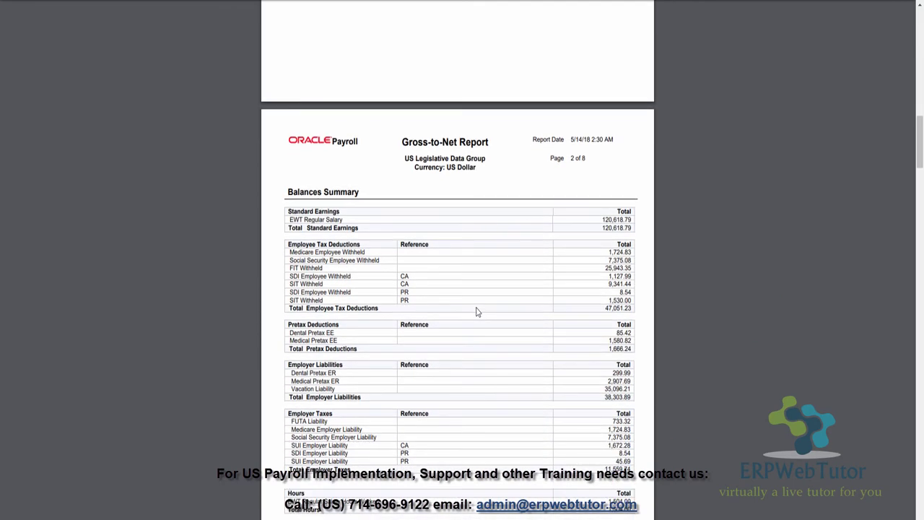
scroll(477, 312, down, 1)
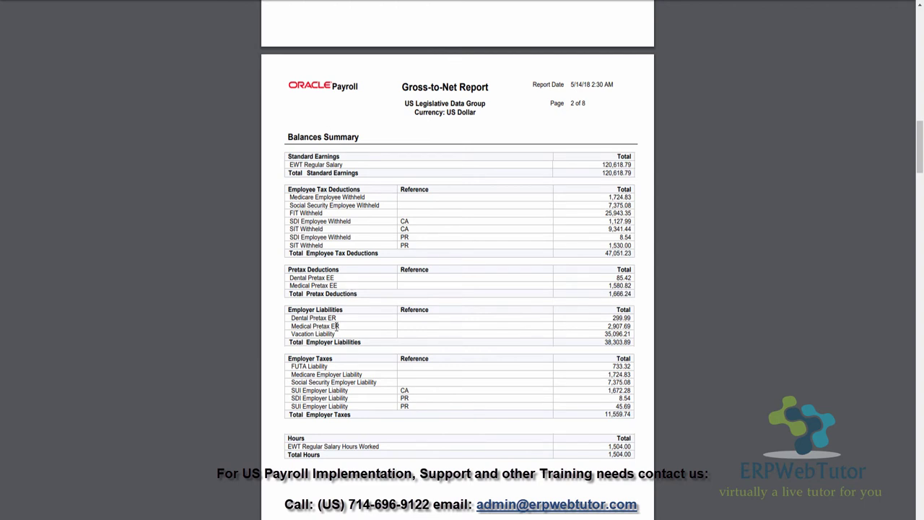
scroll(582, 424, down, 1)
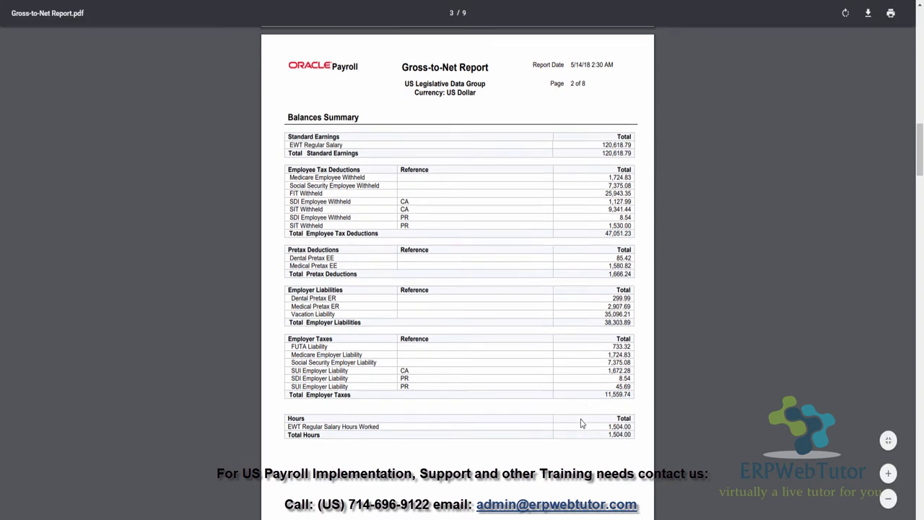
scroll(582, 423, down, 2)
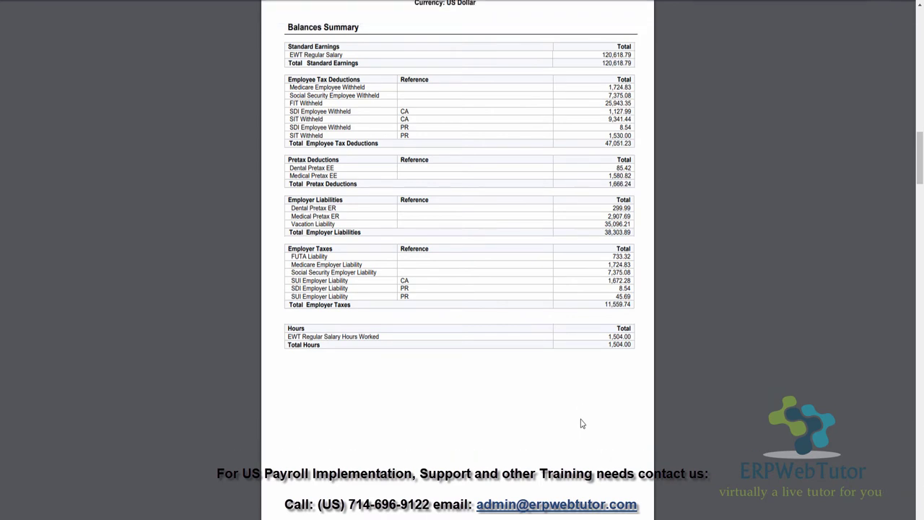
scroll(582, 423, down, 2)
scroll(584, 423, down, 3)
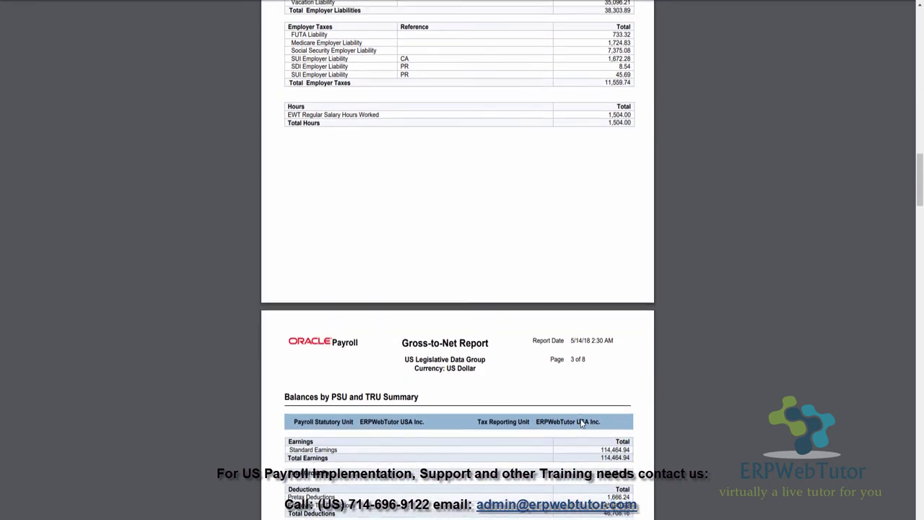
scroll(583, 423, down, 5)
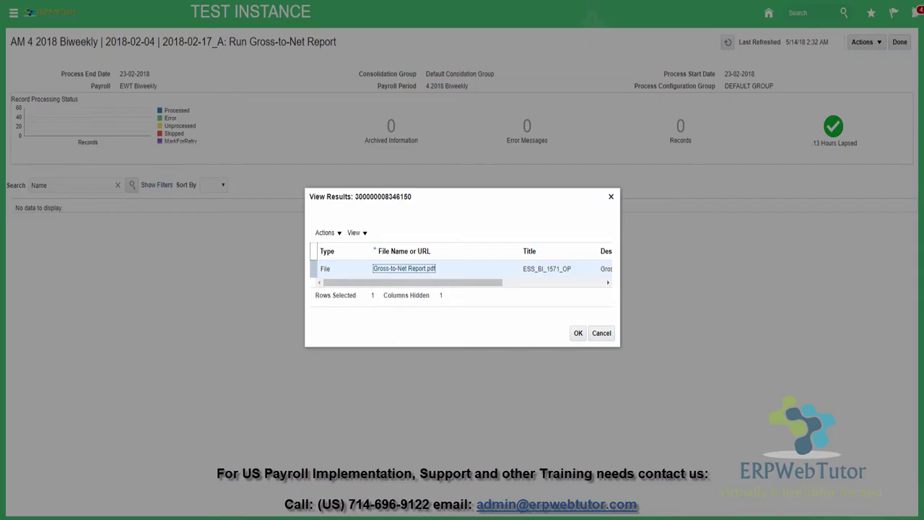
click(593, 334)
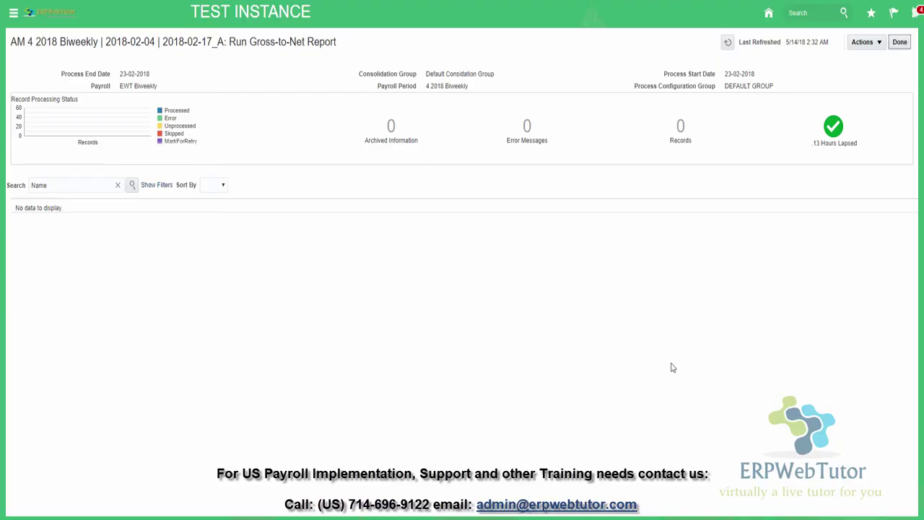
click(900, 42)
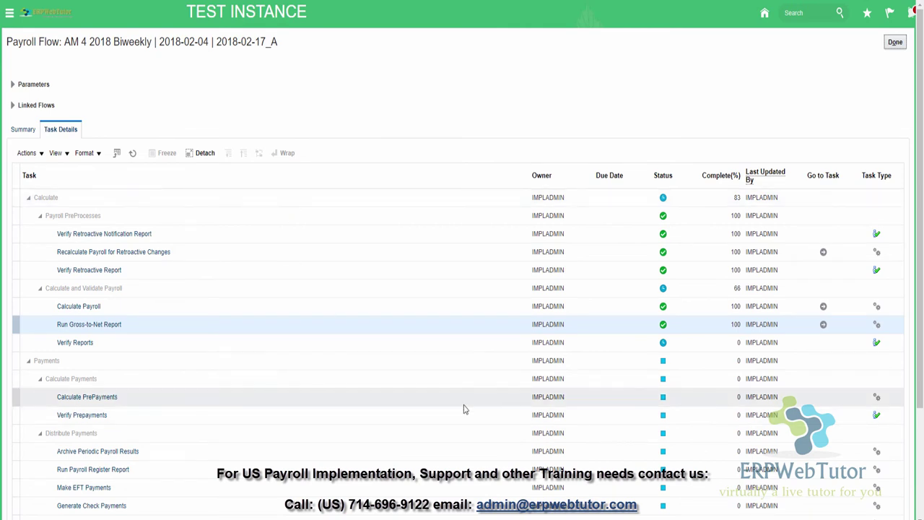
- Mark the Verify Reports task as complete and acknowledge the checklist update
click(119, 347)
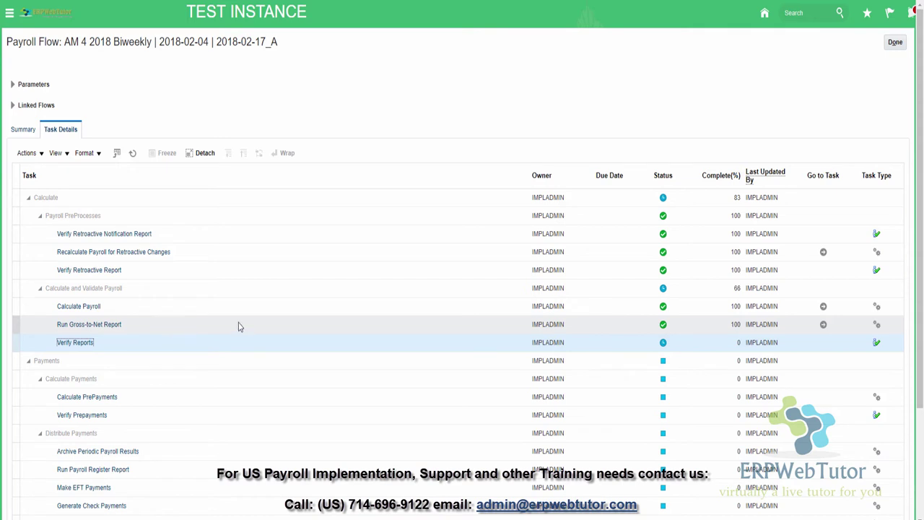
click(145, 348)
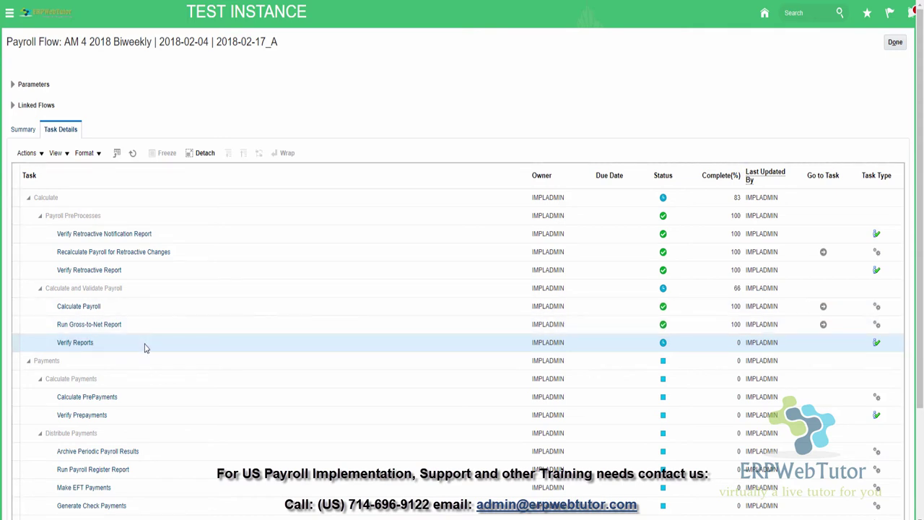
click(41, 162)
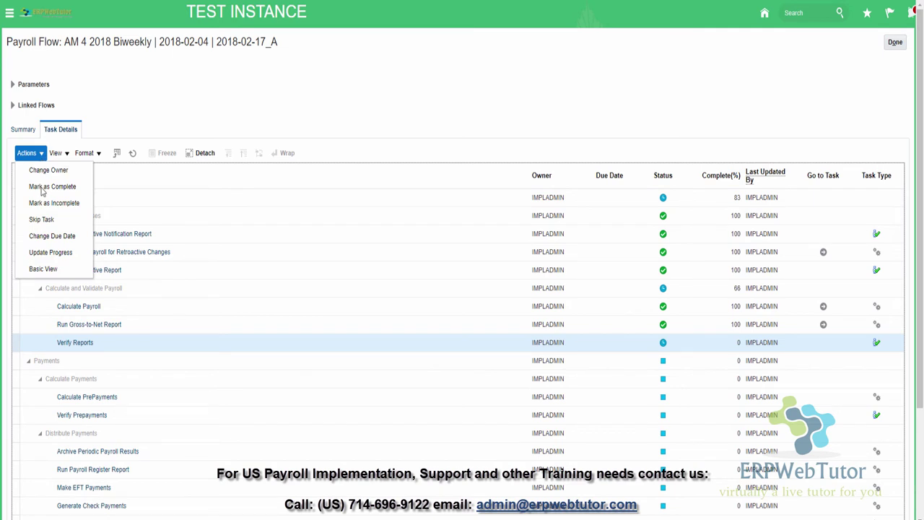
click(44, 188)
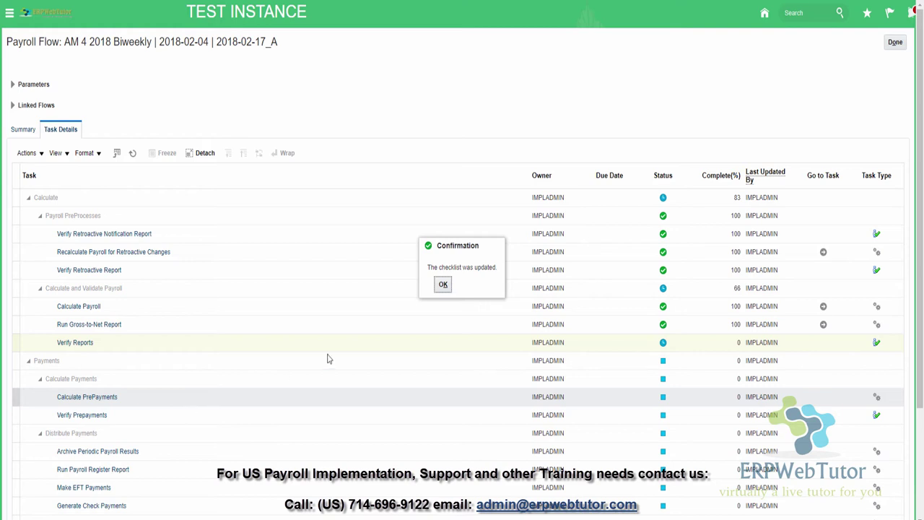
click(442, 284)
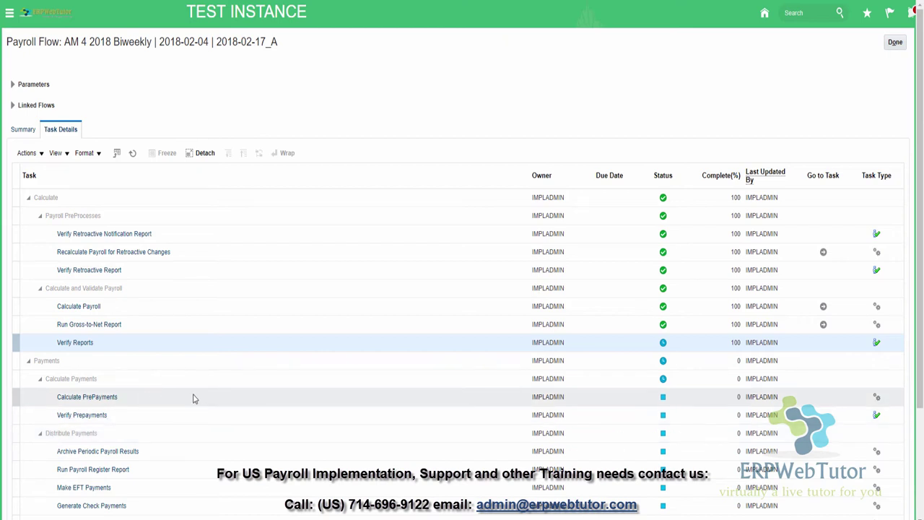
- Refresh the checklist status and open the Calculate PrePayments results to review the employees' prepayment splits and amounts
scroll(194, 398, down, 1)
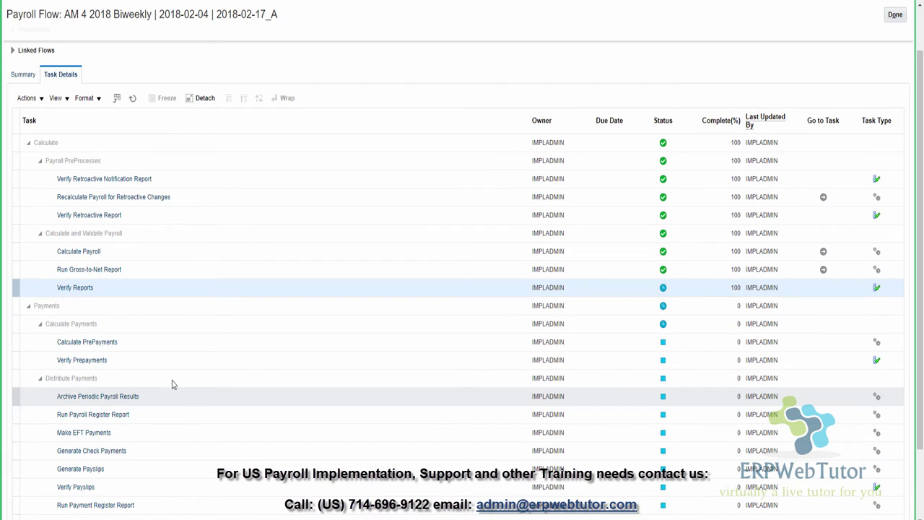
click(133, 98)
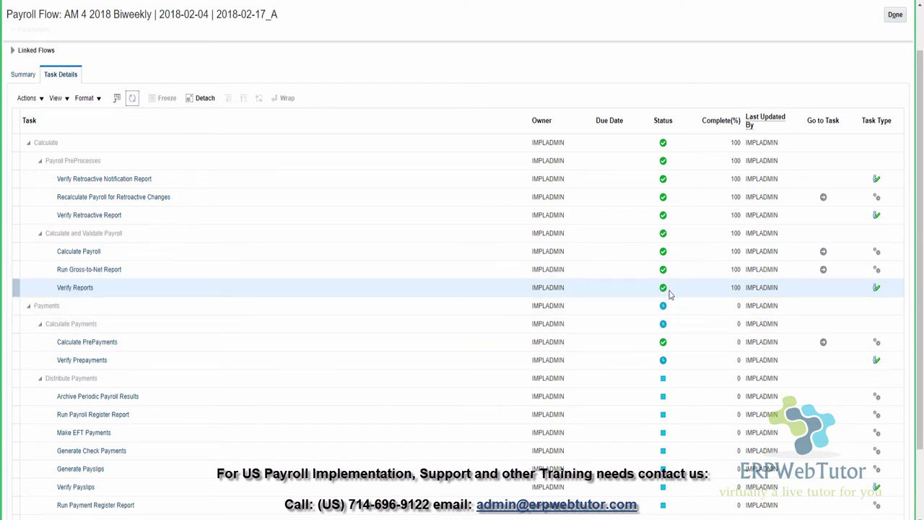
click(514, 350)
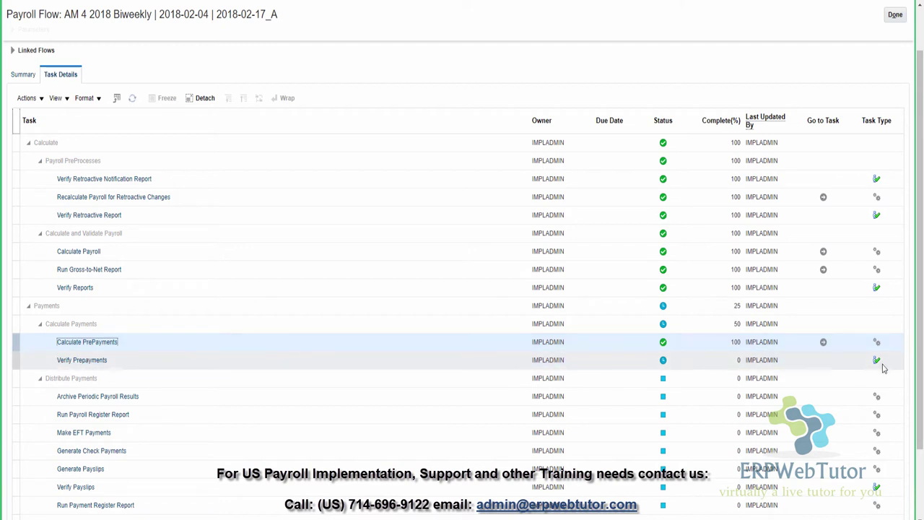
click(824, 343)
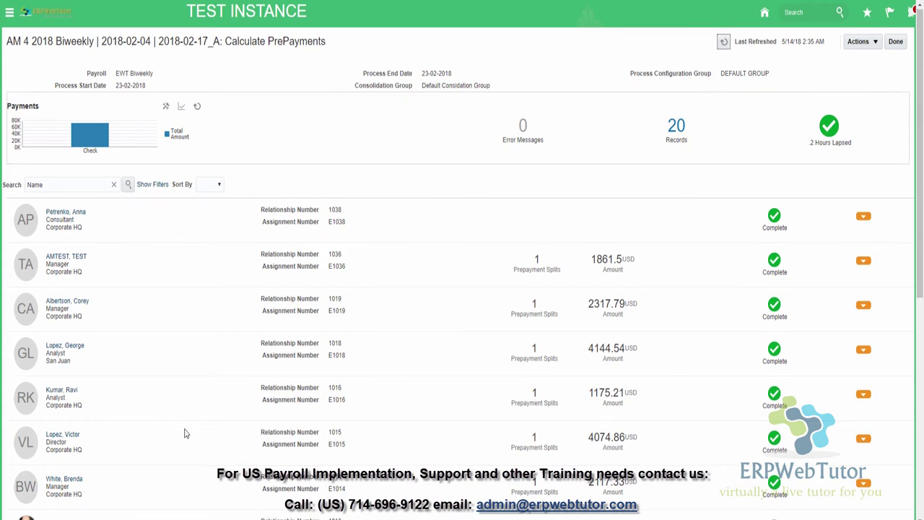
scroll(186, 433, down, 3)
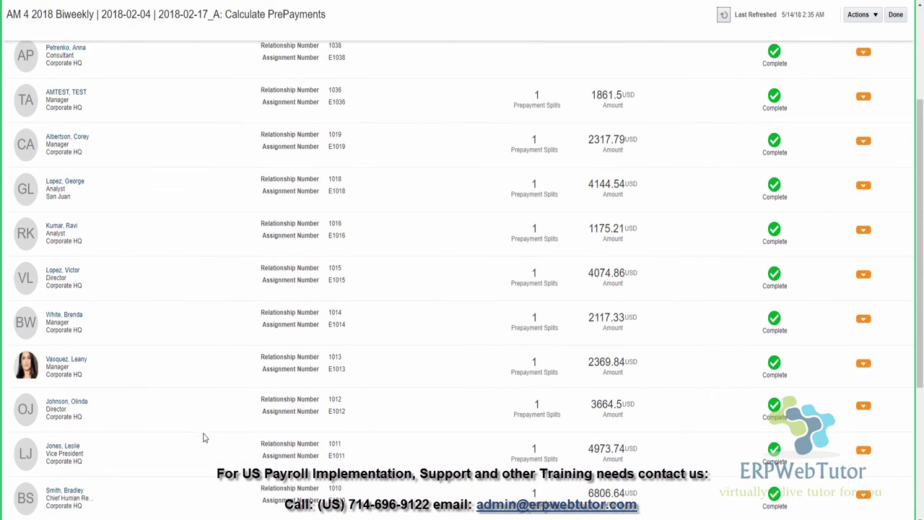
- Review the remaining employees' prepayment amounts and statuses in the Calculate PrePayments results, and return to the flow's checklist
scroll(463, 289, down, 4)
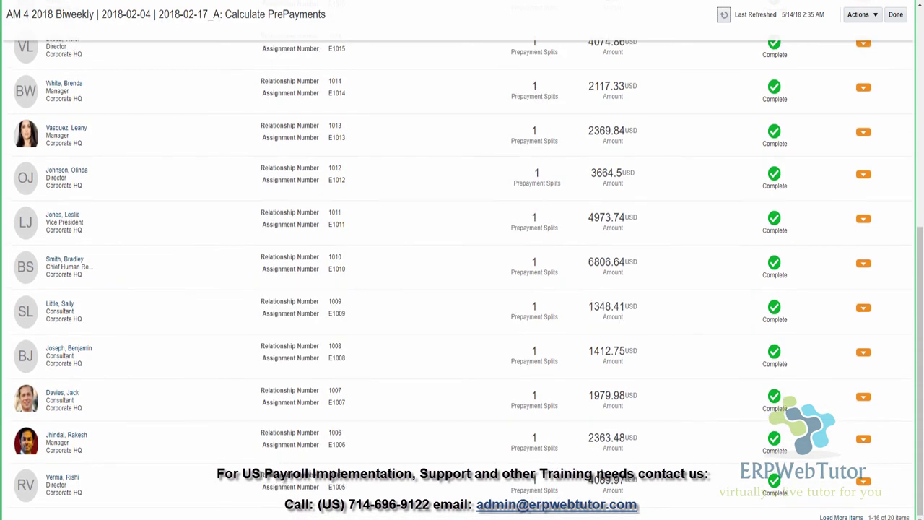
scroll(462, 289, up, 5)
scroll(463, 289, up, 2)
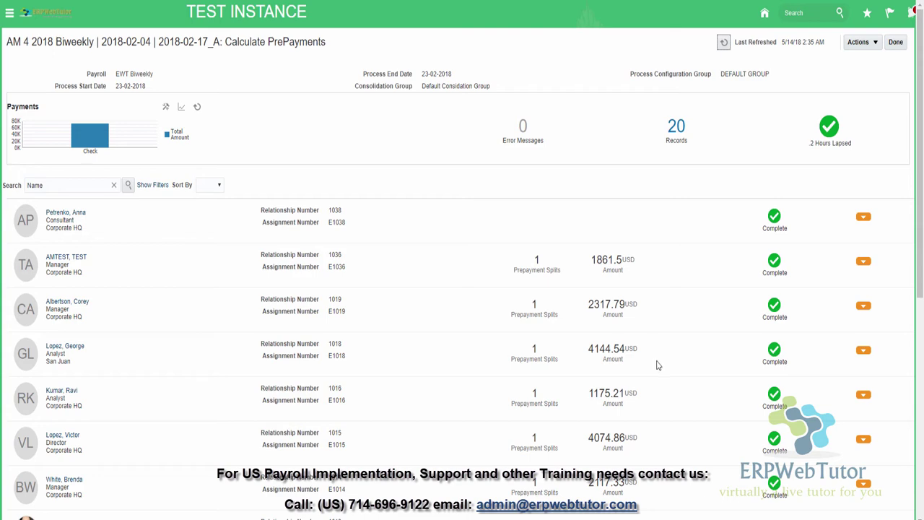
scroll(658, 361, down, 5)
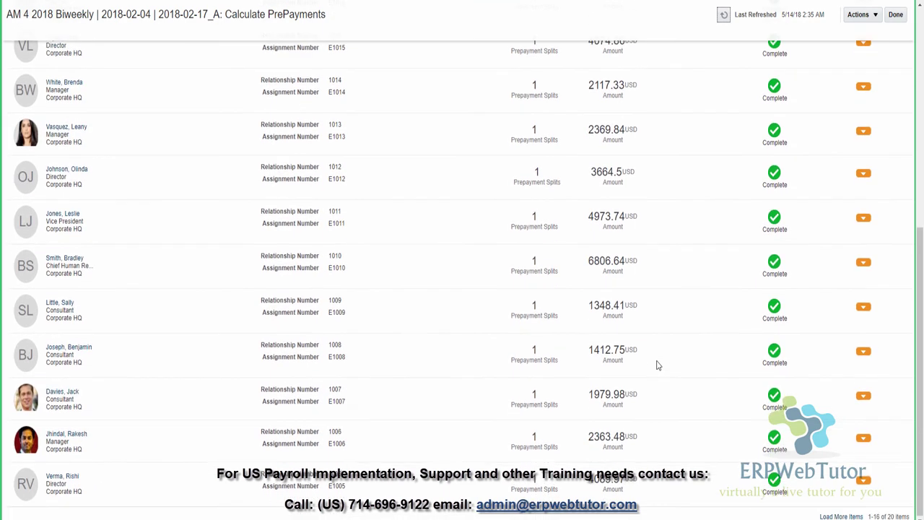
scroll(657, 365, up, 5)
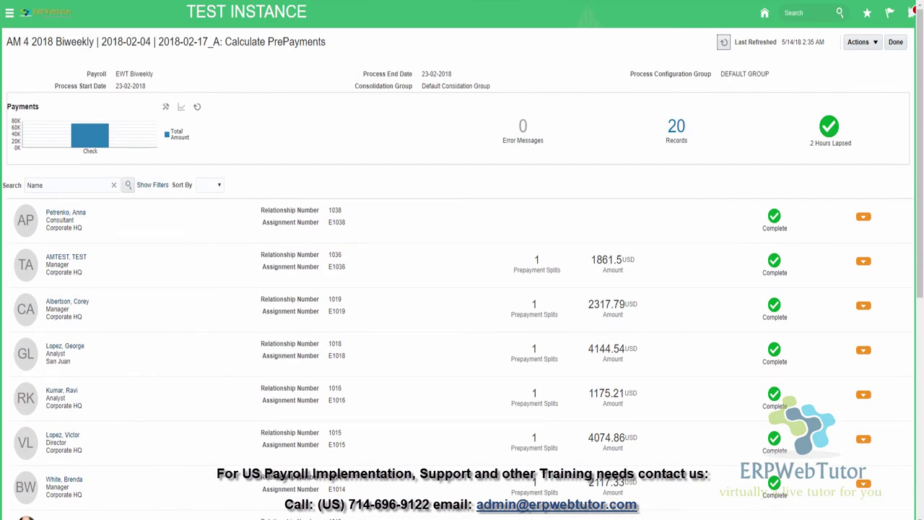
click(899, 49)
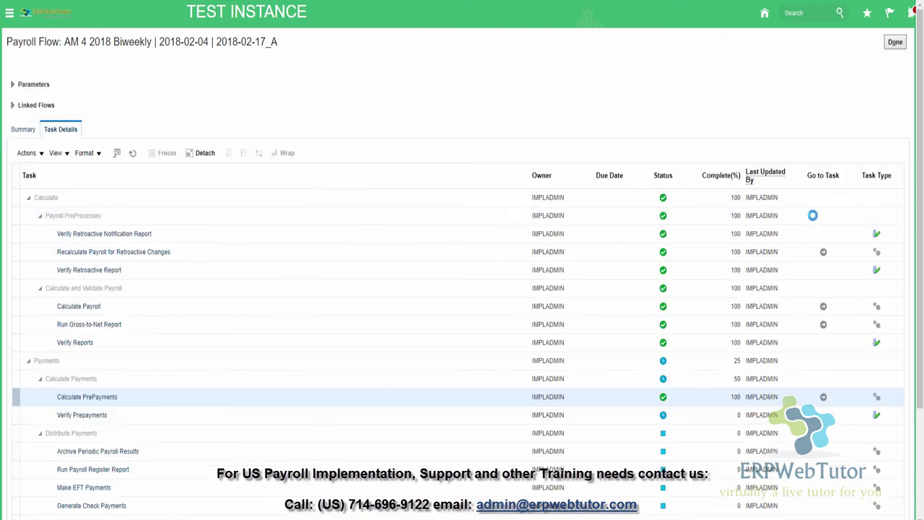
- Mark the Verify Prepayments task as complete and acknowledge the checklist update
click(304, 420)
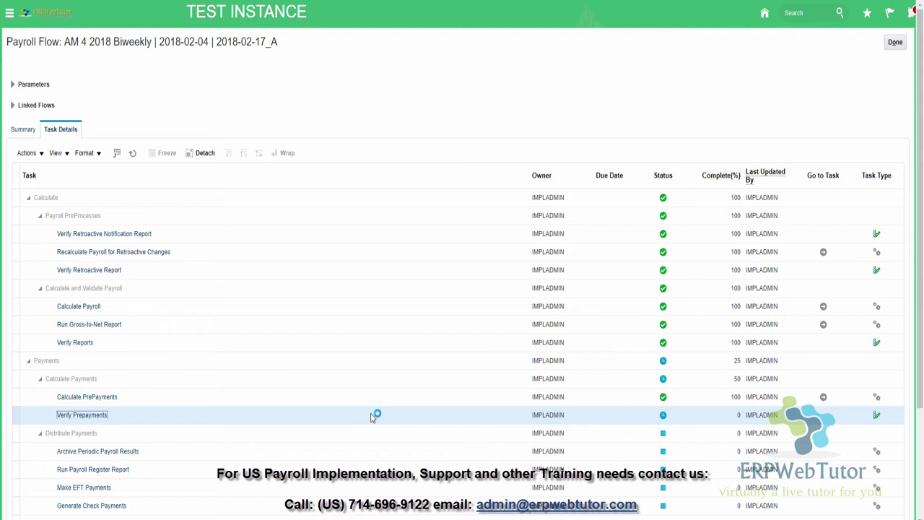
scroll(355, 425, down, 2)
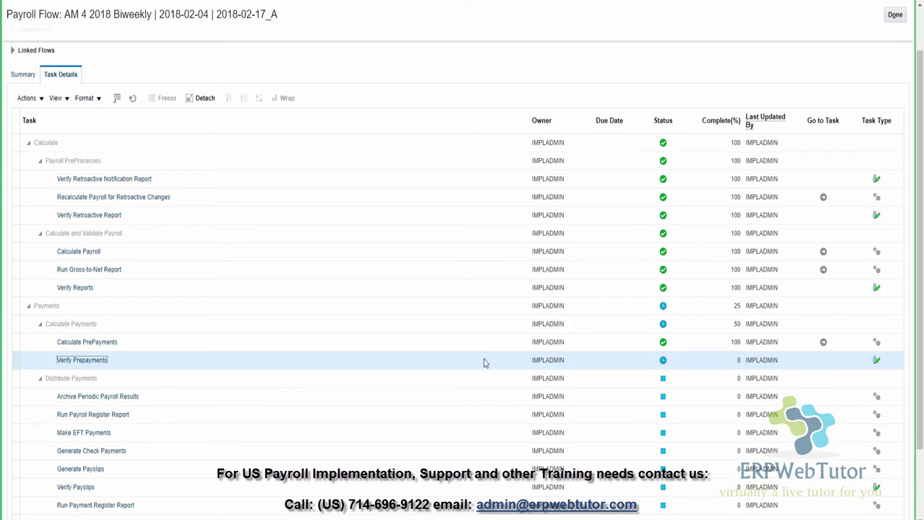
click(130, 365)
scroll(132, 367, down, 3)
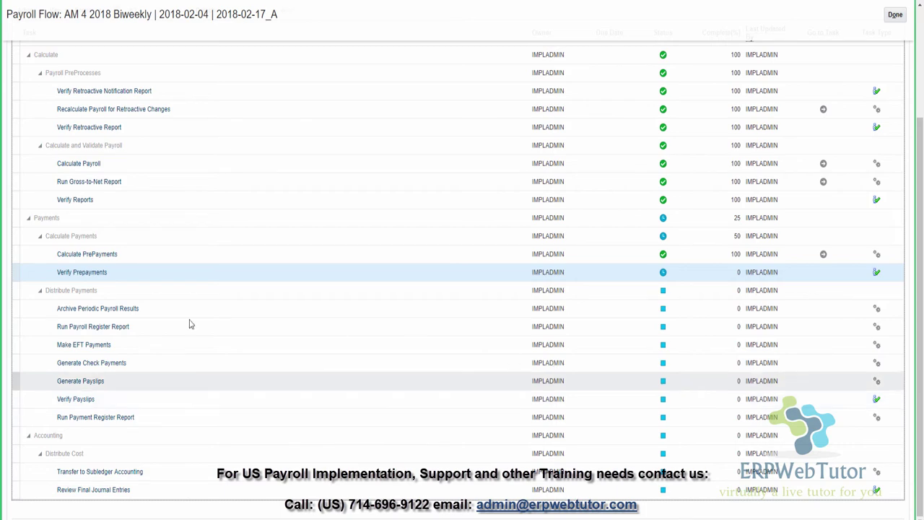
scroll(167, 317, up, 1)
scroll(167, 316, up, 2)
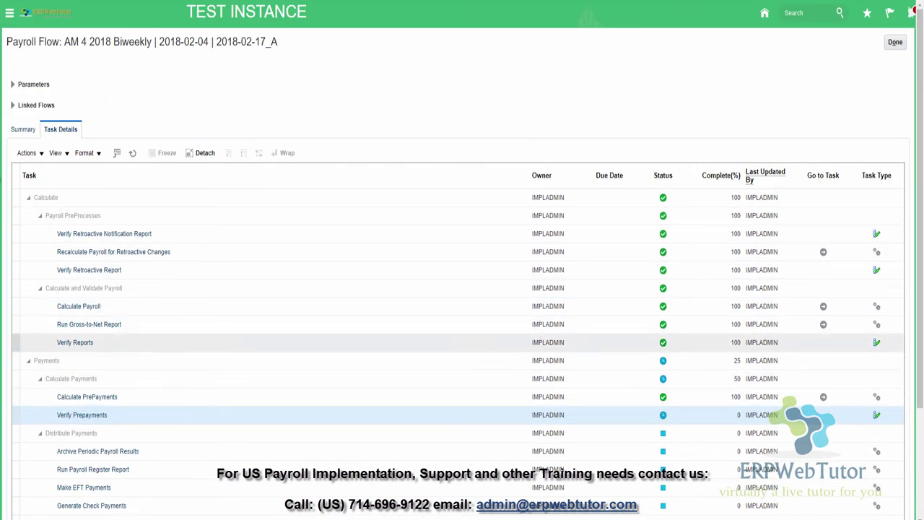
click(40, 154)
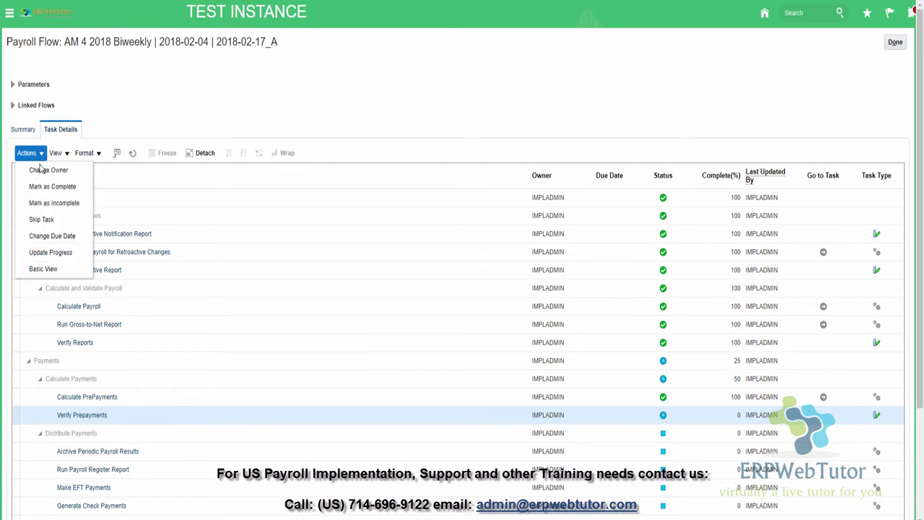
click(43, 186)
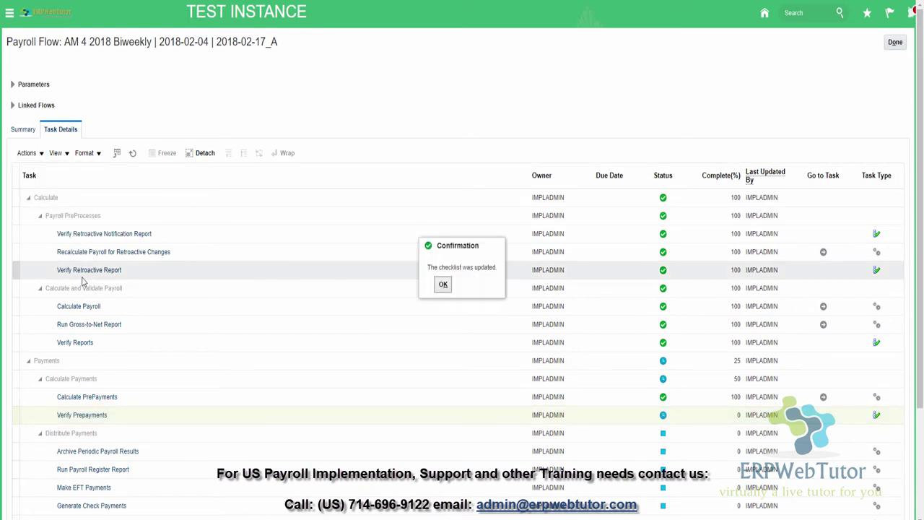
click(444, 285)
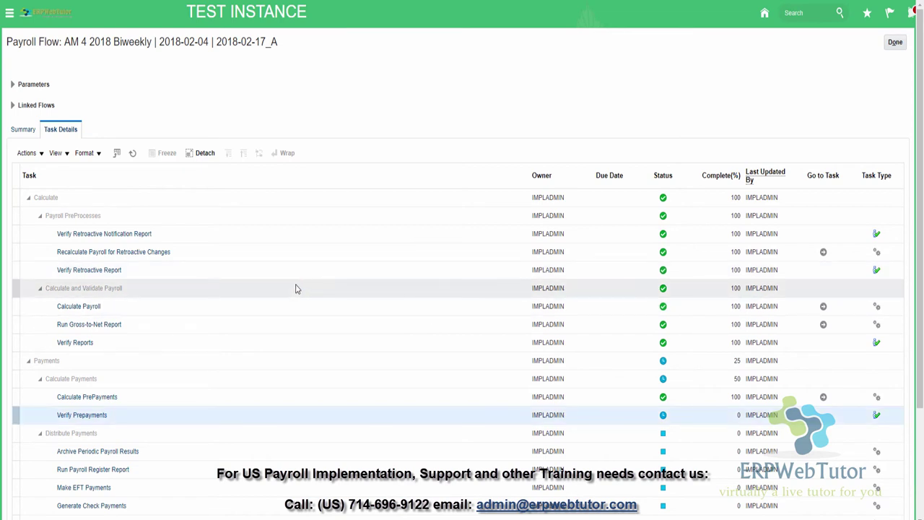
- Open the Archive Periodic Payroll Results task to review its processed records, and return to the checklist
scroll(295, 289, down, 2)
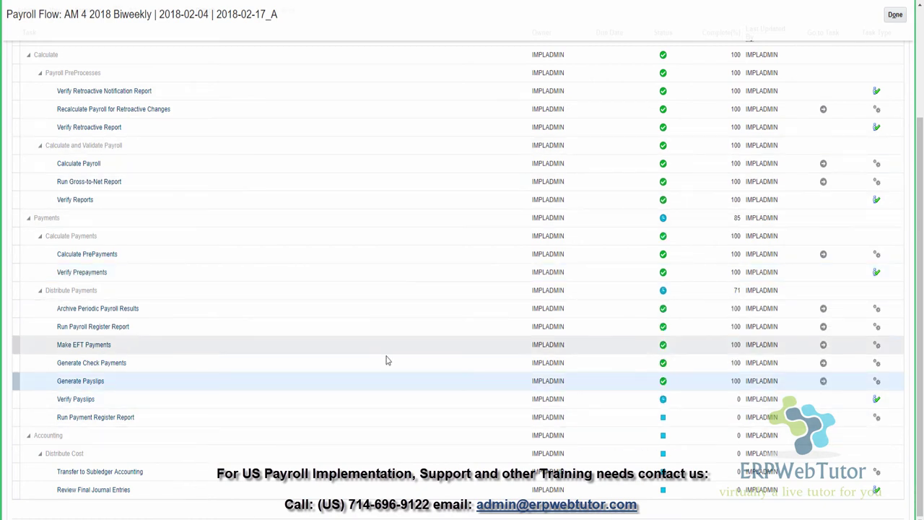
click(225, 315)
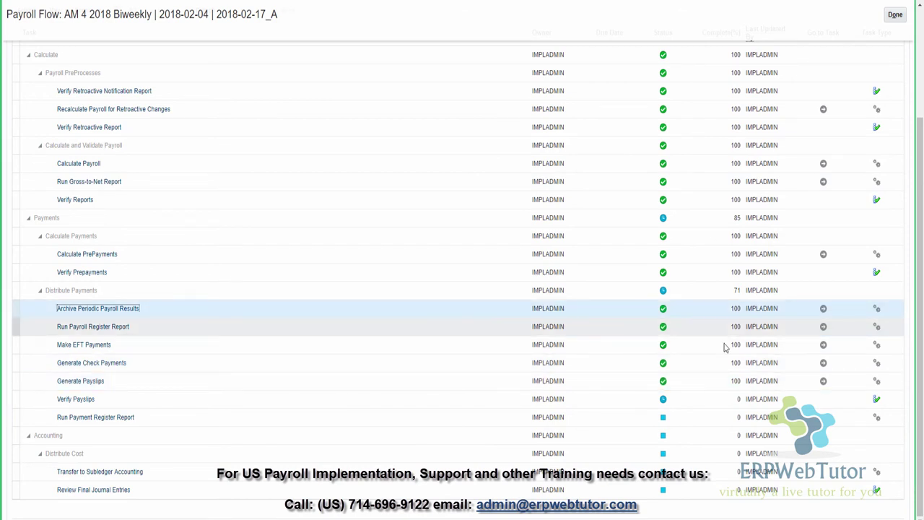
click(824, 309)
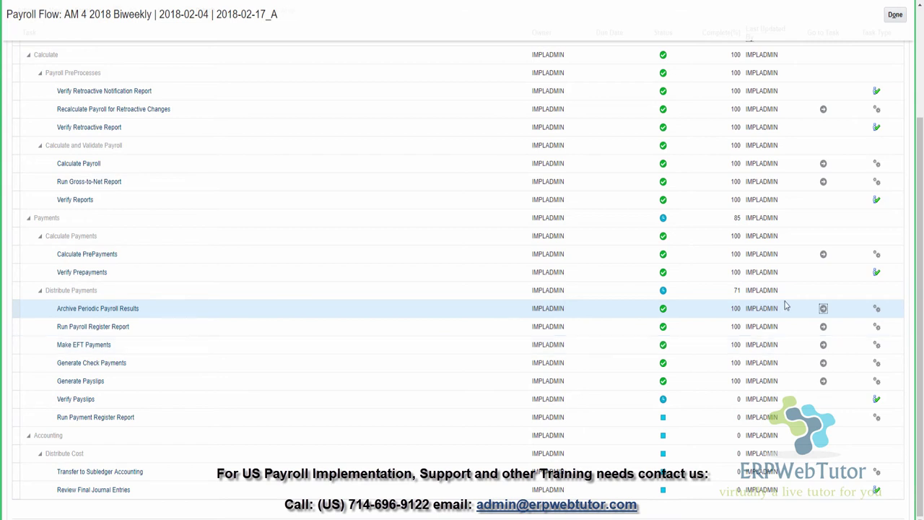
click(661, 317)
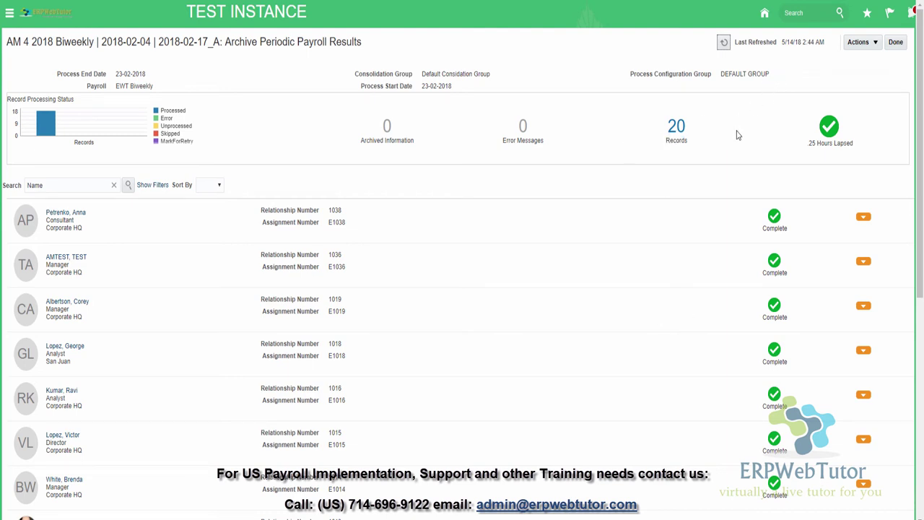
click(896, 42)
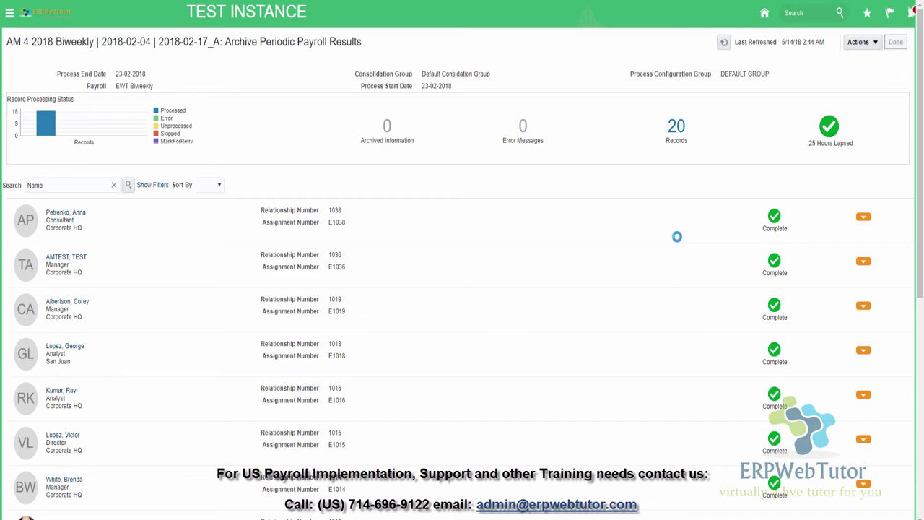
- Open the Run Payroll Register Report task to check its record count, and return to the checklist
scroll(659, 359, down, 2)
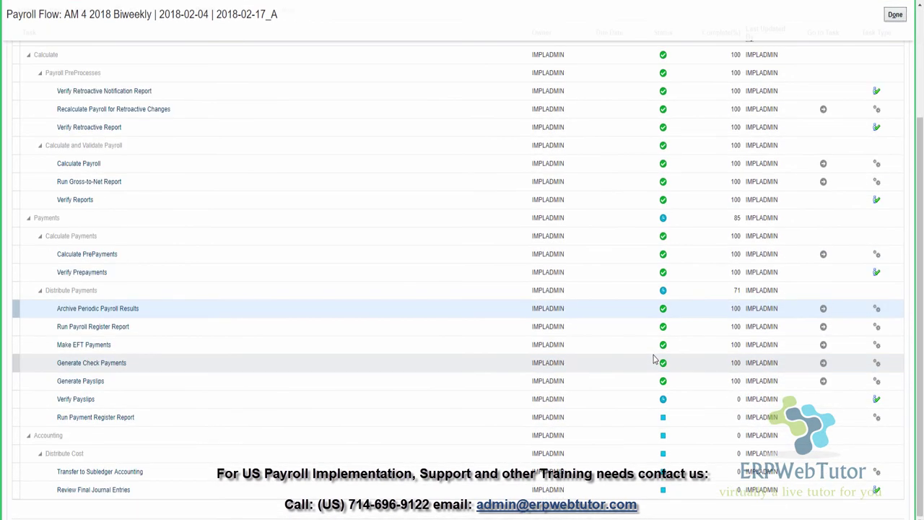
click(202, 333)
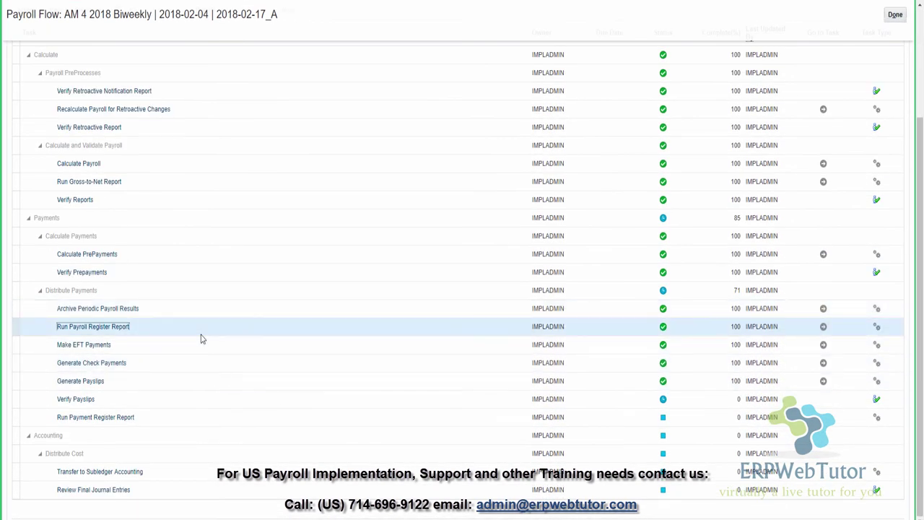
click(823, 328)
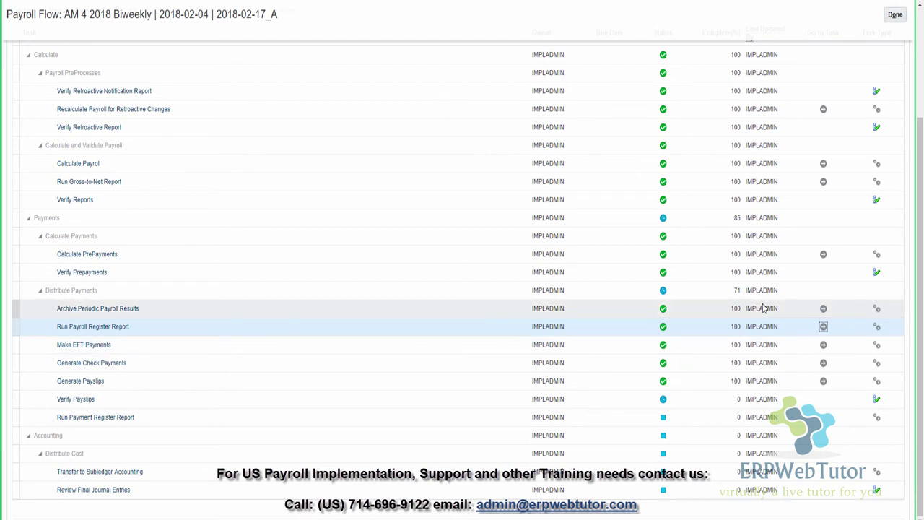
click(824, 328)
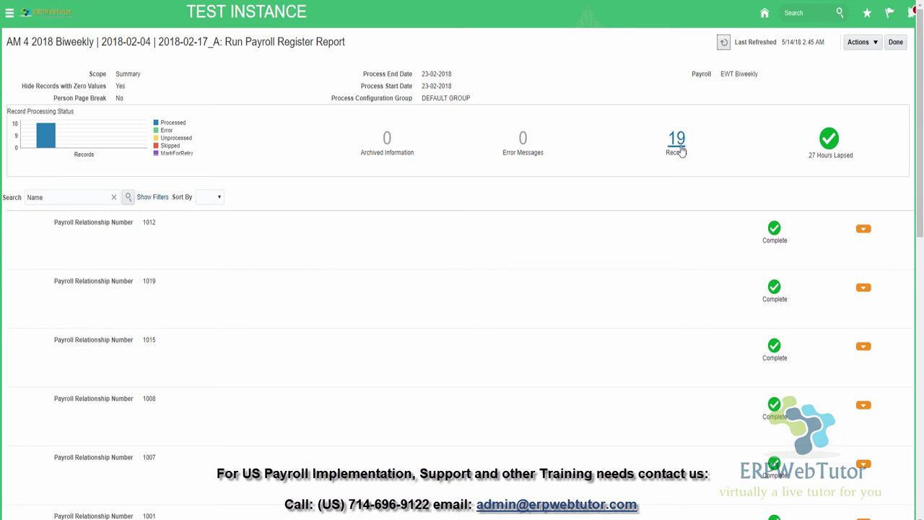
click(897, 42)
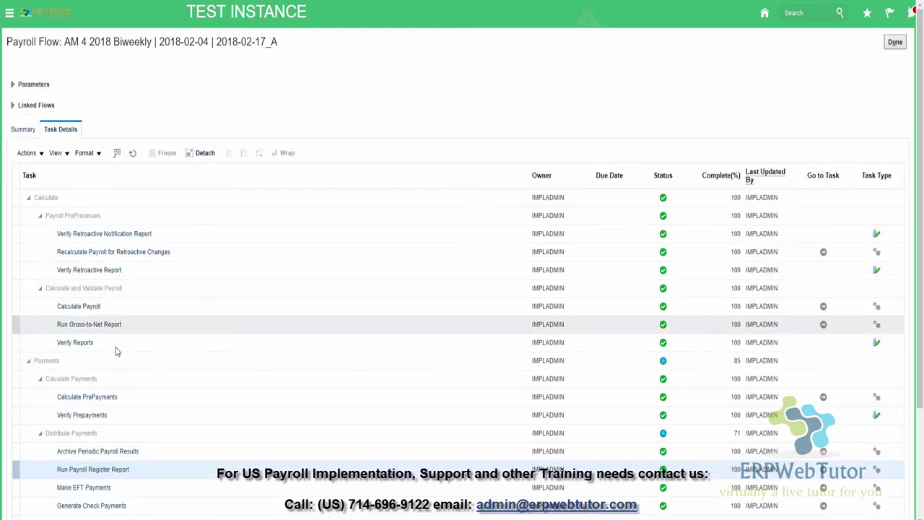
- Open the Calculate Payroll results to compare the record count and employee list, and return to the checklist
click(123, 306)
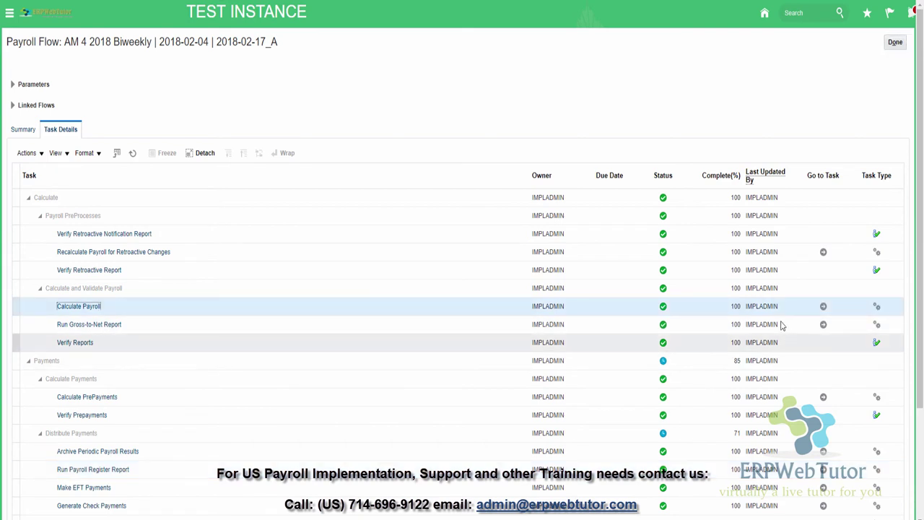
click(824, 307)
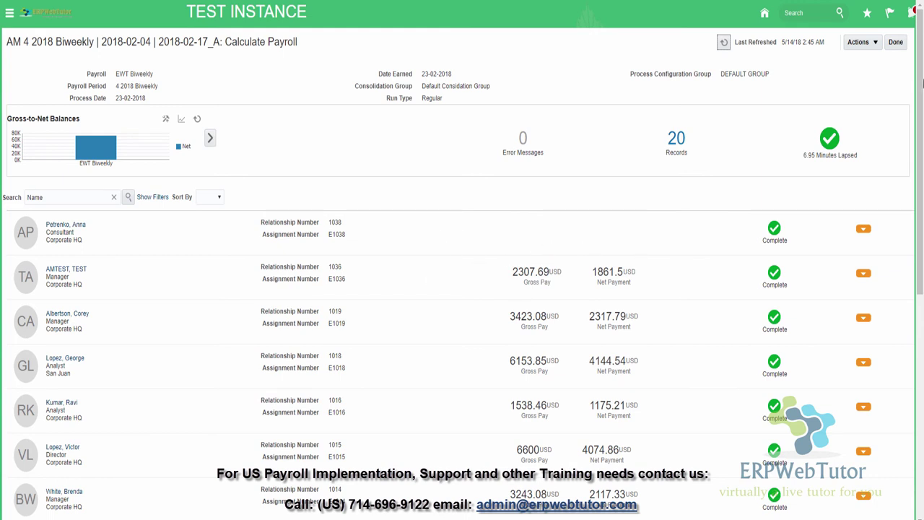
click(896, 42)
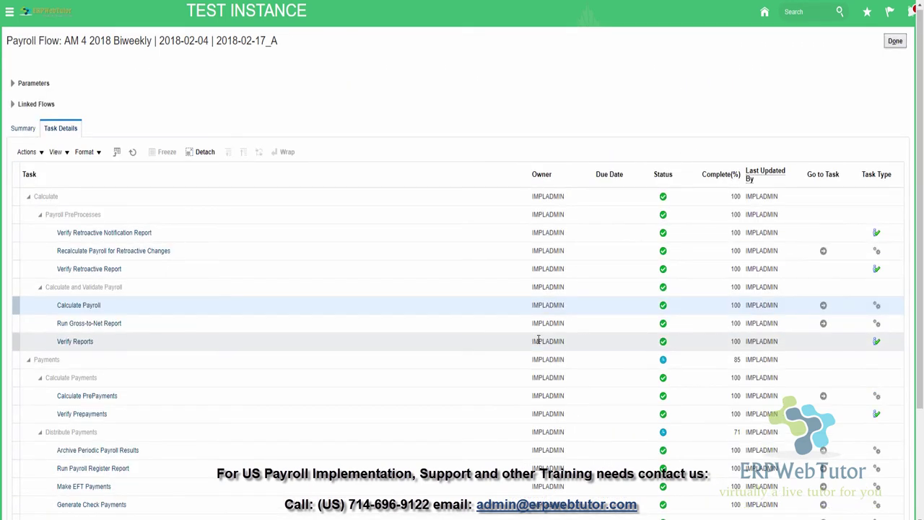
- Open Payroll Register Report.pdf from the results of the Run Payroll Register Report task
scroll(538, 344, down, 4)
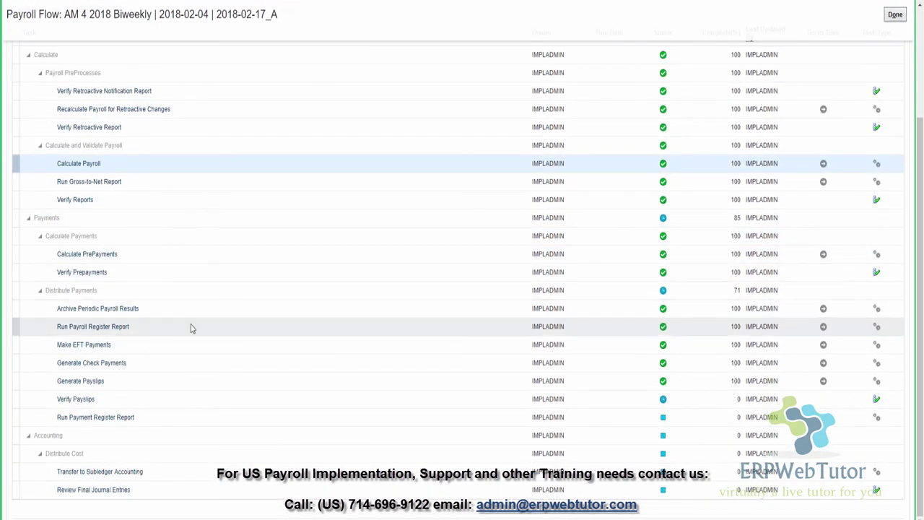
click(192, 327)
click(823, 328)
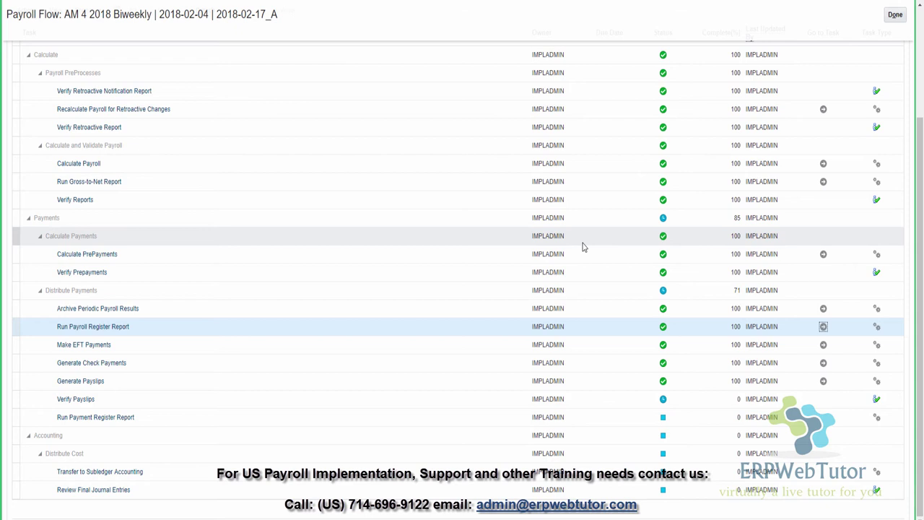
click(823, 327)
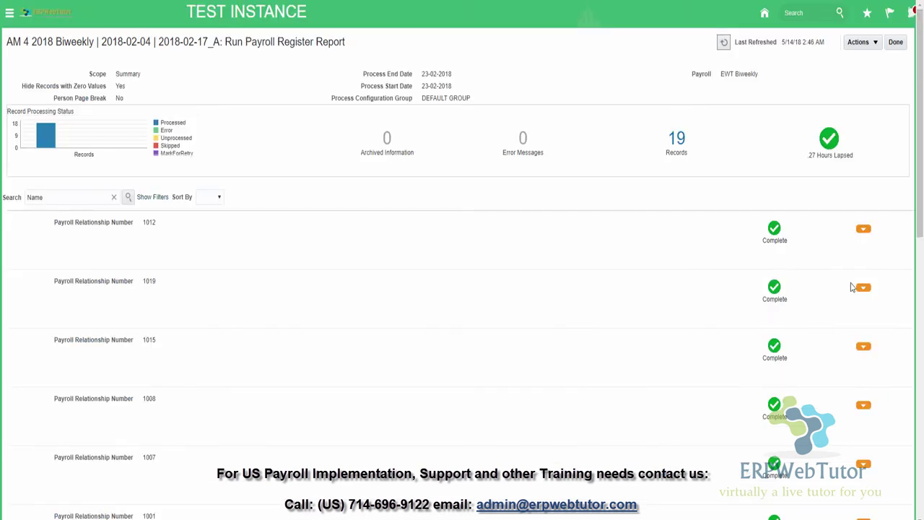
click(874, 42)
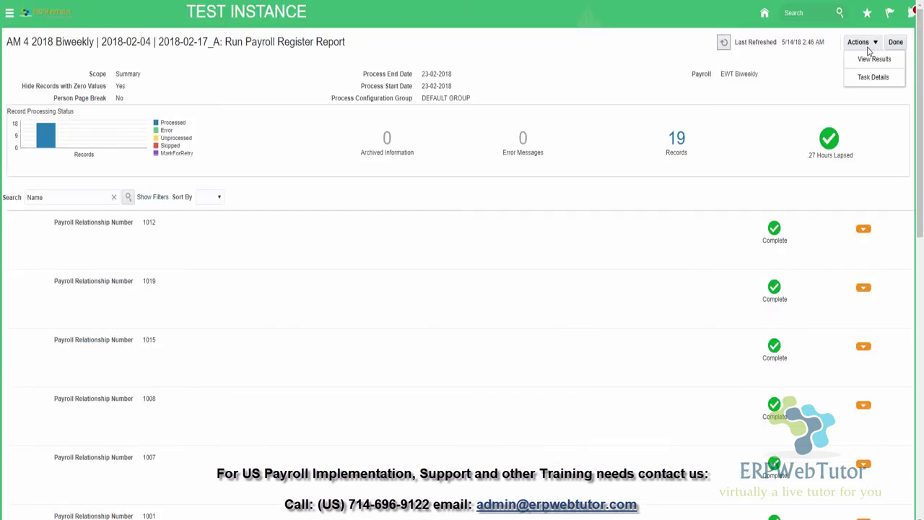
click(870, 60)
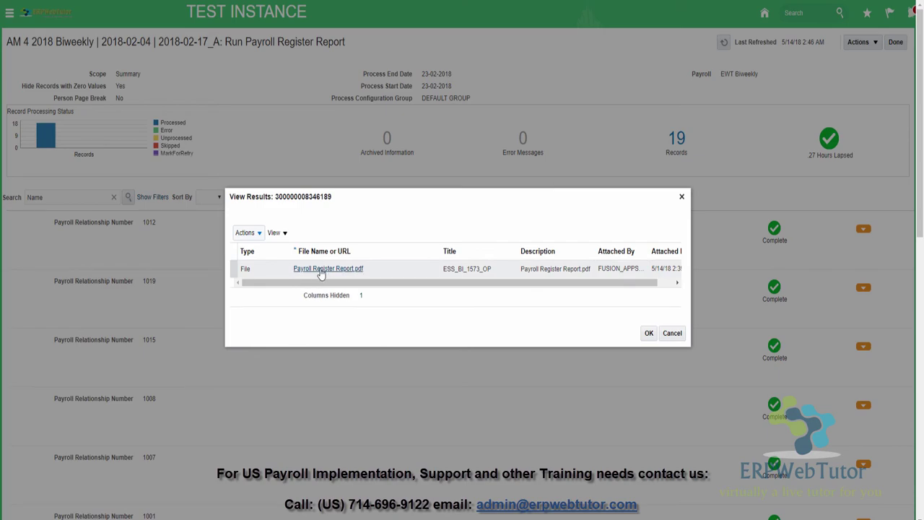
click(321, 270)
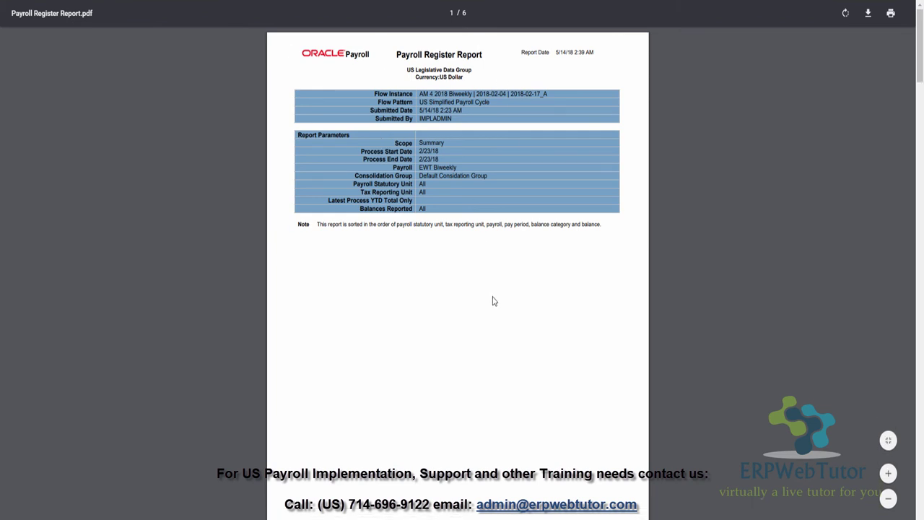
- Examine the Payroll Register Report's parameters, including the Summary scope, the balance summaries and the balances by PSU and TRU
scroll(493, 302, down, 5)
scroll(493, 301, down, 4)
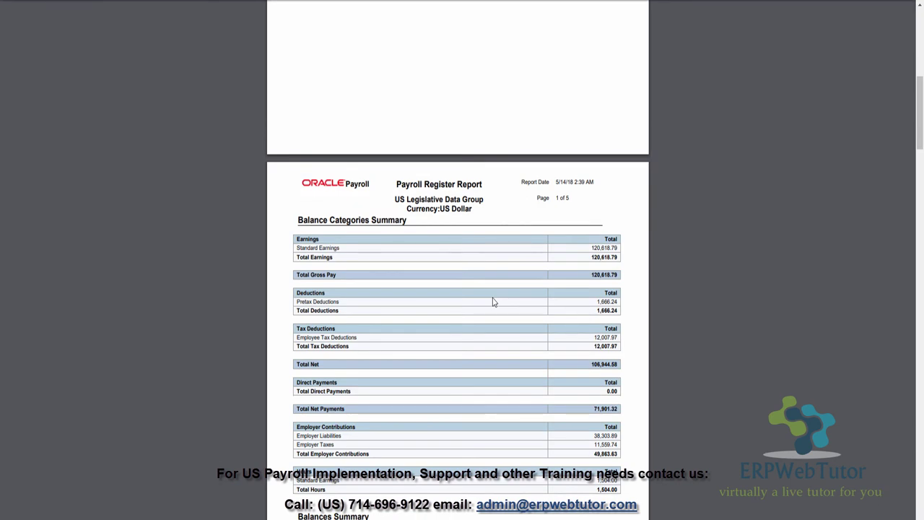
scroll(493, 302, up, 5)
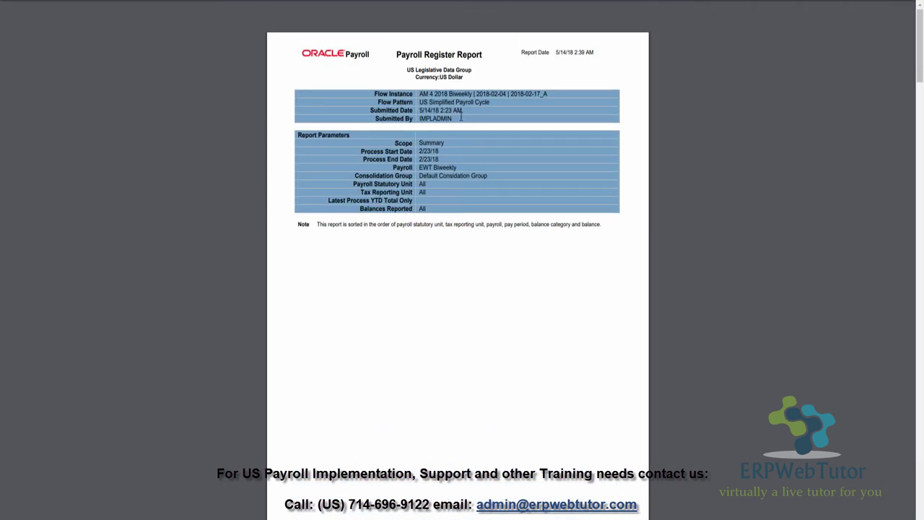
double_click(435, 143)
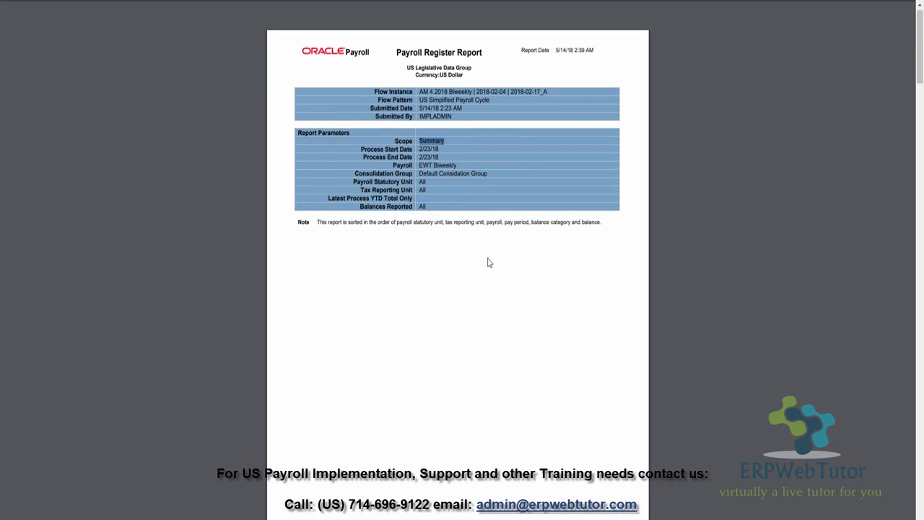
scroll(490, 264, down, 5)
scroll(490, 264, down, 2)
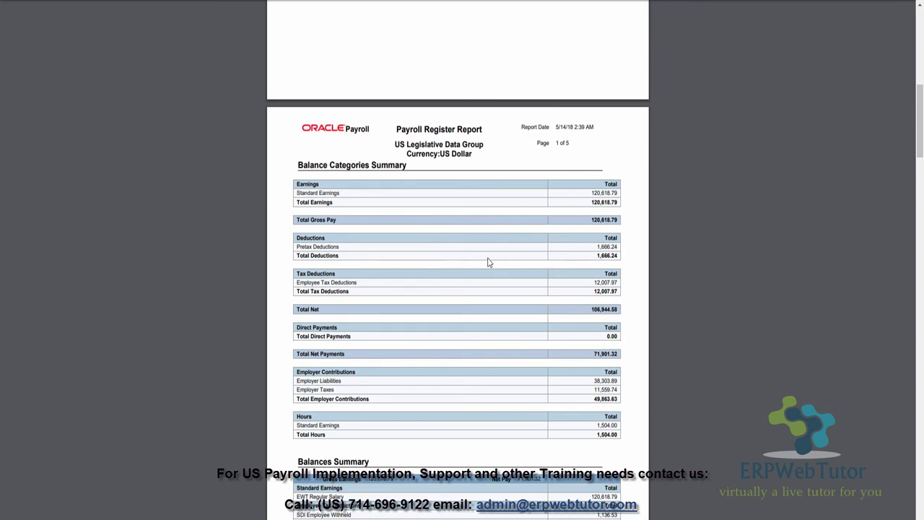
scroll(488, 263, down, 3)
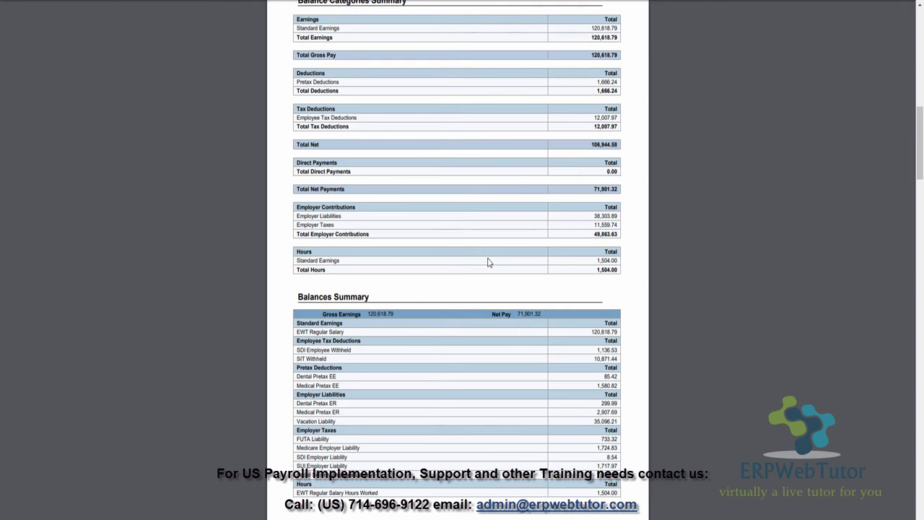
scroll(487, 262, down, 5)
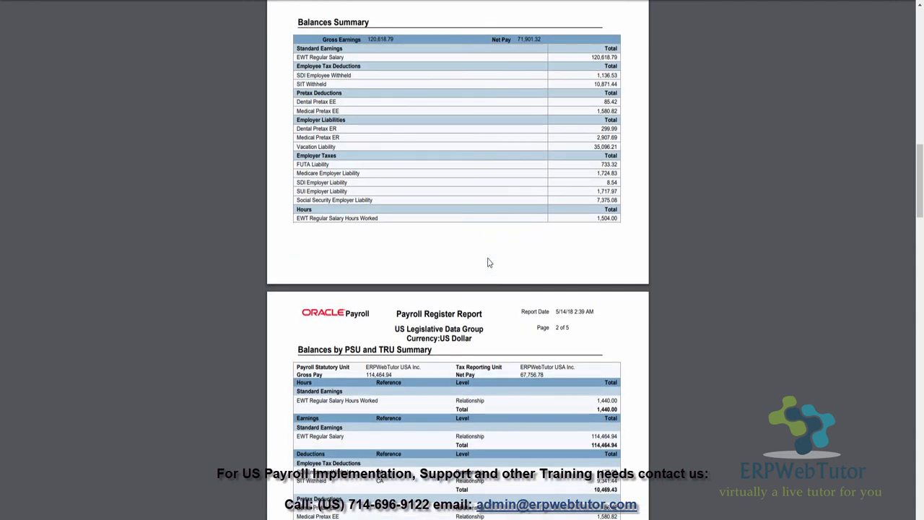
scroll(488, 262, up, 5)
scroll(487, 263, down, 5)
scroll(488, 262, down, 15)
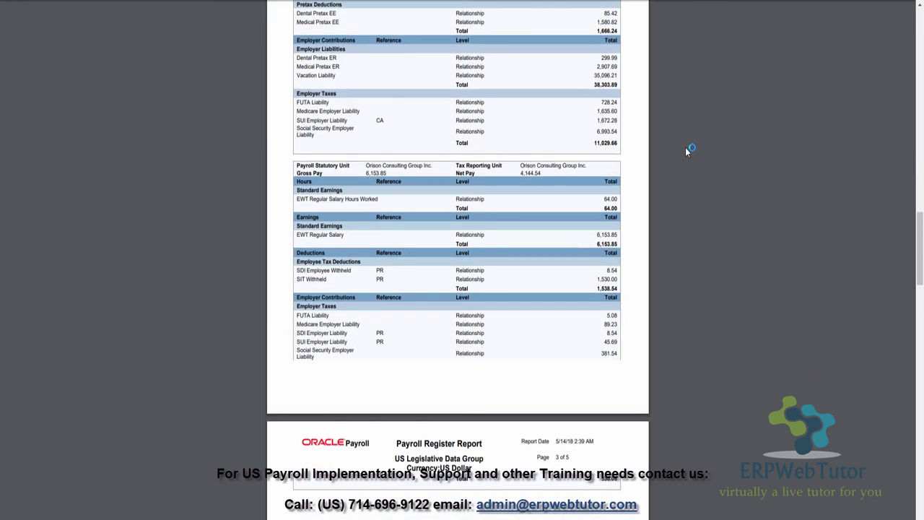
- Close the Payroll Register Report and its results list, and return to the payroll flow checklist
mouse_move(679, 22)
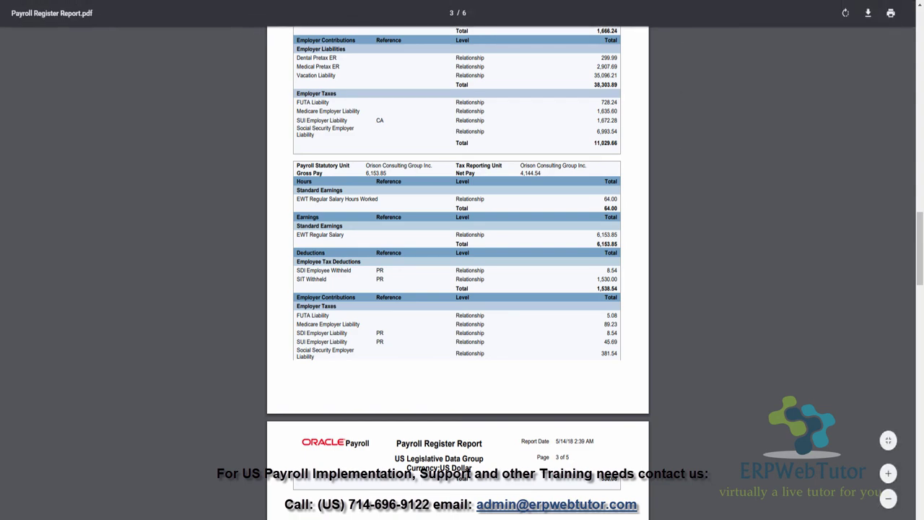
key(ctrl+w)
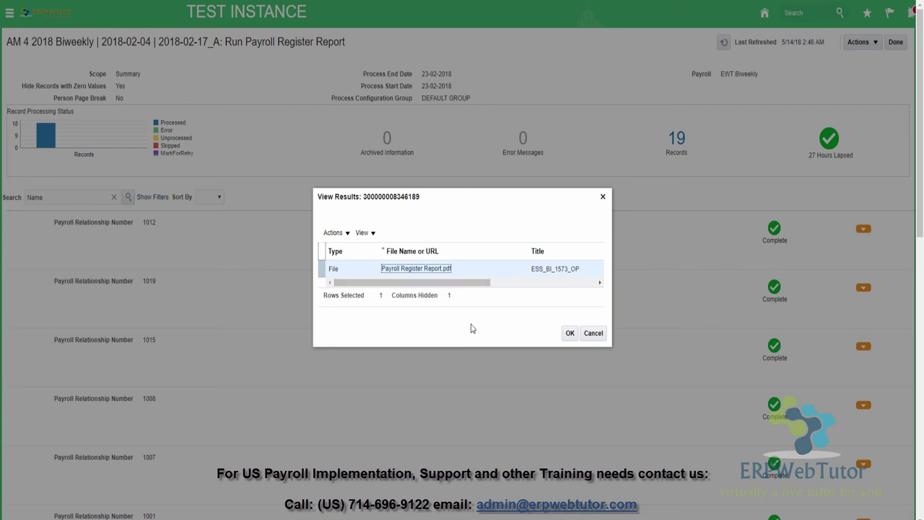
click(593, 333)
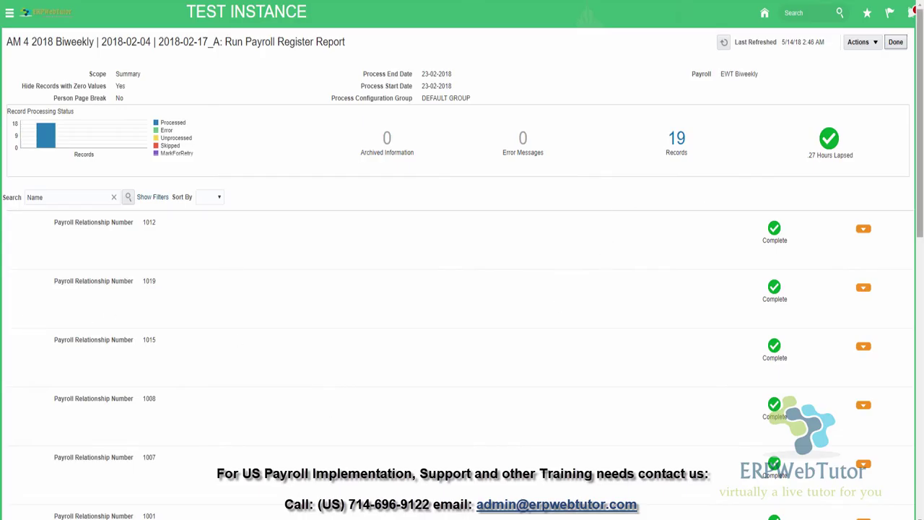
click(893, 48)
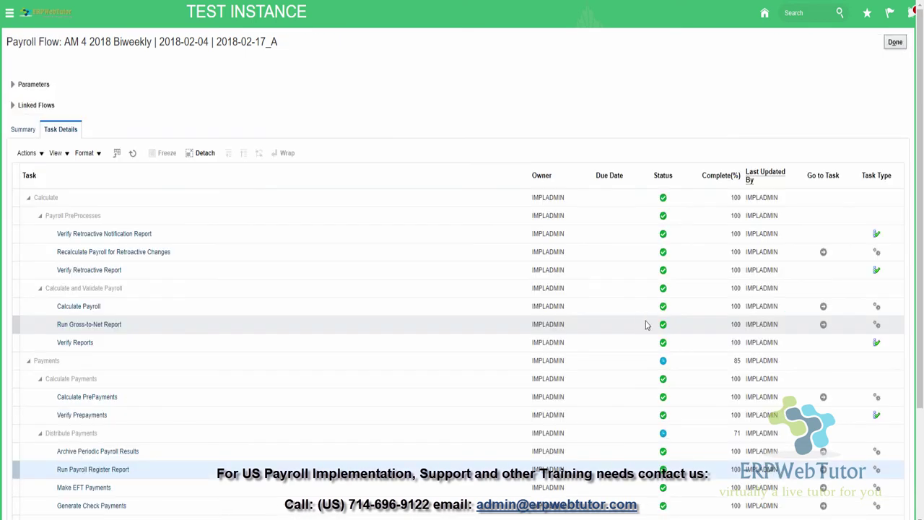
- Open US Payroll Direct Deposit.txt from the results of the Make EFT Payments task
scroll(395, 458, down, 1)
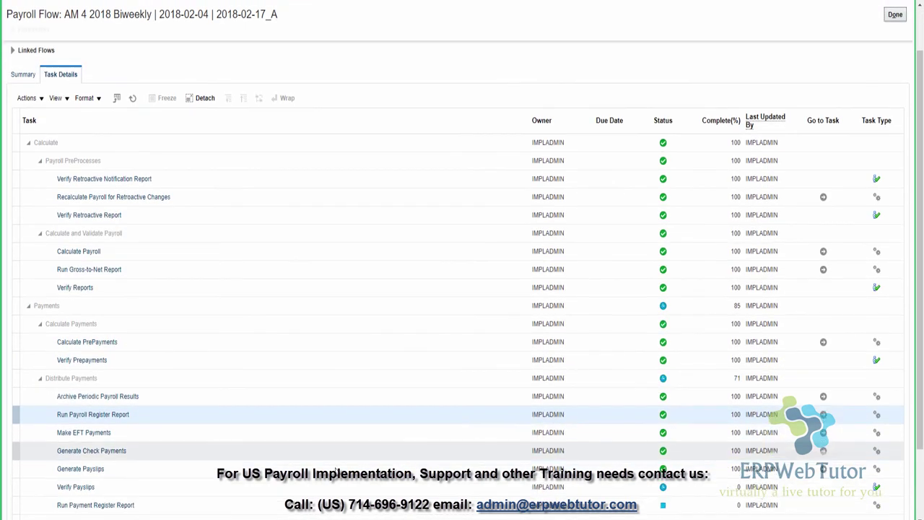
click(158, 434)
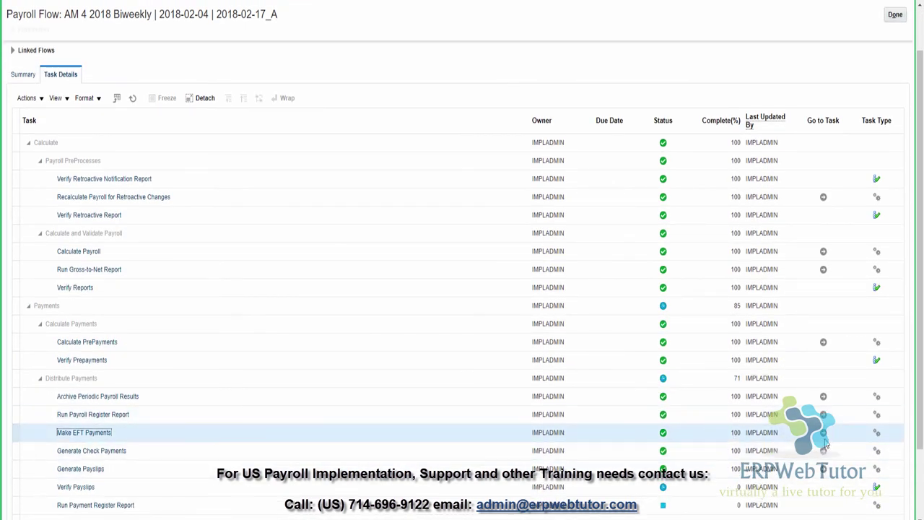
click(824, 434)
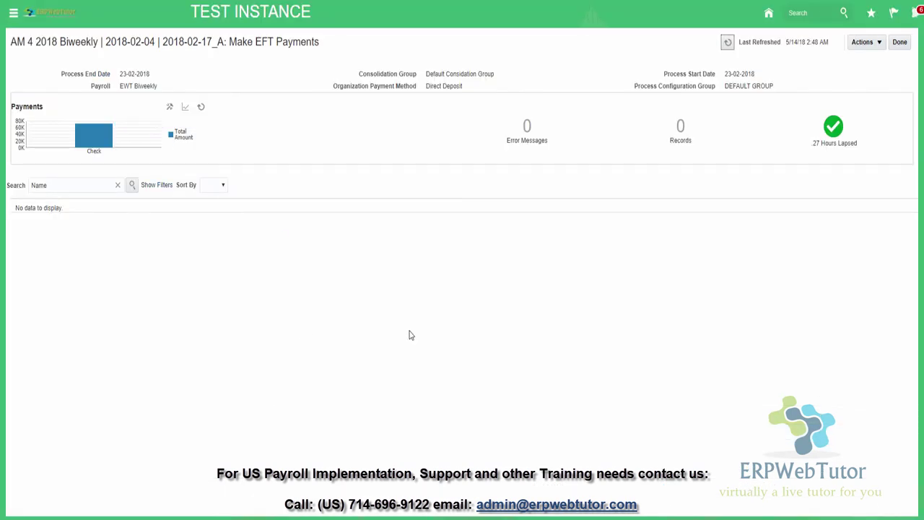
click(879, 42)
click(877, 60)
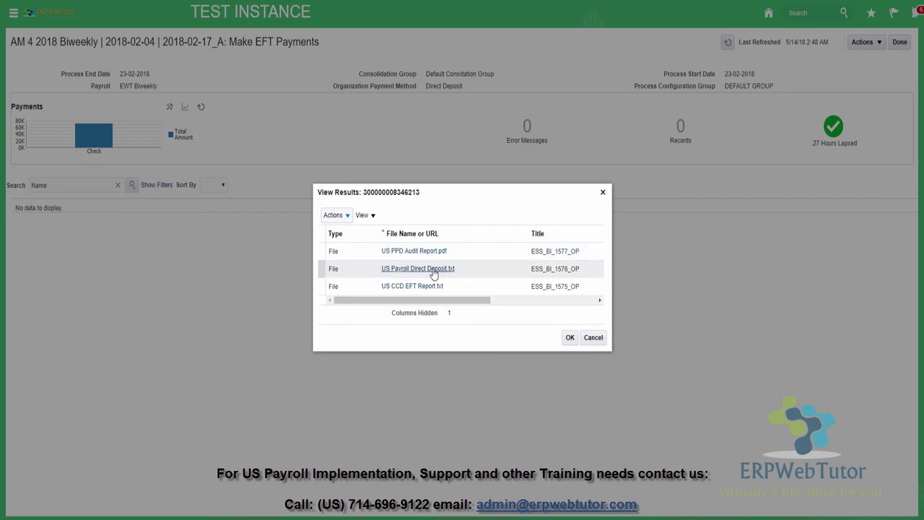
click(433, 269)
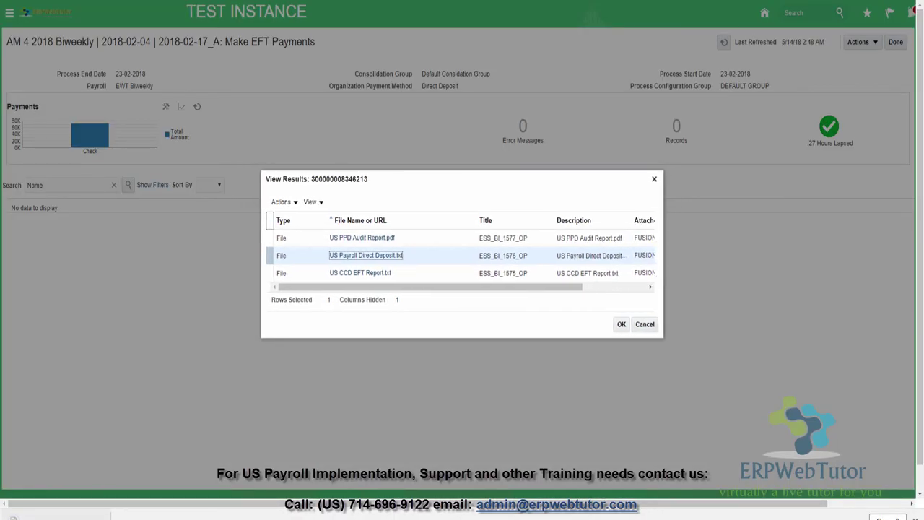
click(51, 515)
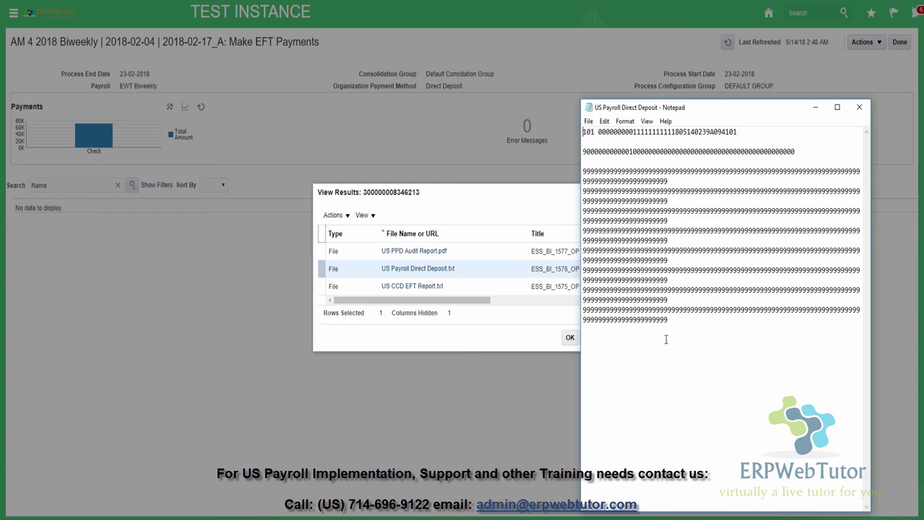
- Close the direct deposit file and the EFT results list, and return to the checklist
click(864, 107)
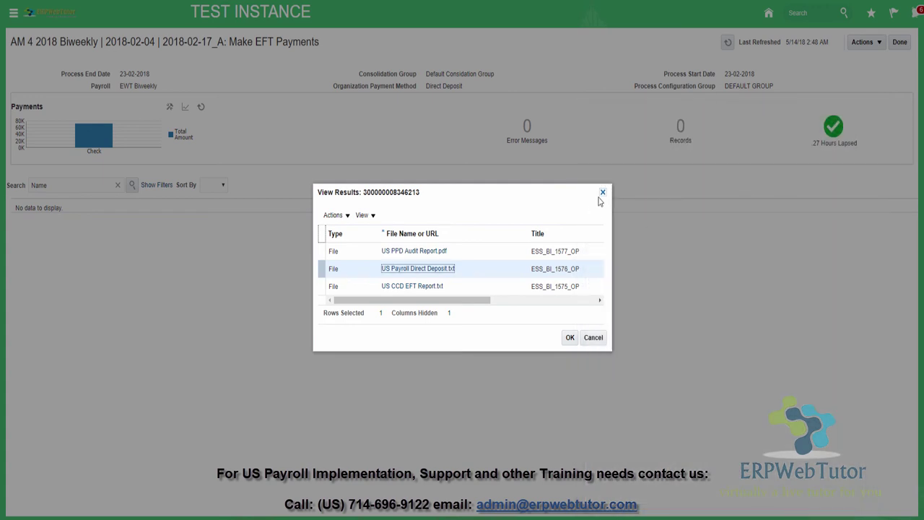
click(603, 193)
click(897, 42)
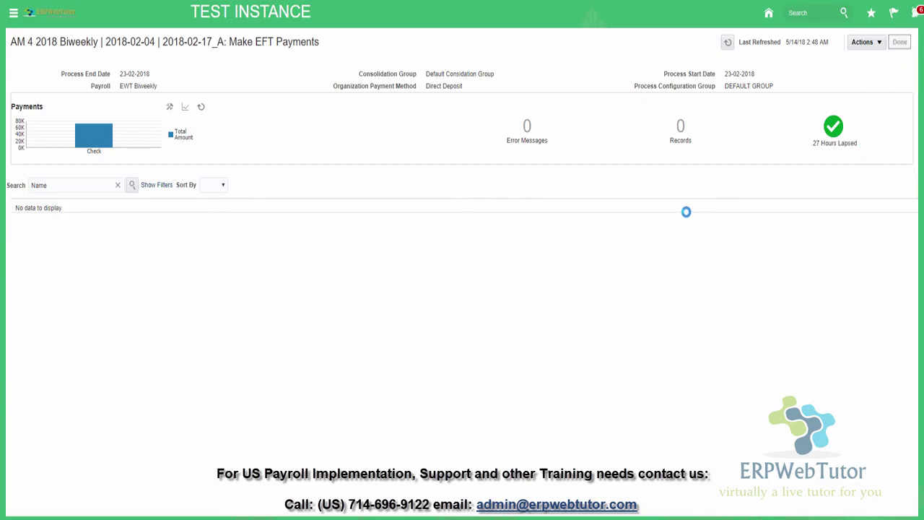
- Open US Check Writer Report.pdf from the results of the Generate Check Payments task
scroll(346, 347, down, 3)
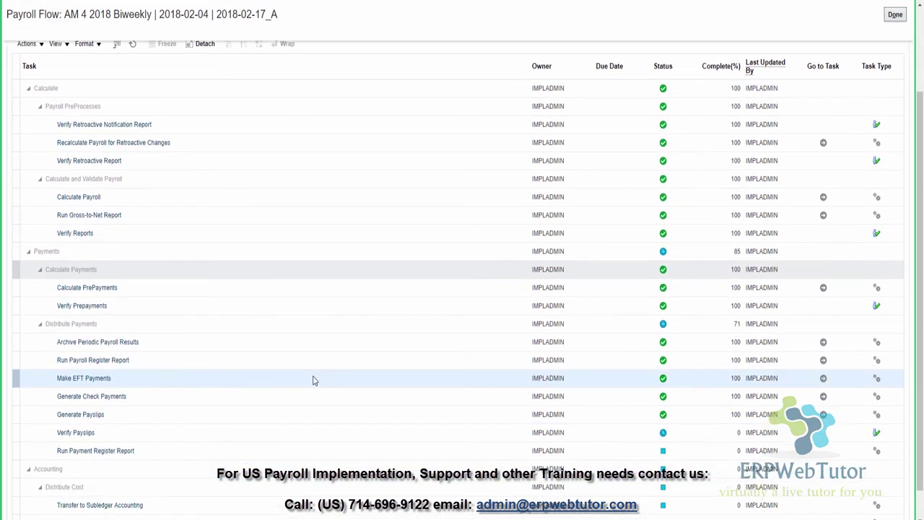
click(158, 398)
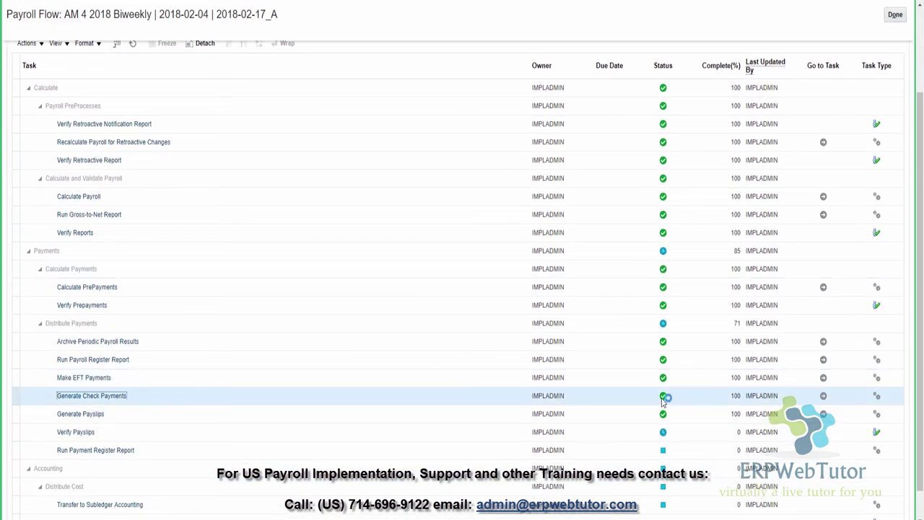
click(824, 396)
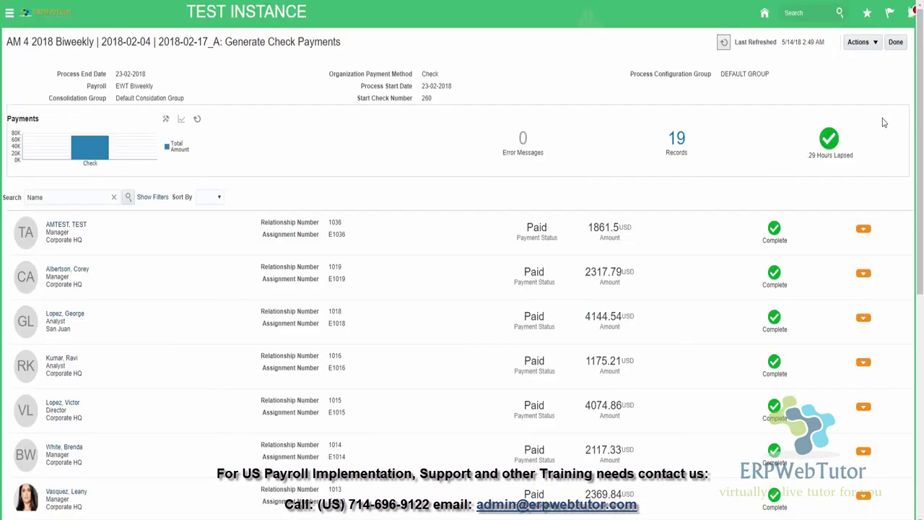
click(874, 44)
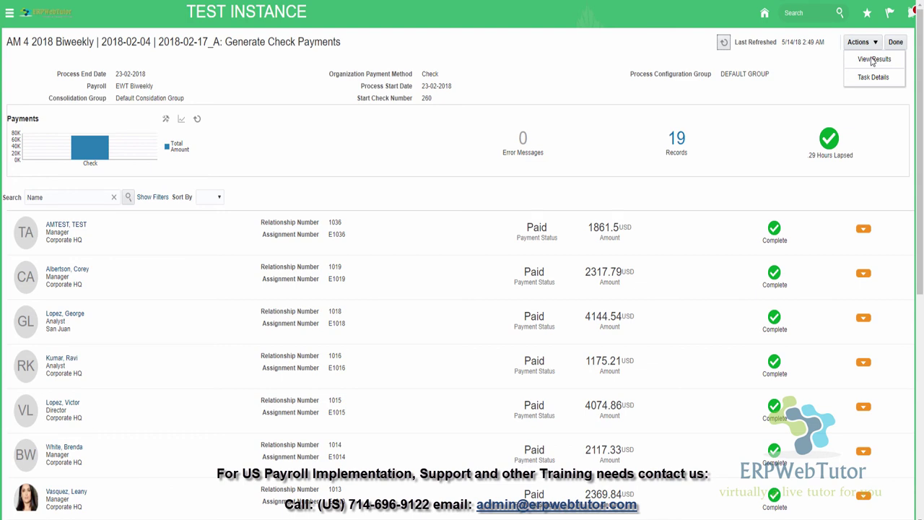
click(872, 60)
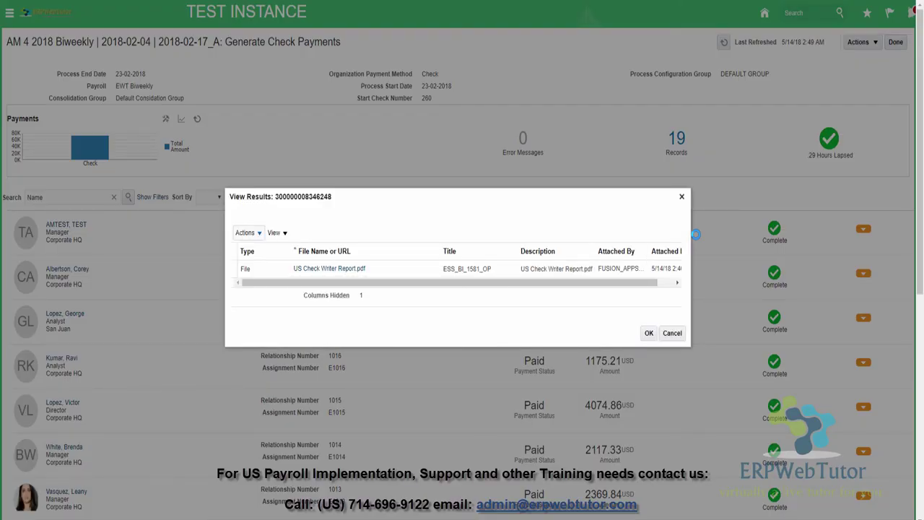
click(343, 269)
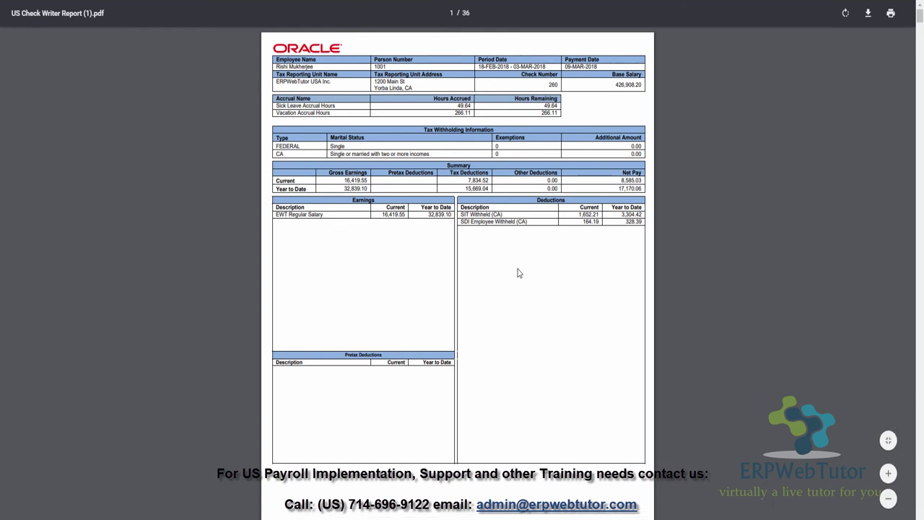
- Review the check writer report's first check details, and return to the checklist
scroll(518, 273, down, 5)
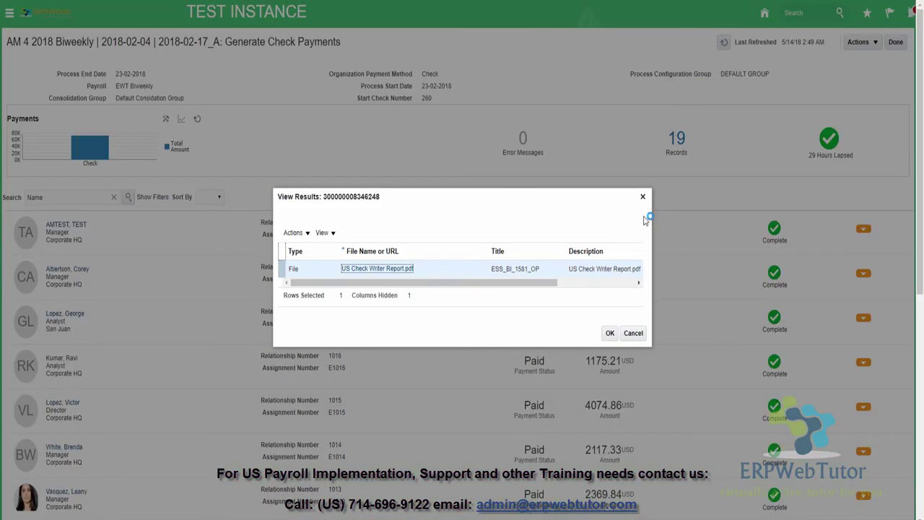
click(626, 333)
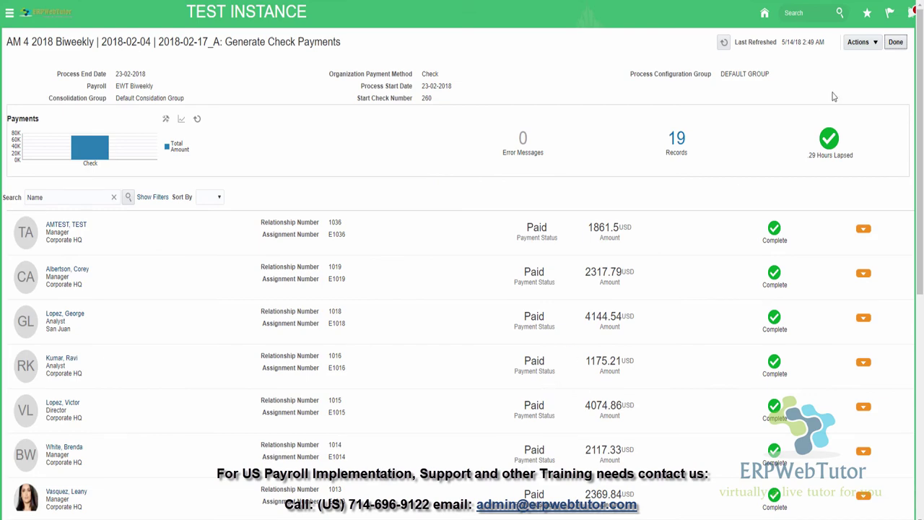
click(889, 42)
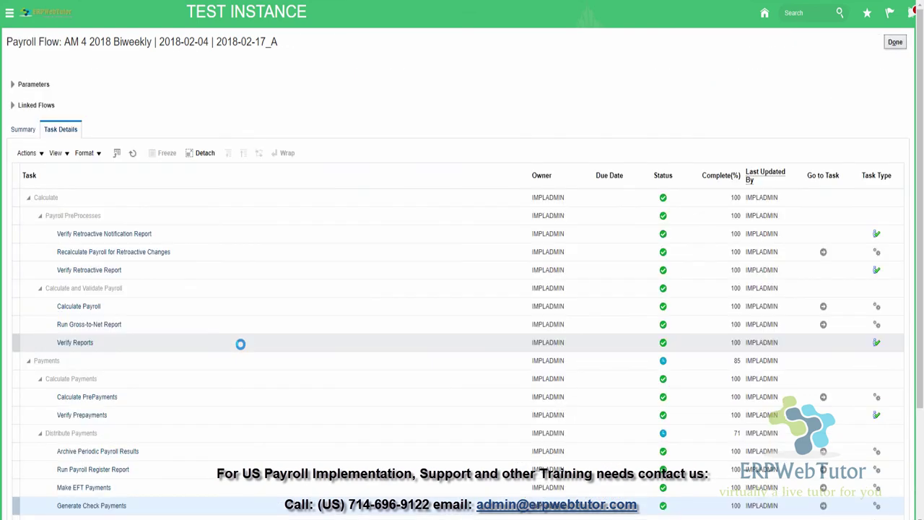
- Open the Generate Payslips task and view the payslip attachment list of the second employee record
scroll(235, 353, down, 2)
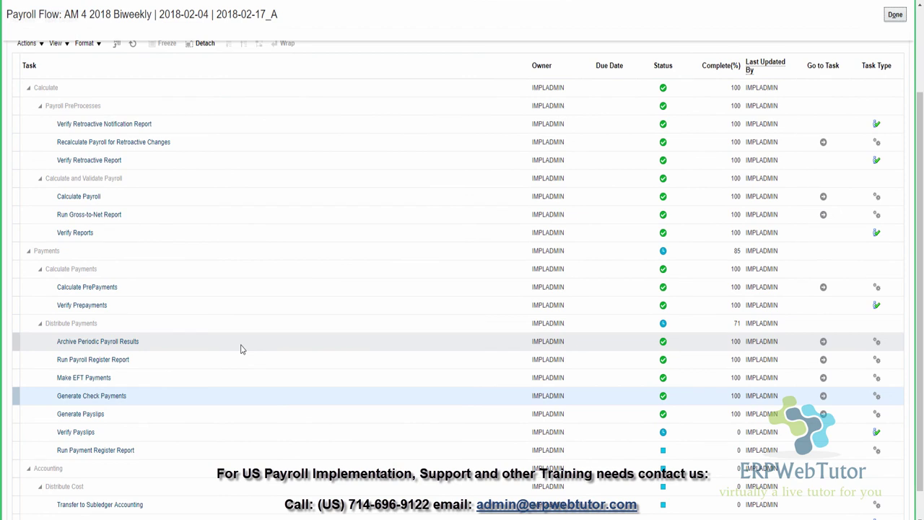
click(166, 413)
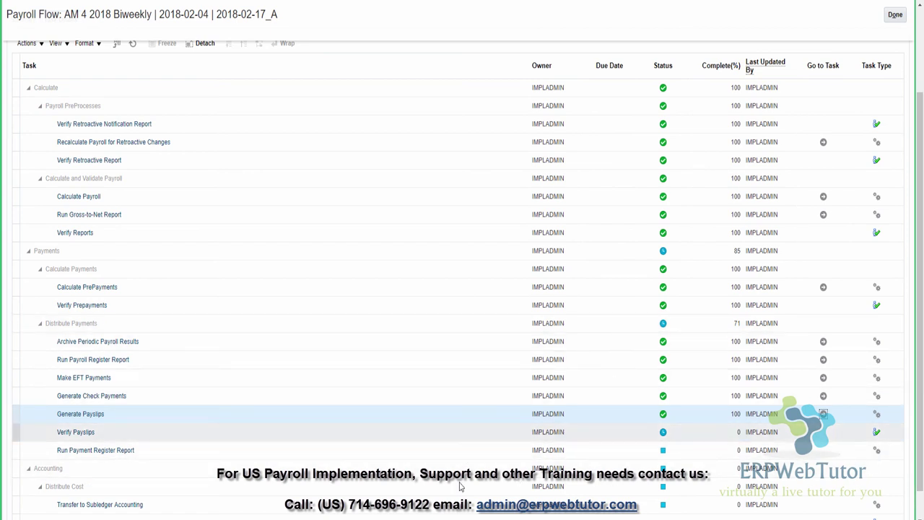
click(80, 414)
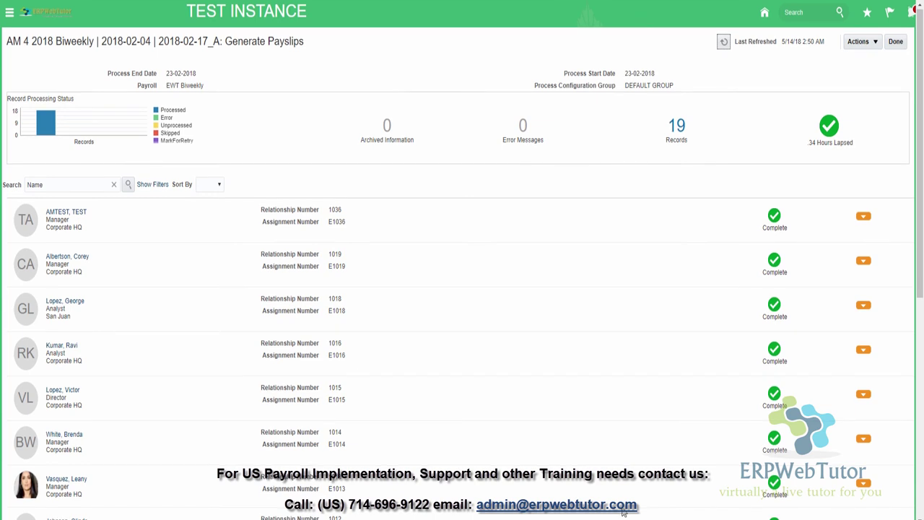
scroll(624, 512, down, 1)
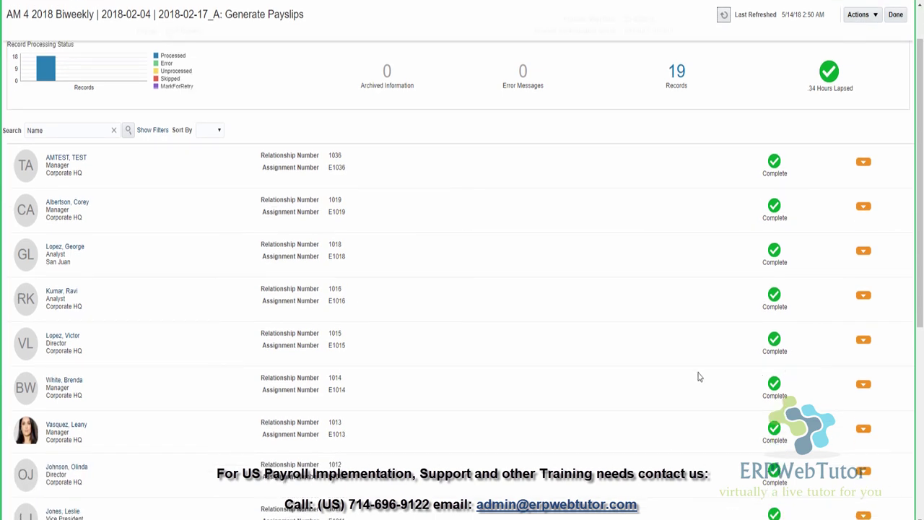
click(865, 208)
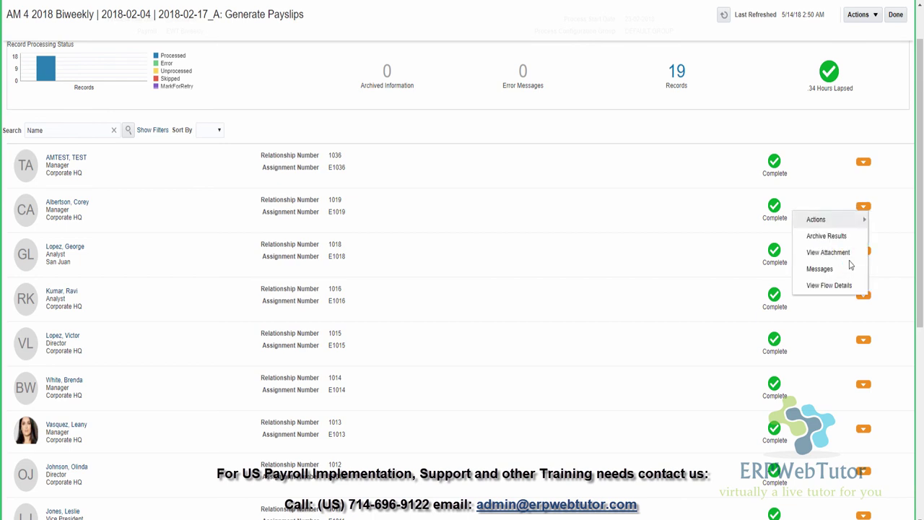
mouse_move(834, 223)
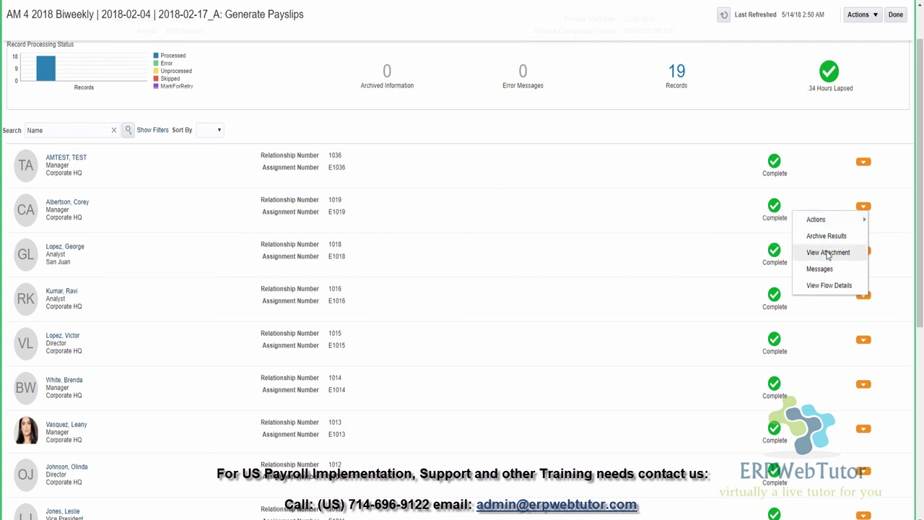
click(827, 253)
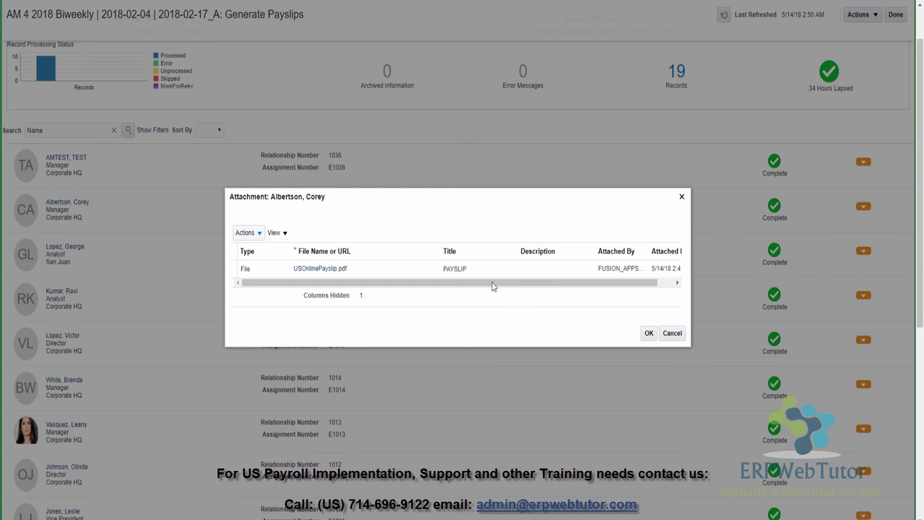
- Open USOnlinePayslip.pdf from the attachment list and examine the payslip's earnings, deductions, accruals, net pay and tax withholding sections
click(319, 268)
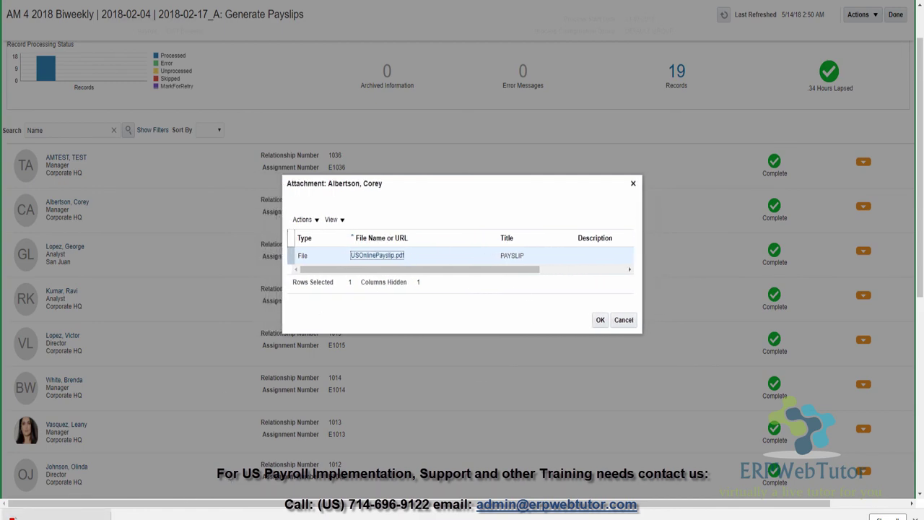
click(57, 514)
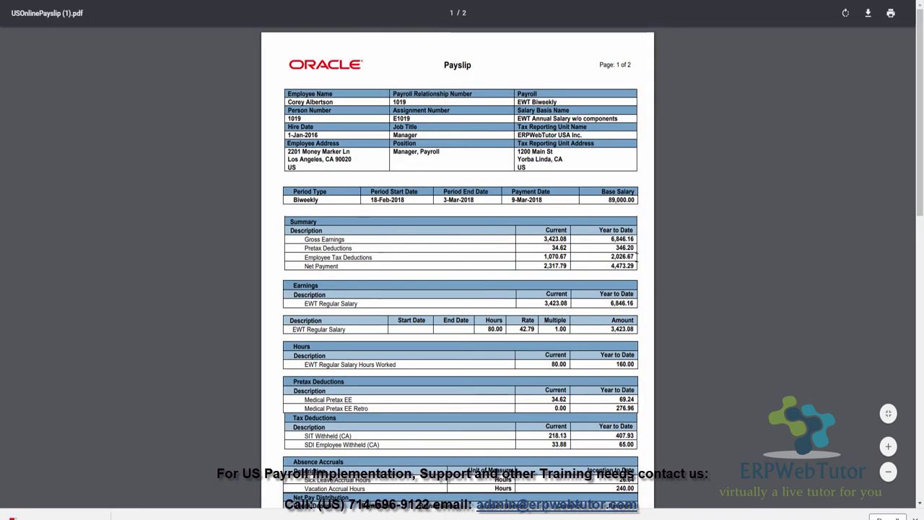
scroll(458, 412, down, 2)
scroll(458, 413, down, 4)
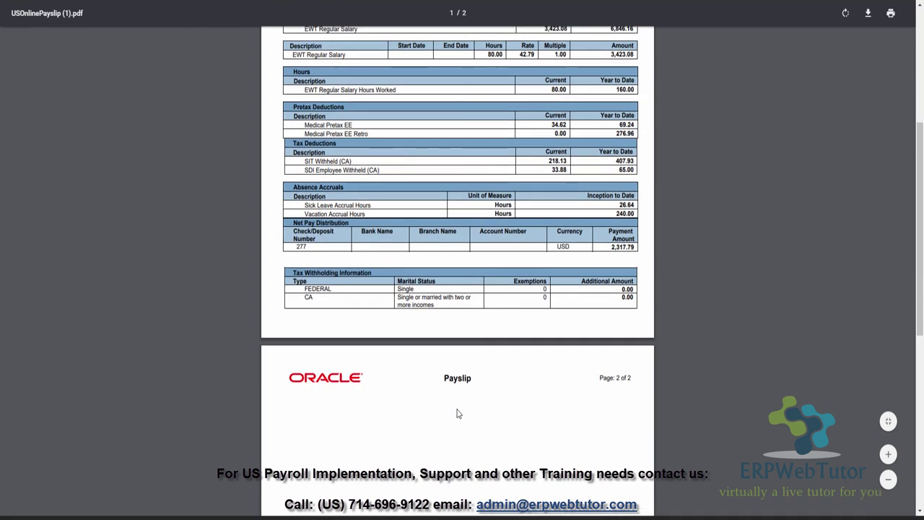
scroll(458, 413, down, 2)
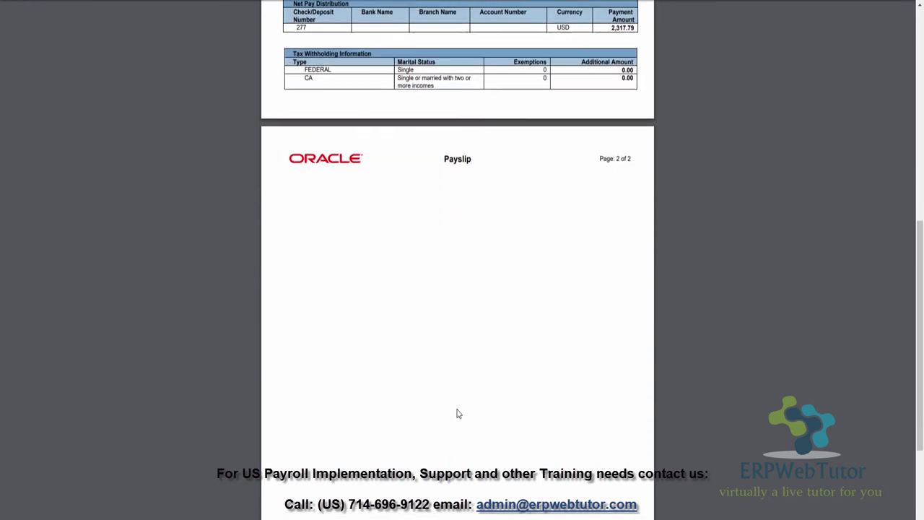
scroll(458, 413, up, 6)
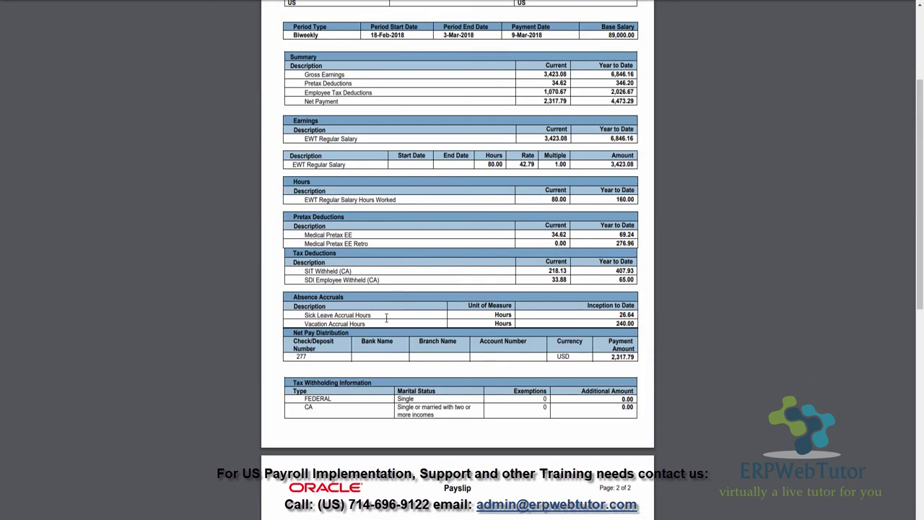
scroll(426, 396, down, 3)
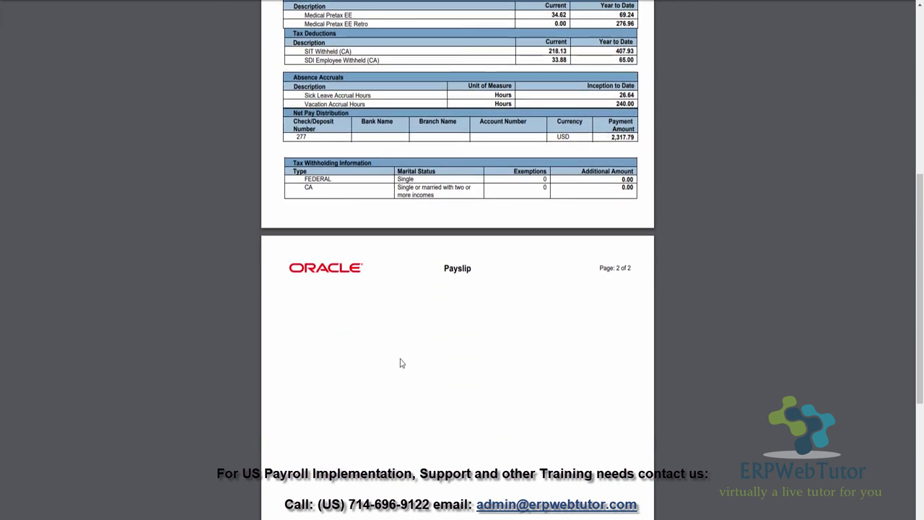
scroll(397, 376, down, 3)
scroll(396, 377, down, 1)
scroll(396, 376, up, 8)
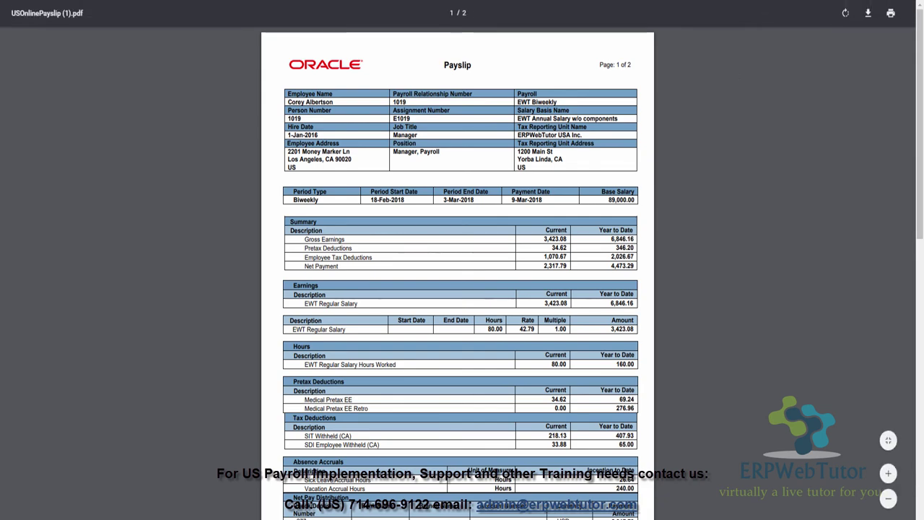
- Close the payslip file and its attachment list, and return to the payroll flow checklist
key(ctrl+w)
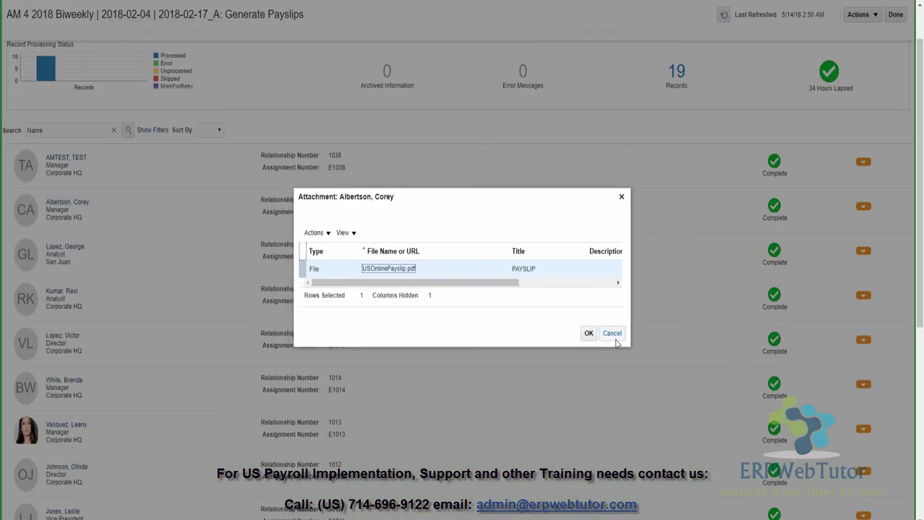
click(617, 333)
click(897, 16)
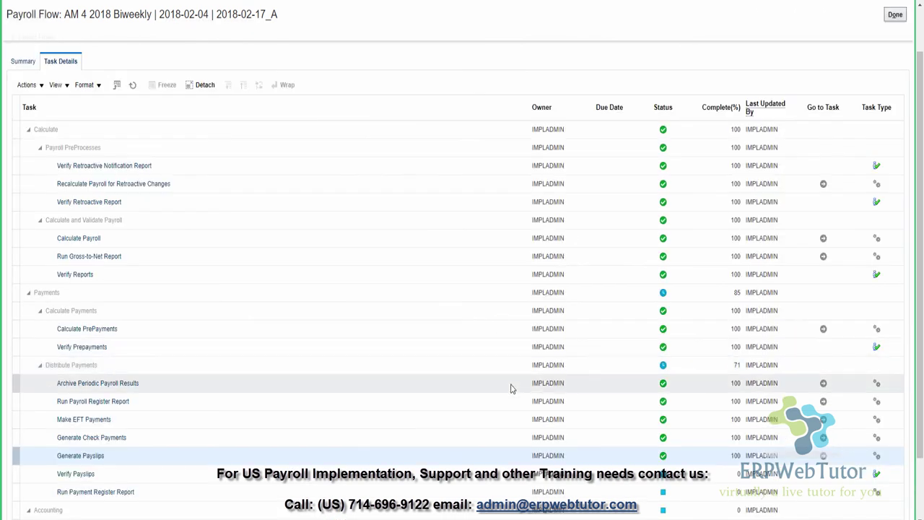
- Mark the Verify Payslips task under Distribute Payments as complete
scroll(515, 385, down, 2)
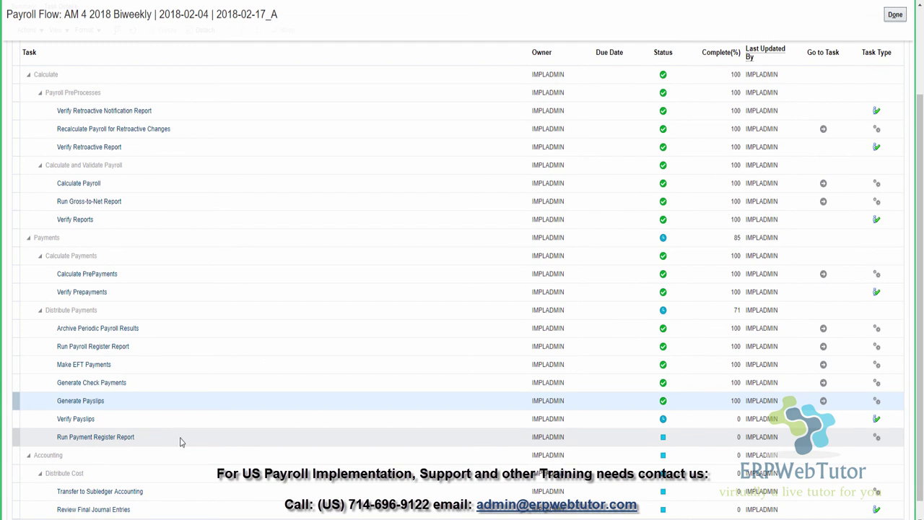
click(112, 425)
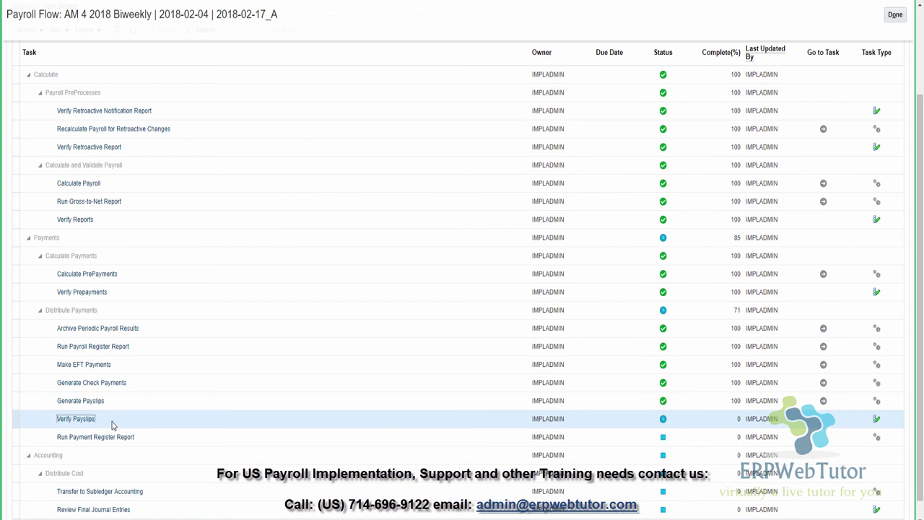
scroll(260, 308, up, 3)
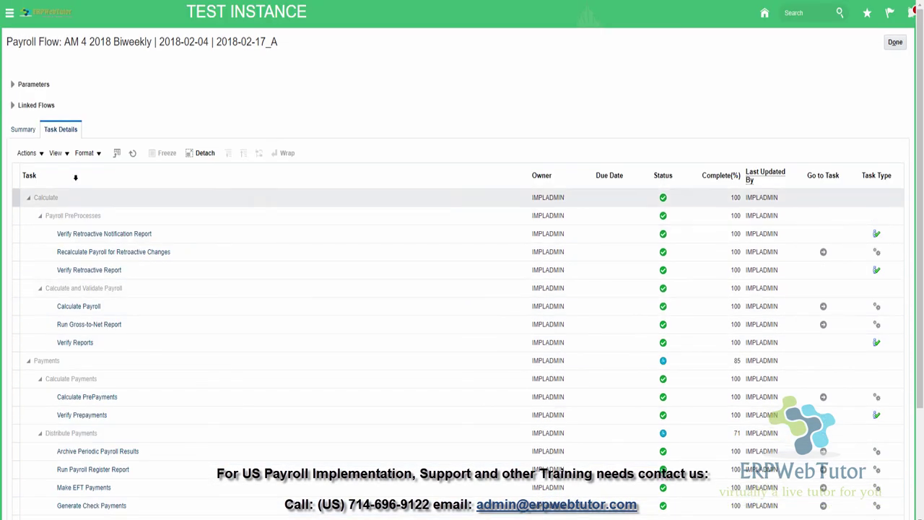
click(26, 154)
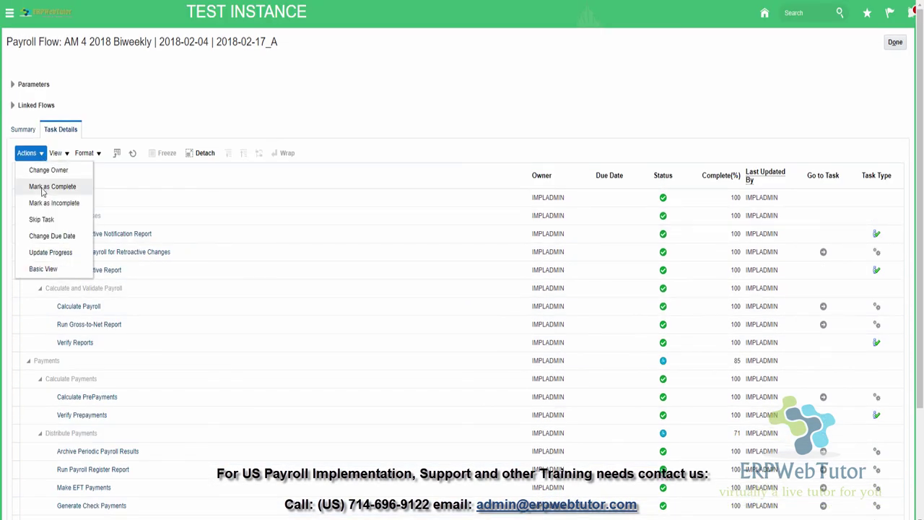
click(44, 187)
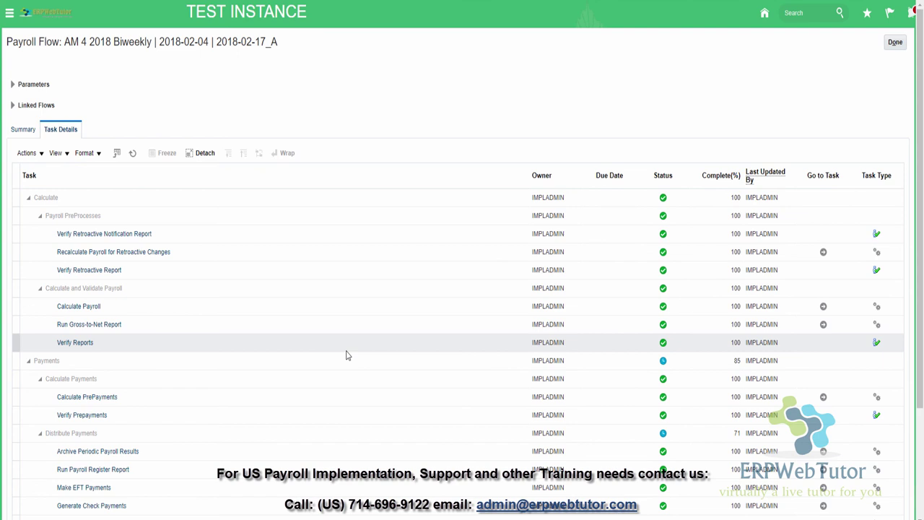
scroll(426, 239, down, 3)
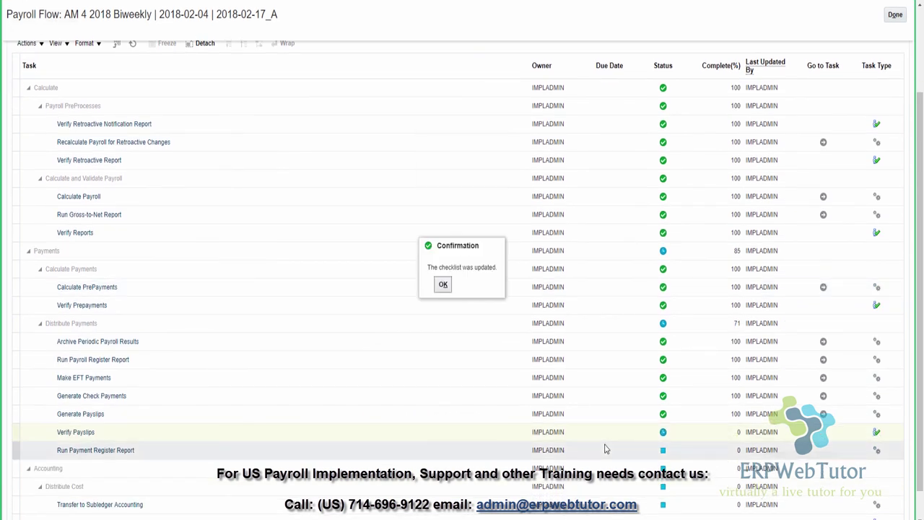
click(444, 286)
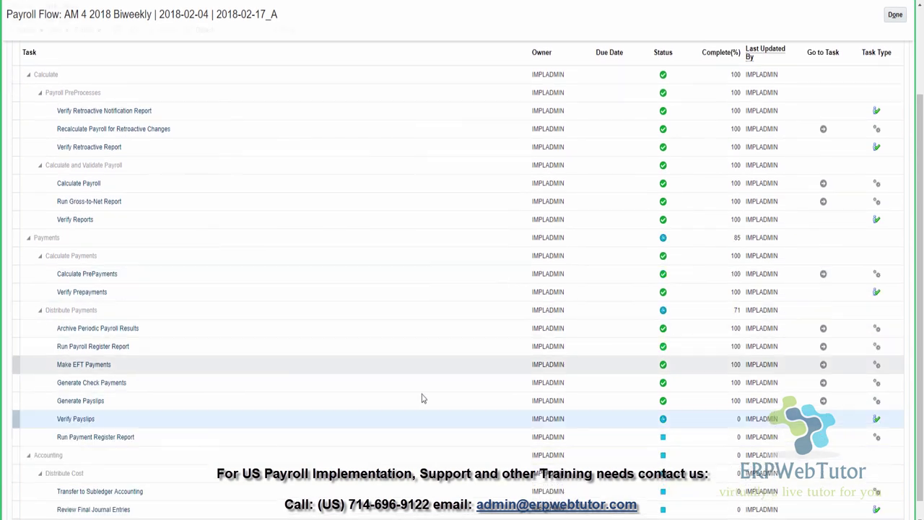
click(406, 424)
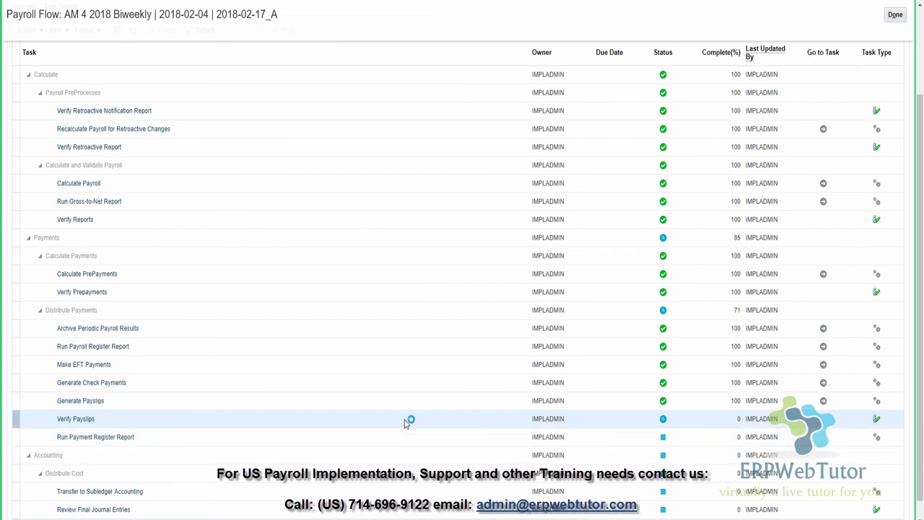
scroll(216, 221, up, 3)
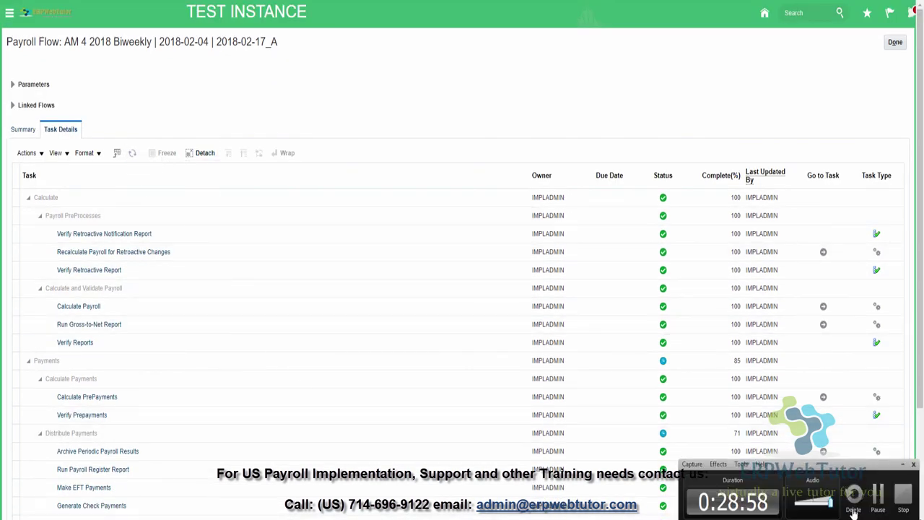
- Open Payment Register Report.pdf from the results of the Run Payment Register Report task
scroll(686, 274, down, 2)
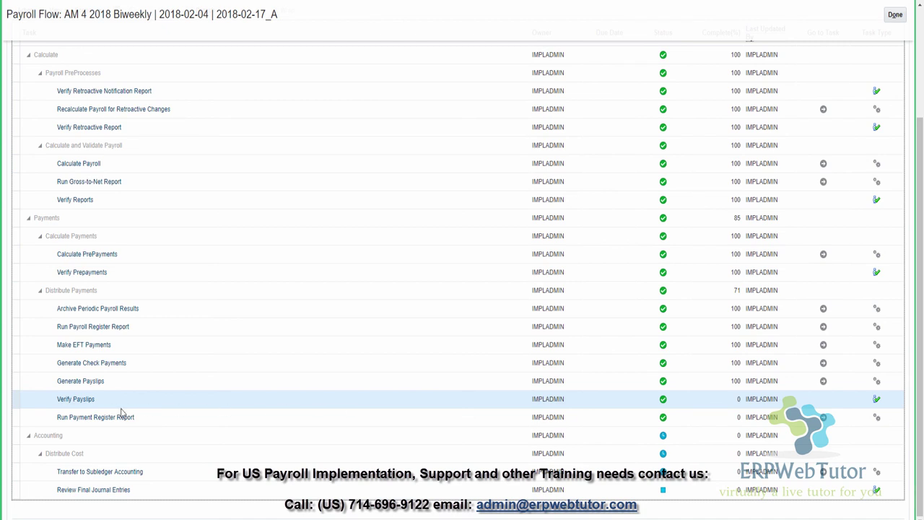
click(145, 421)
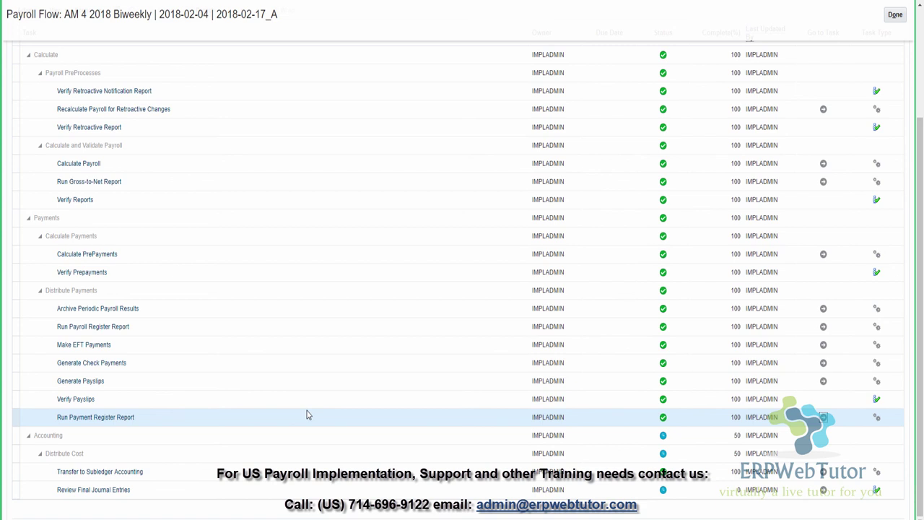
click(122, 418)
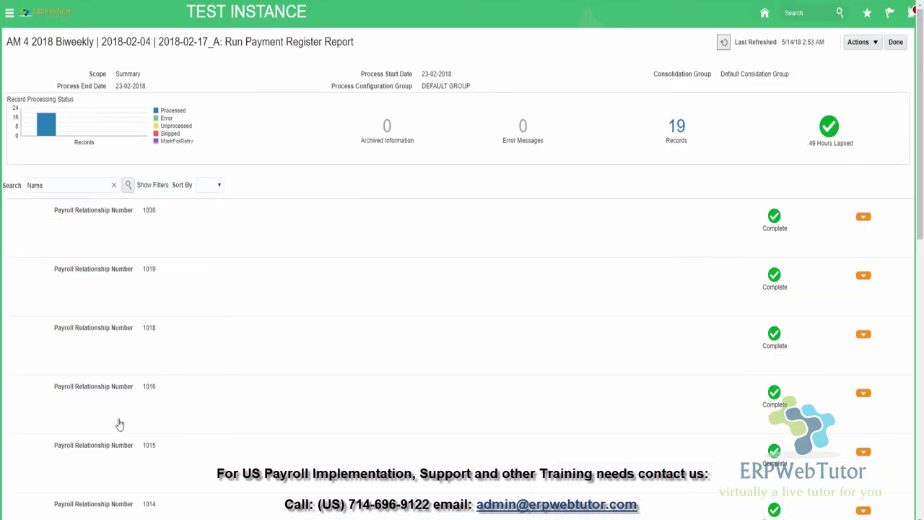
click(872, 42)
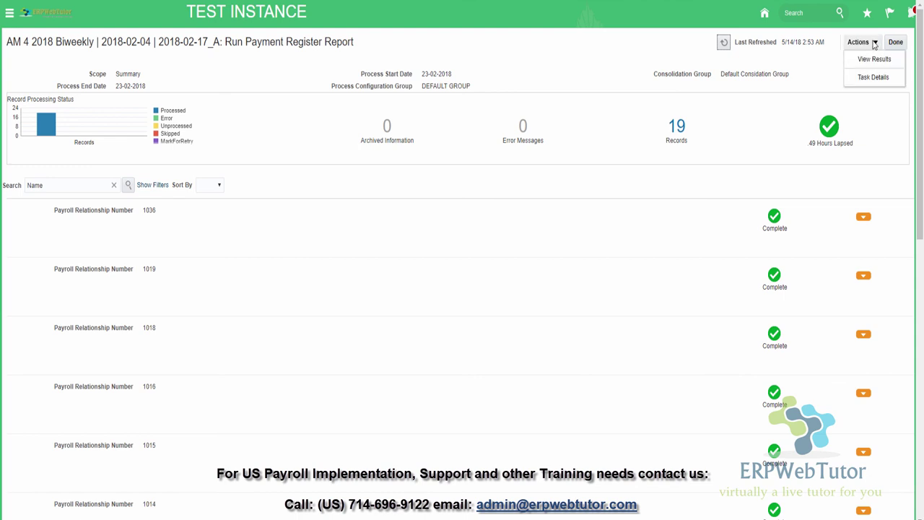
click(874, 59)
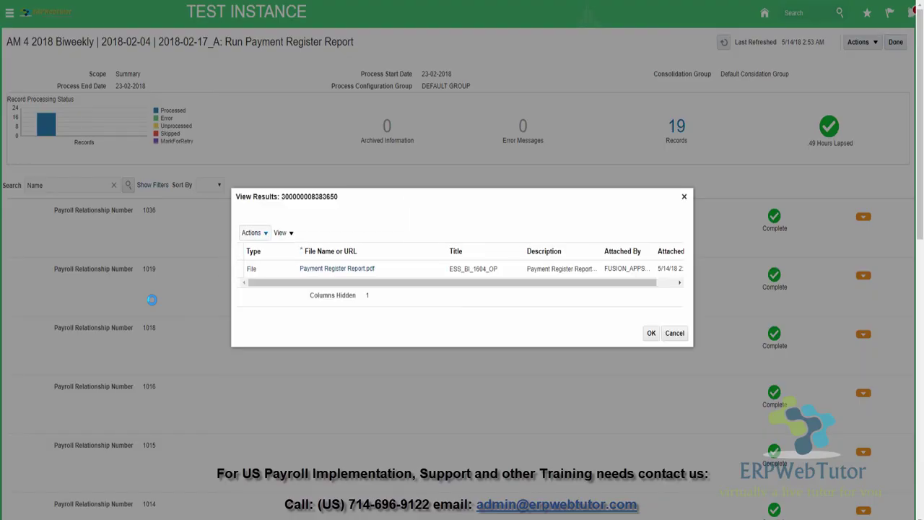
click(357, 269)
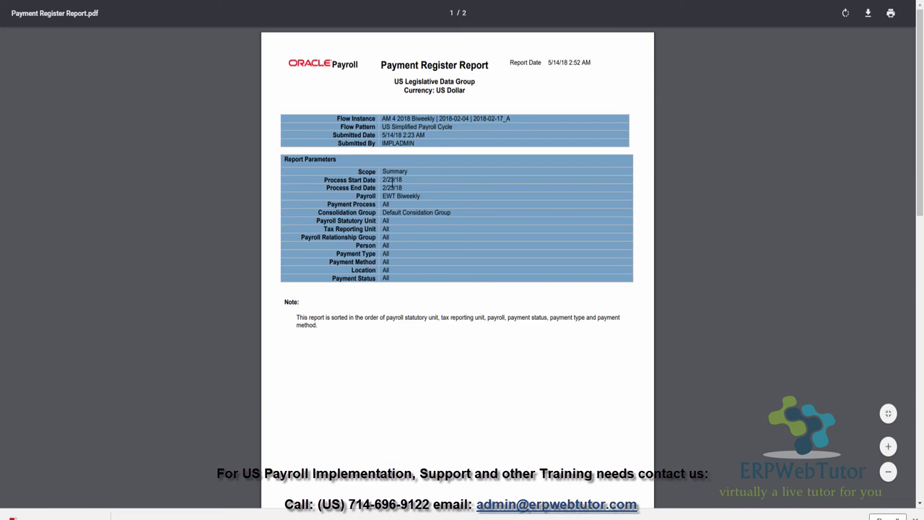
- Review the payment register report's summary page, and highlight the Scope value Summary in its report parameters
scroll(388, 214, down, 10)
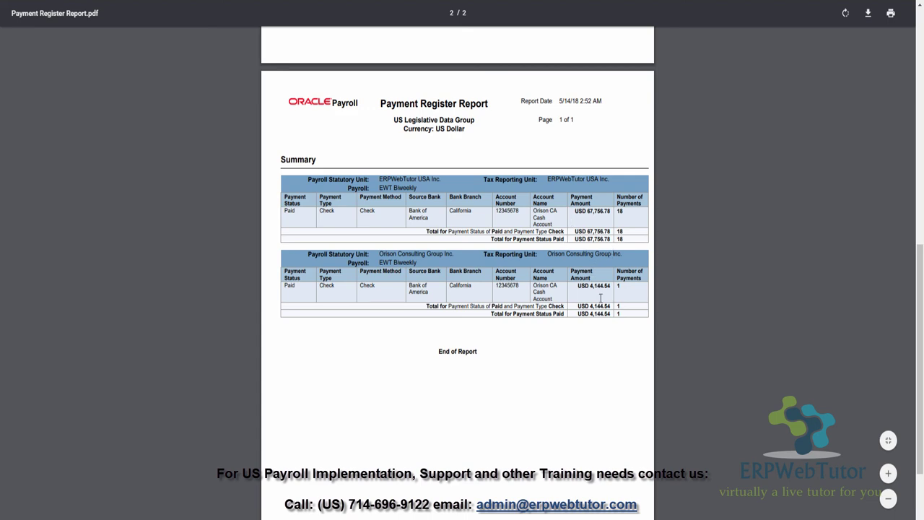
scroll(600, 298, up, 7)
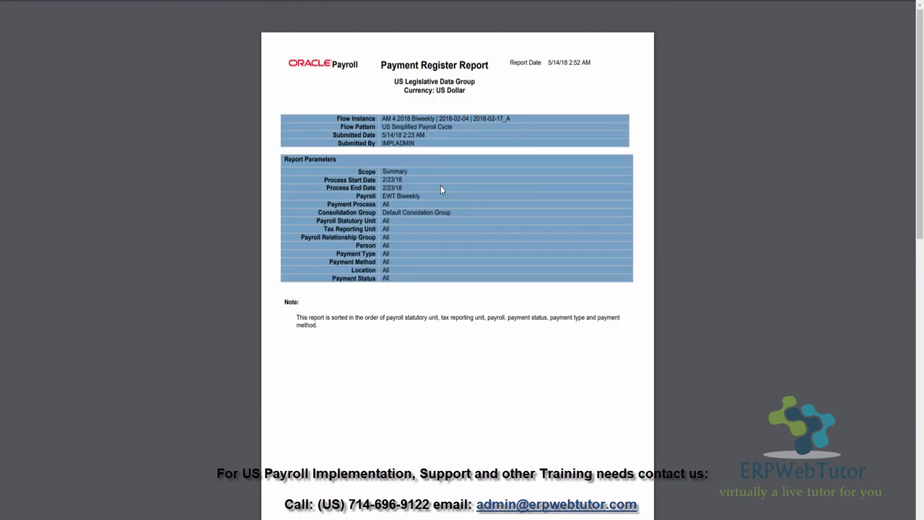
double_click(399, 168)
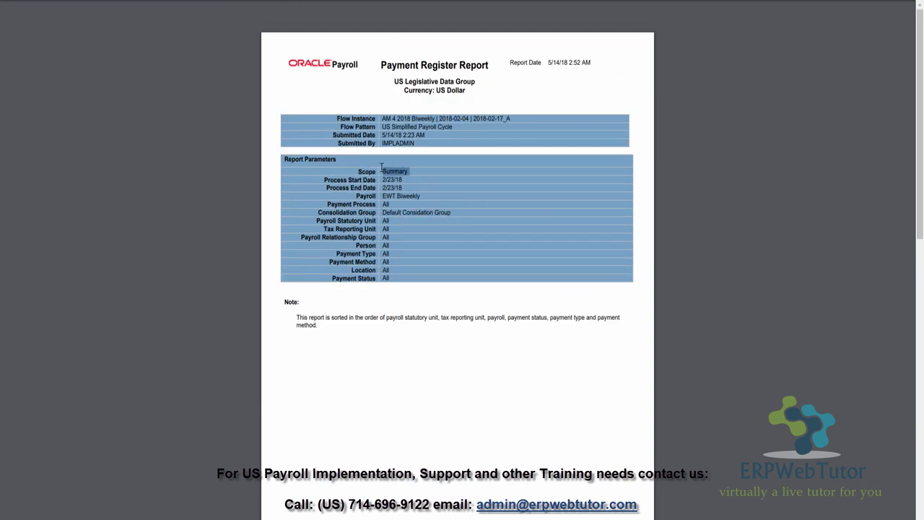